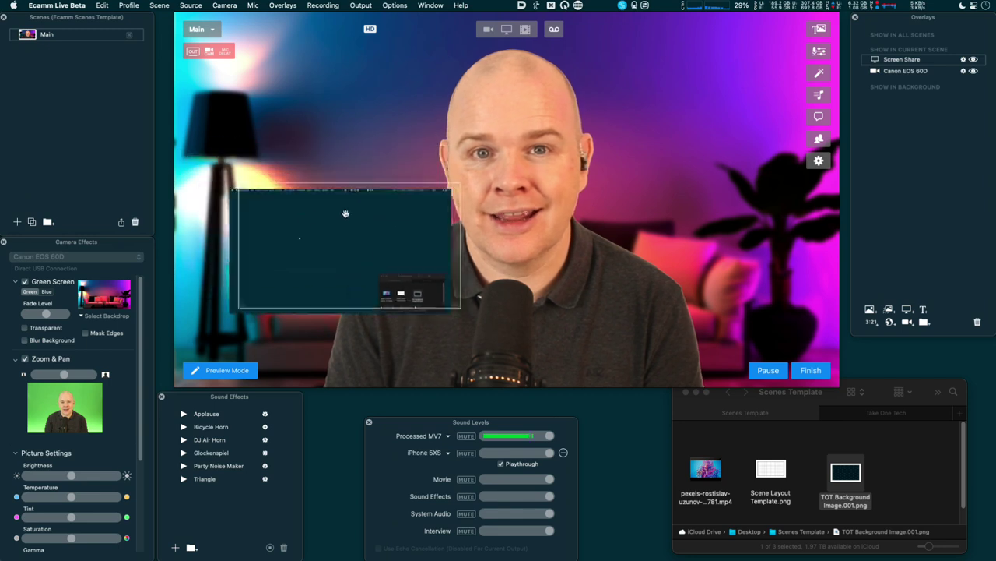
Step: Resize the screen share overlay to about 40% of the canvas width and place it in the canvas's lower-left
left_click_drag(427, 280, 521, 344)
left_click_drag(356, 257, 345, 278)
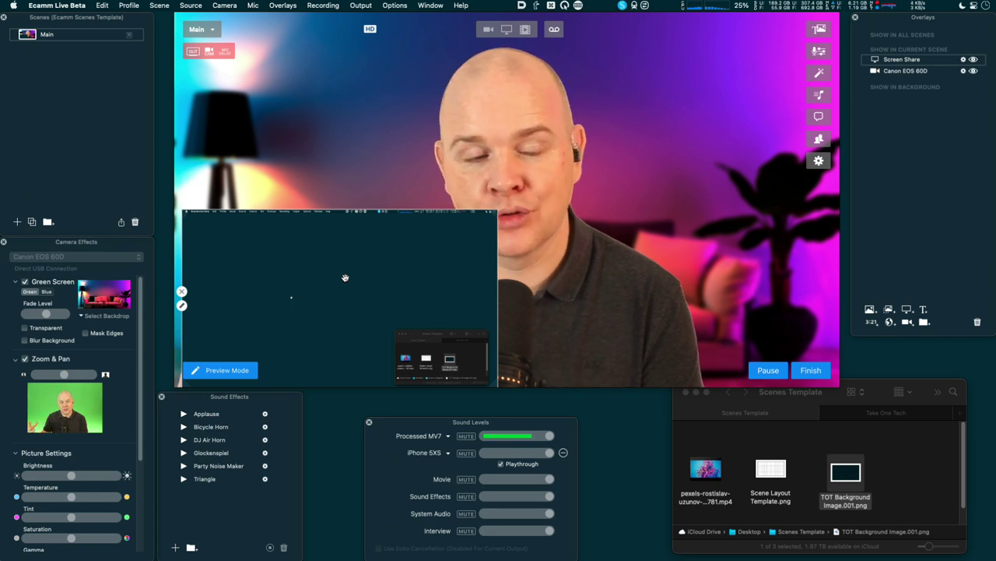
left_click_drag(345, 276, 339, 254)
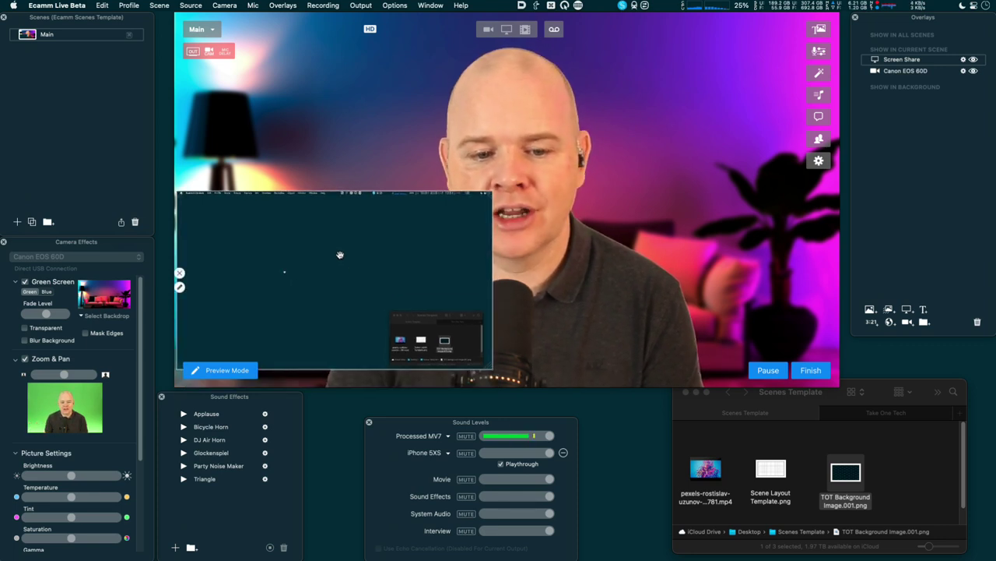
left_click_drag(494, 190, 445, 218)
Step: Duplicate the screen share overlay to the lower-right of the canvas and crop the copy's left side to leave a narrow vertical strip
left_click_drag(360, 256, 697, 263)
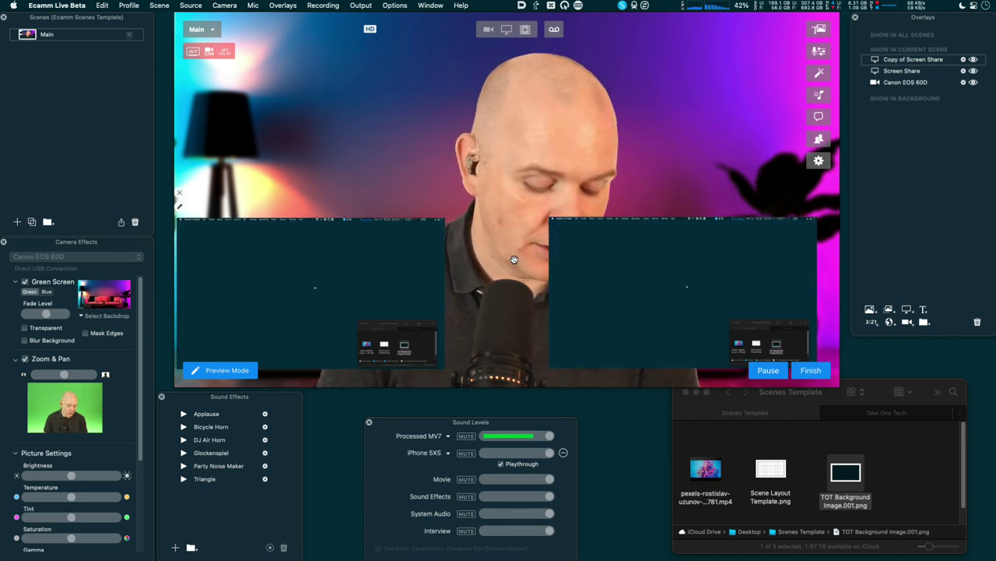
left_click_drag(550, 245, 718, 255)
left_click(761, 236)
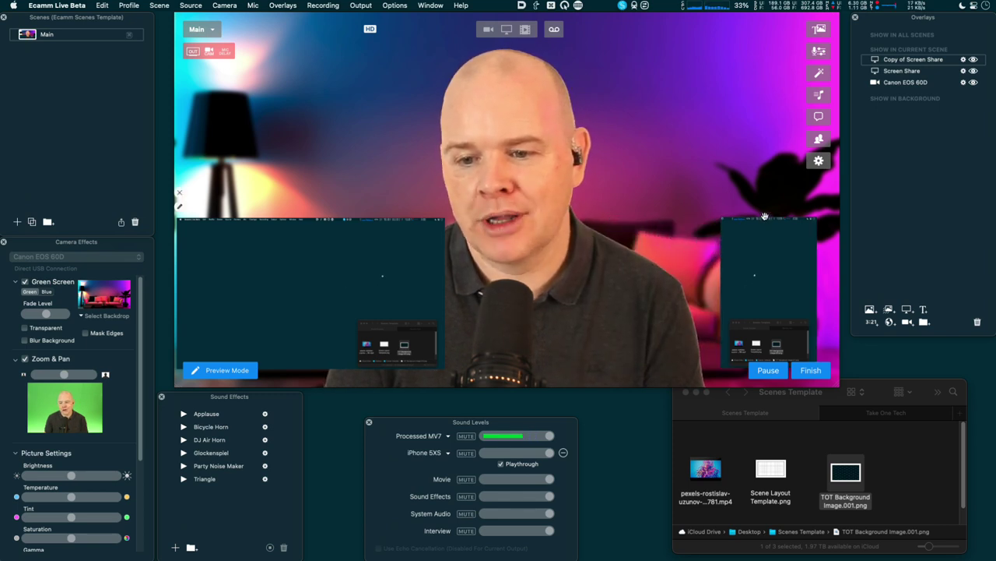
key("super+d")
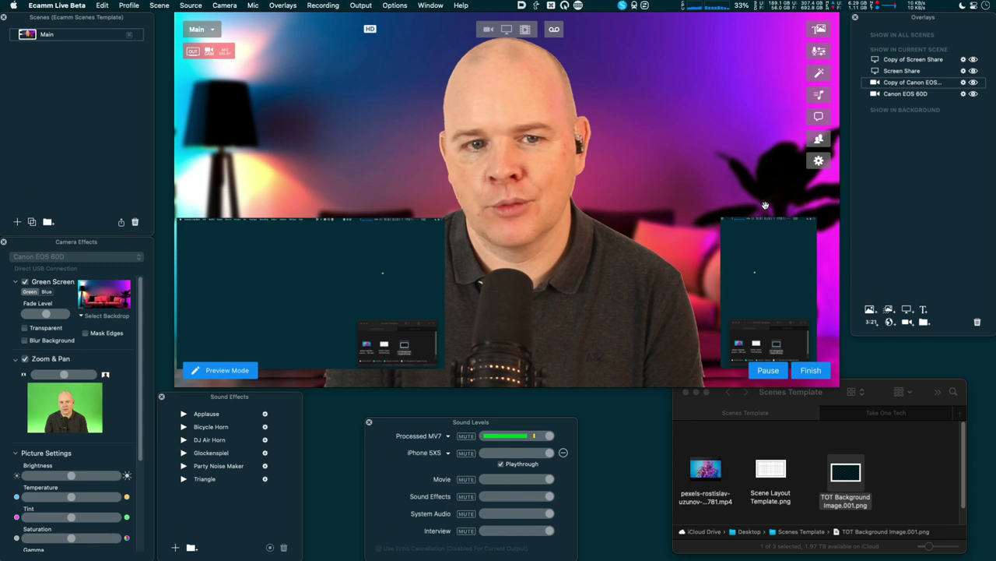
key("super+z")
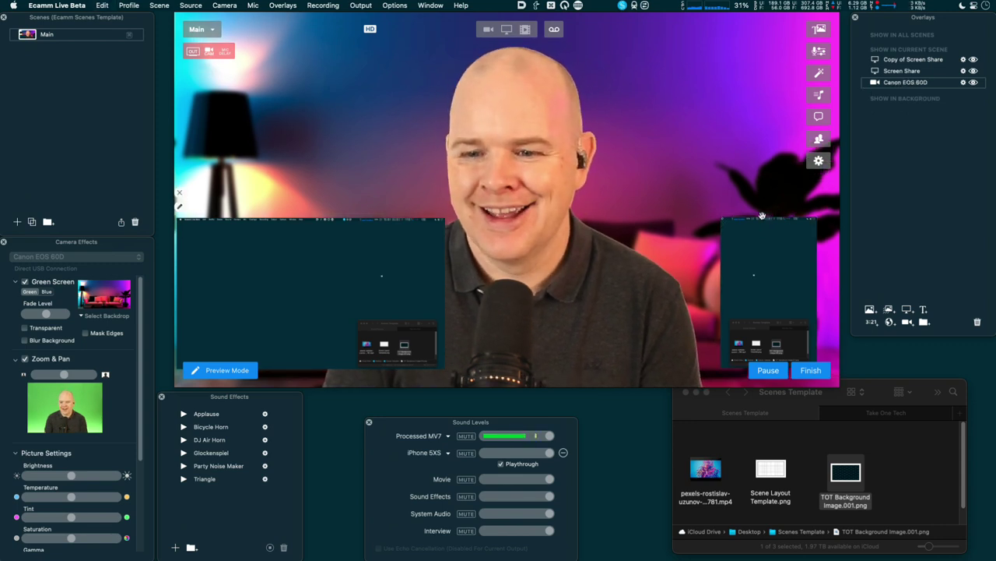
Step: Recrop the screen share copy around the Finder window, and crop the original to the desktop's upper-left area, placed in the canvas's upper-right
left_click_drag(762, 216, 569, 234)
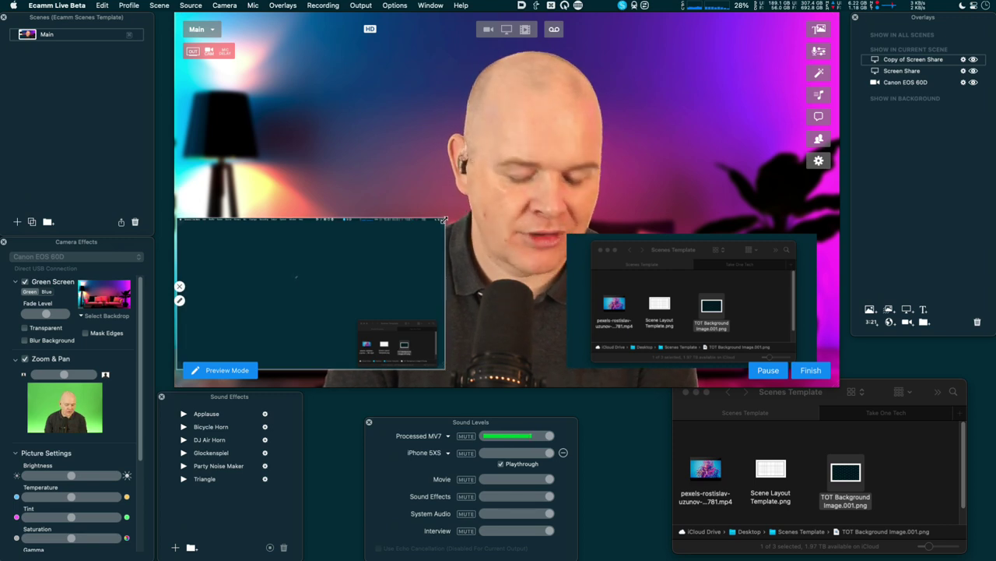
left_click_drag(443, 238, 275, 237)
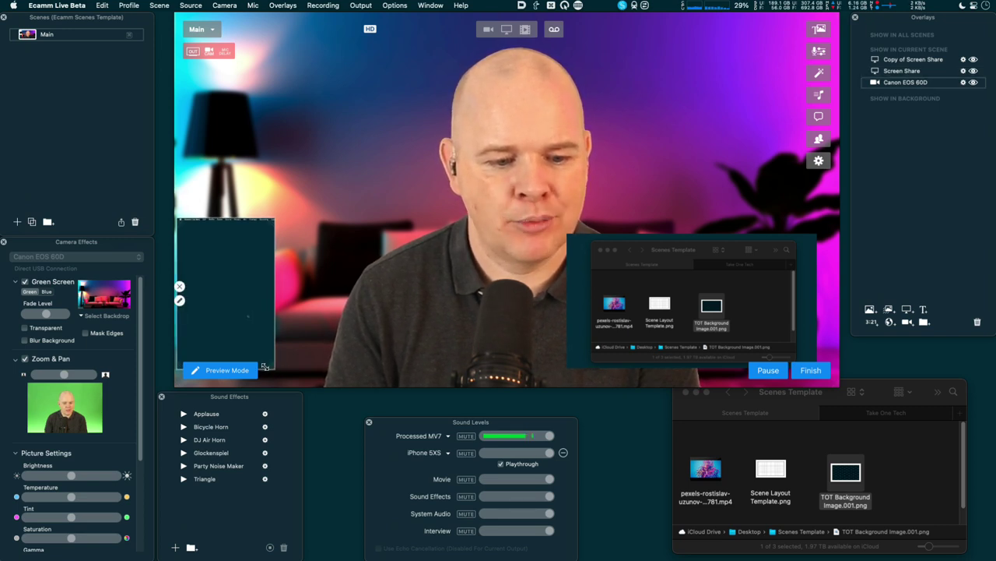
left_click_drag(265, 368, 766, 162)
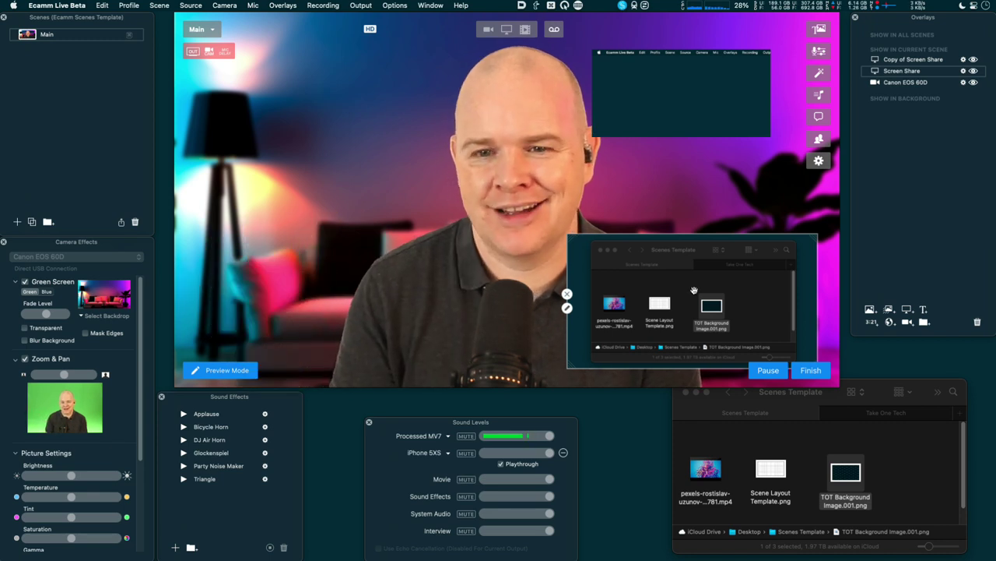
mouse_move(677, 122)
left_click_drag(674, 108, 698, 177)
Step: Give the screen share copy a white border and rounded corners except the lower-left, and move it to the canvas's upper-left
mouse_move(698, 284)
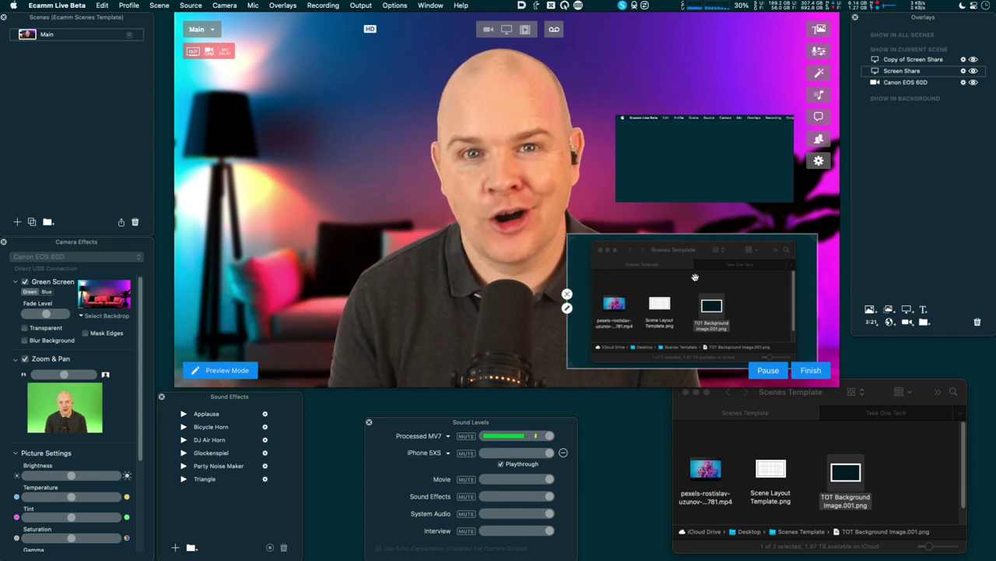
left_click(567, 308)
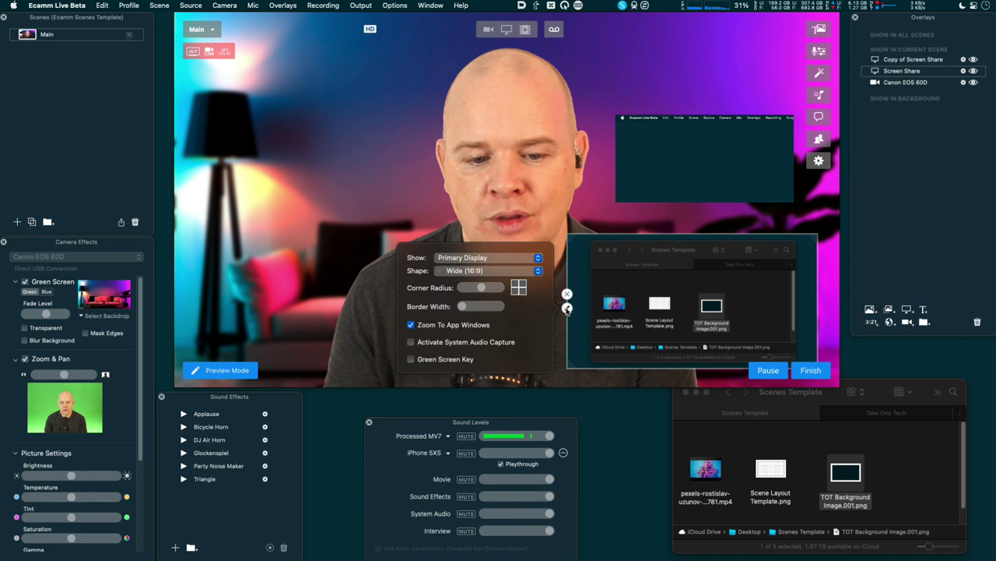
left_click_drag(463, 307, 467, 308)
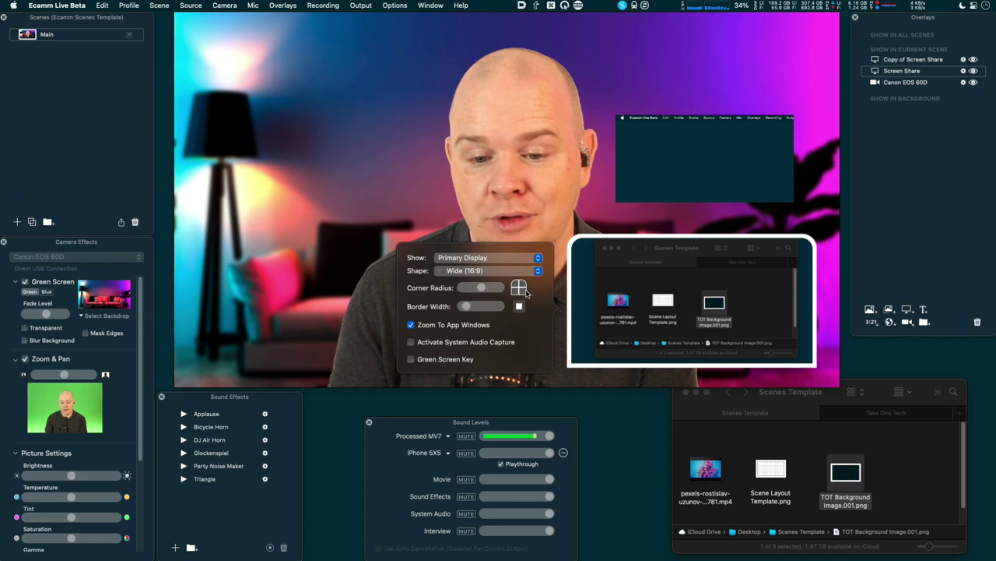
left_click_drag(629, 289, 308, 143)
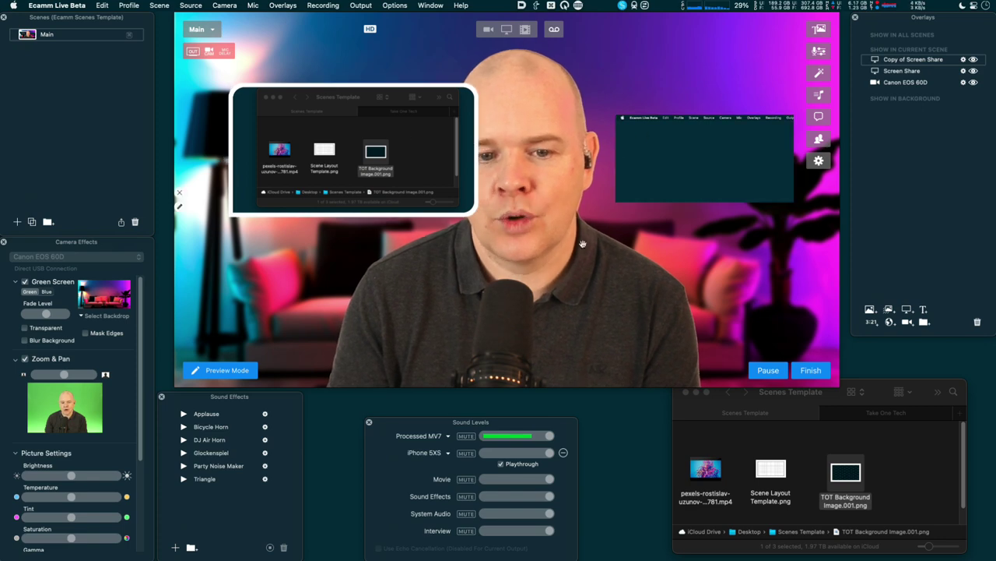
Step: Shrink the camera overlay to about 70% of the canvas width, anchored at the canvas's left
left_click_drag(838, 386, 569, 231)
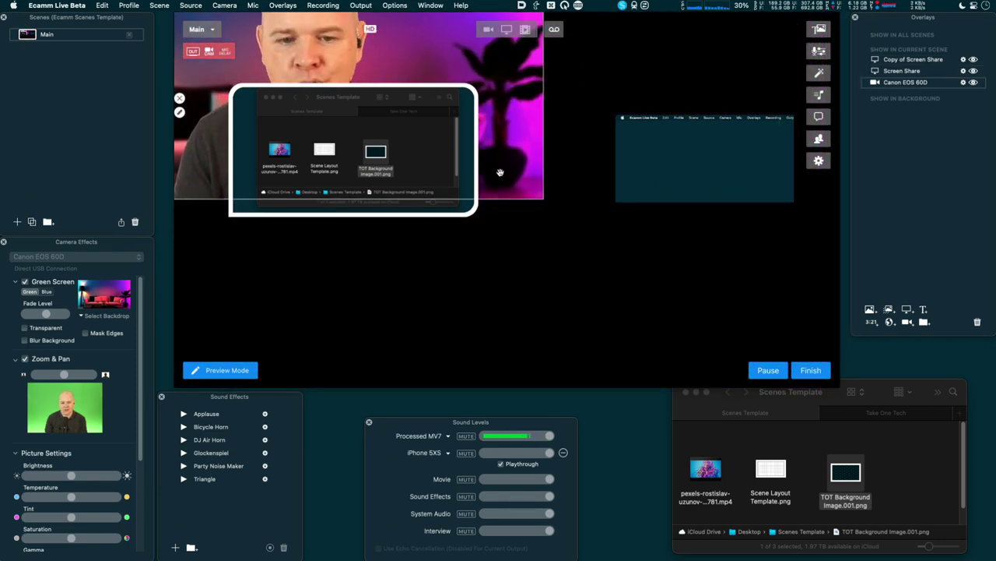
left_click(619, 153)
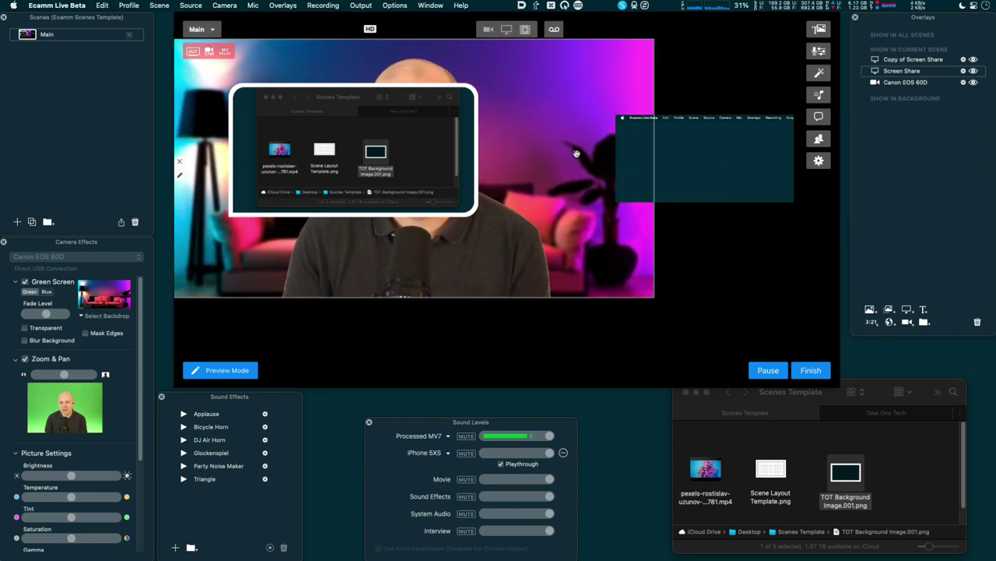
Step: Move the bordered screen share to the right of the presenter and hide the unbordered screen share
left_click_drag(440, 169, 716, 263)
left_click(470, 142)
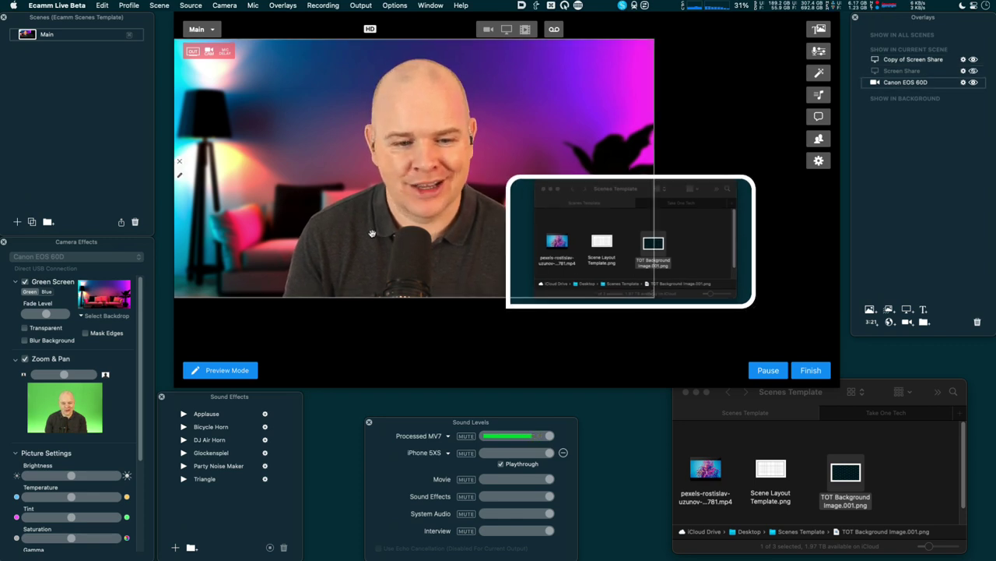
Step: Crop the camera overlay around the presenter and place it at about a third of the canvas width in the upper-left
left_click_drag(375, 234, 404, 256)
left_click_drag(686, 62, 436, 120)
left_click_drag(396, 236, 391, 148)
Step: Move the bordered screen share over the camera overlay and enlarge it to cover most of the canvas
left_click(627, 245)
left_click_drag(628, 246, 381, 153)
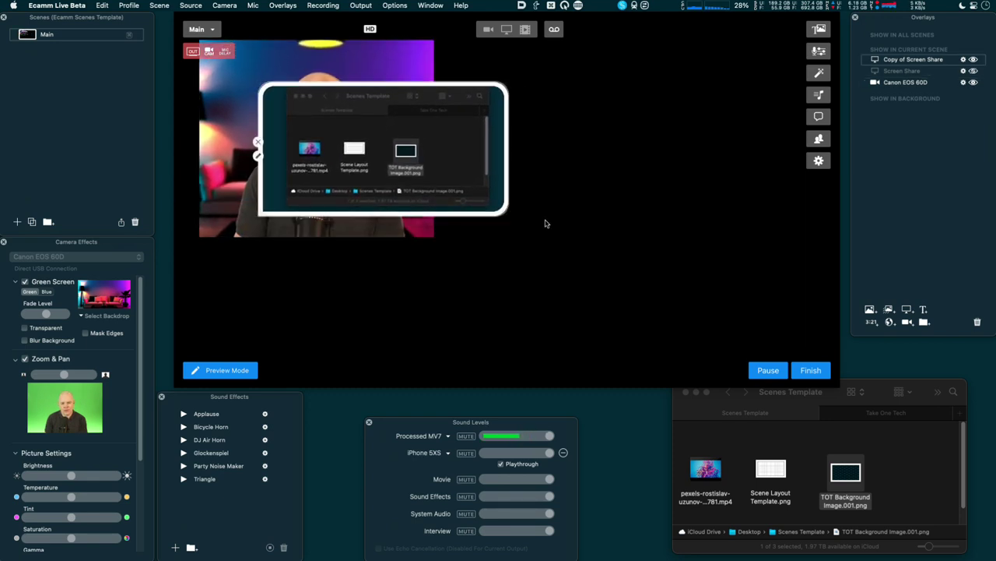
left_click_drag(510, 216, 781, 317)
left_click_drag(675, 294, 701, 295)
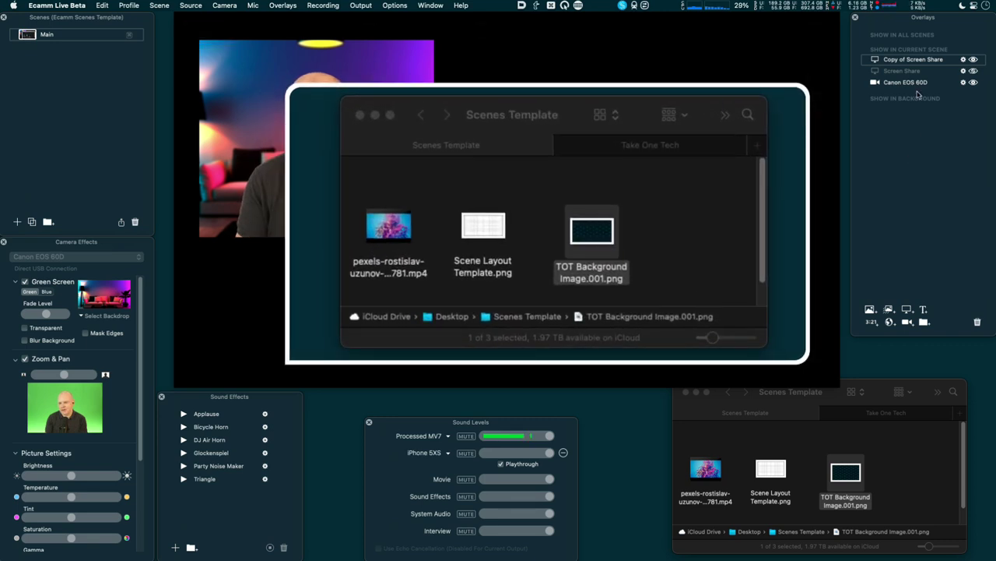
Step: Reset the crop on the Copy of Screen Share overlay and delete that overlay
right_click(509, 250)
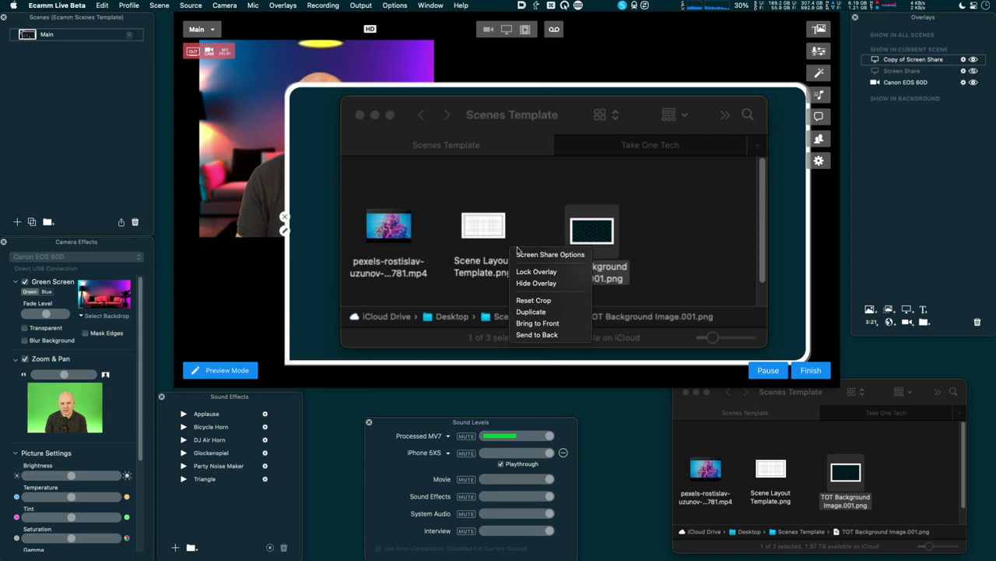
left_click(534, 300)
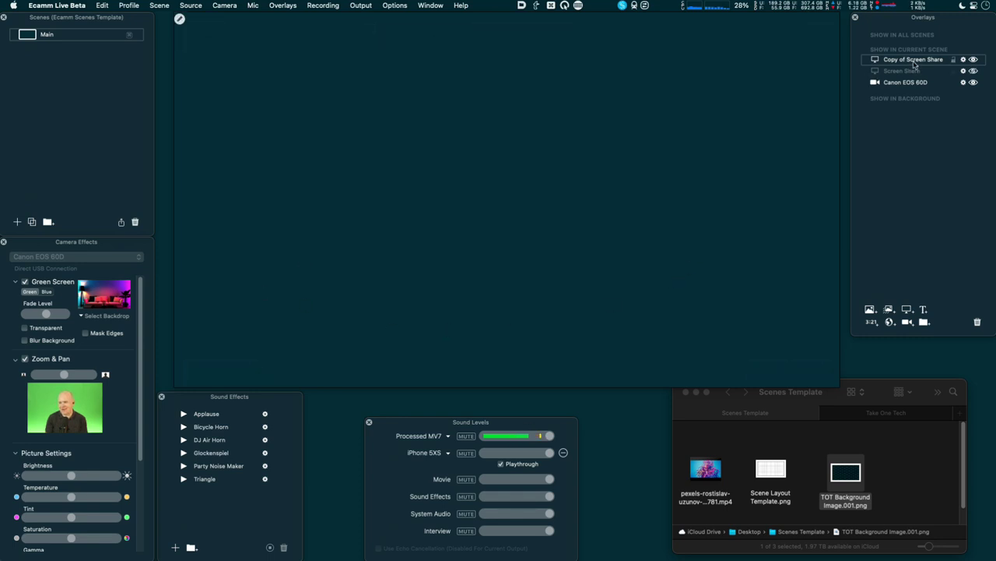
key("BackSpace")
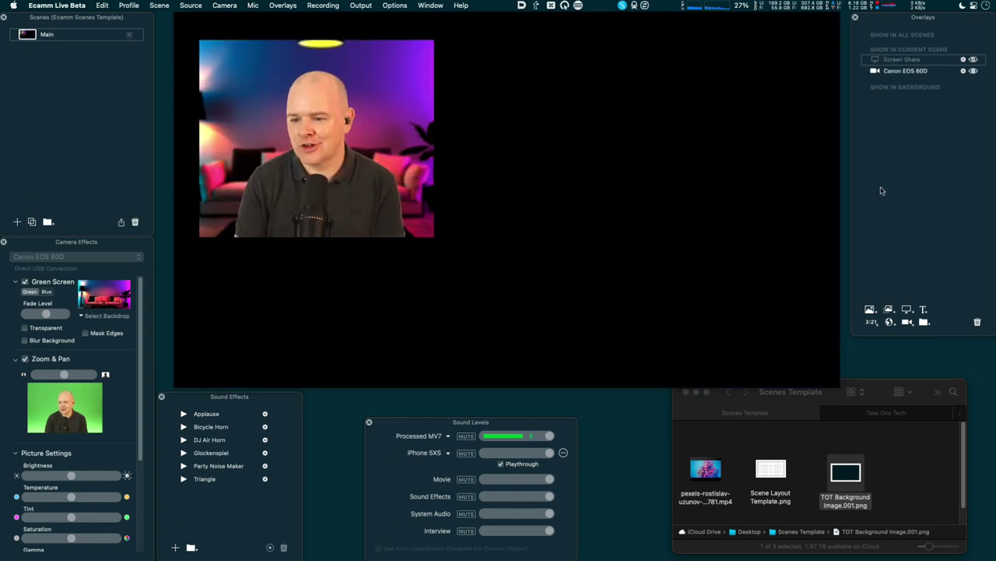
Step: Add a new screen share overlay to the current scene and place it in the canvas's lower-right
left_click(908, 310)
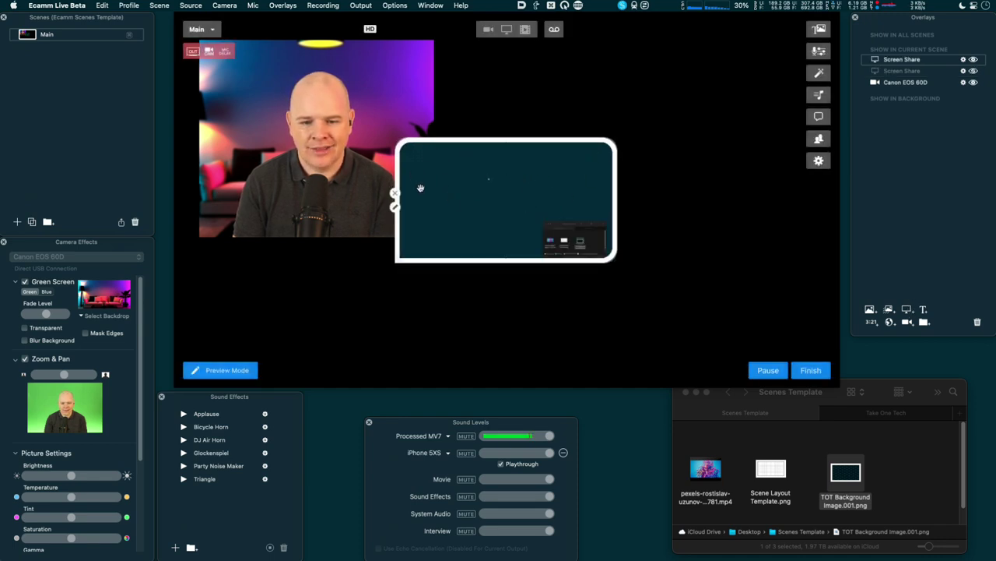
left_click_drag(459, 206, 602, 311)
Step: Thin the new screen share's white border and enlarge the overlay toward the upper-left to cover most of the canvas
left_click(584, 304)
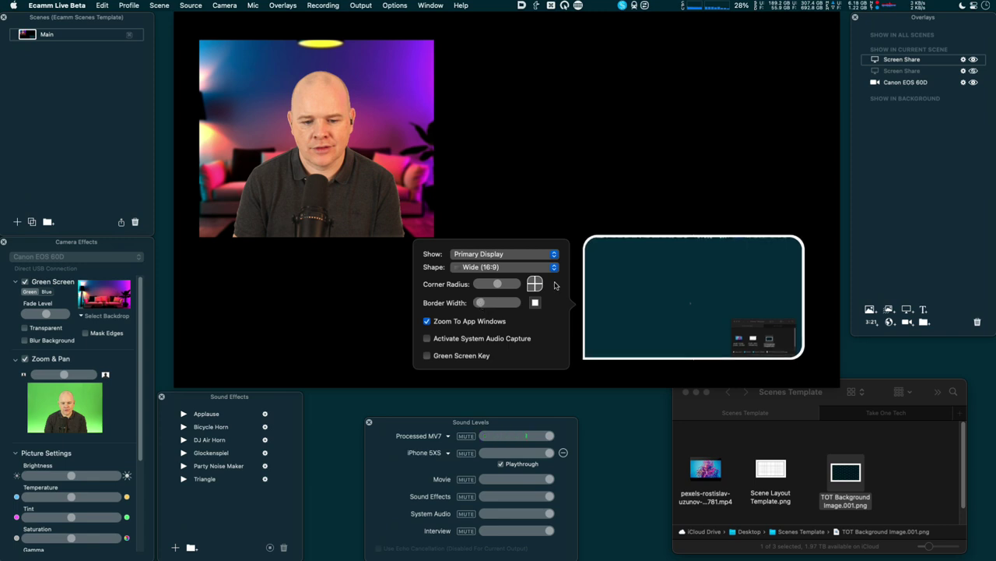
left_click(579, 247)
left_click_drag(585, 243, 290, 71)
Step: Bring the Canon EOS 60D camera in front of the screen shares and shrink it to about a quarter of the canvas width
left_click(262, 123)
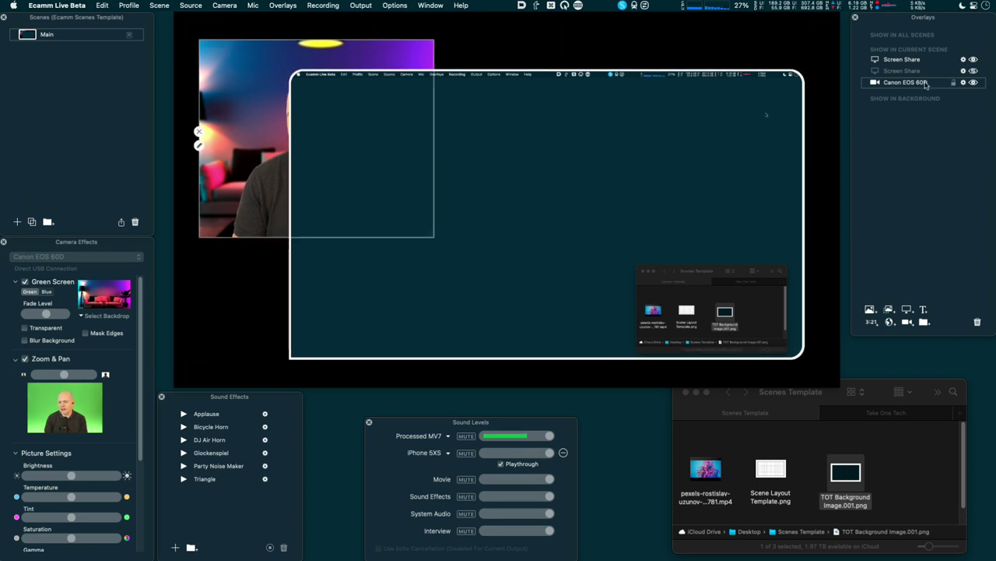
left_click_drag(925, 59, 924, 56)
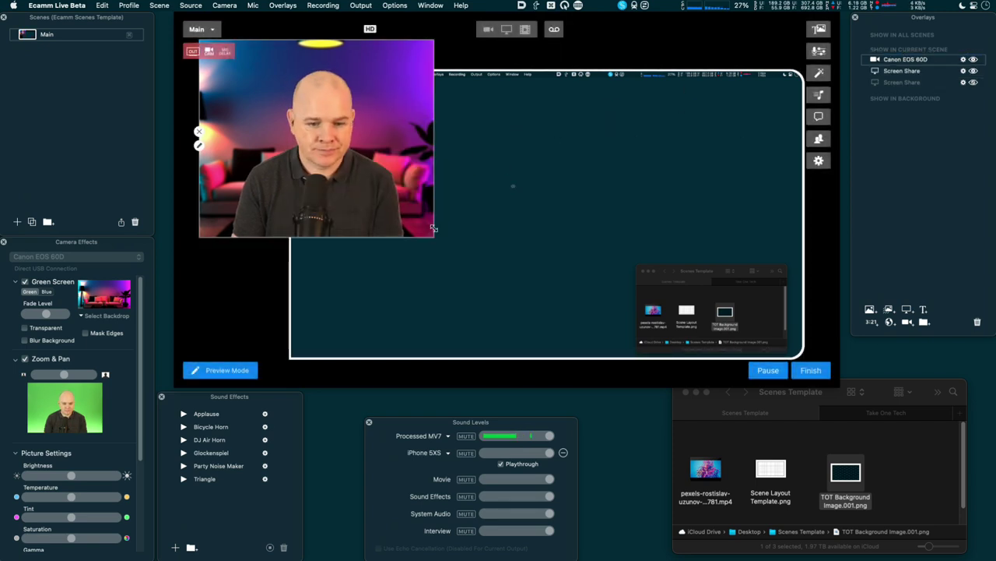
left_click_drag(432, 235, 359, 145)
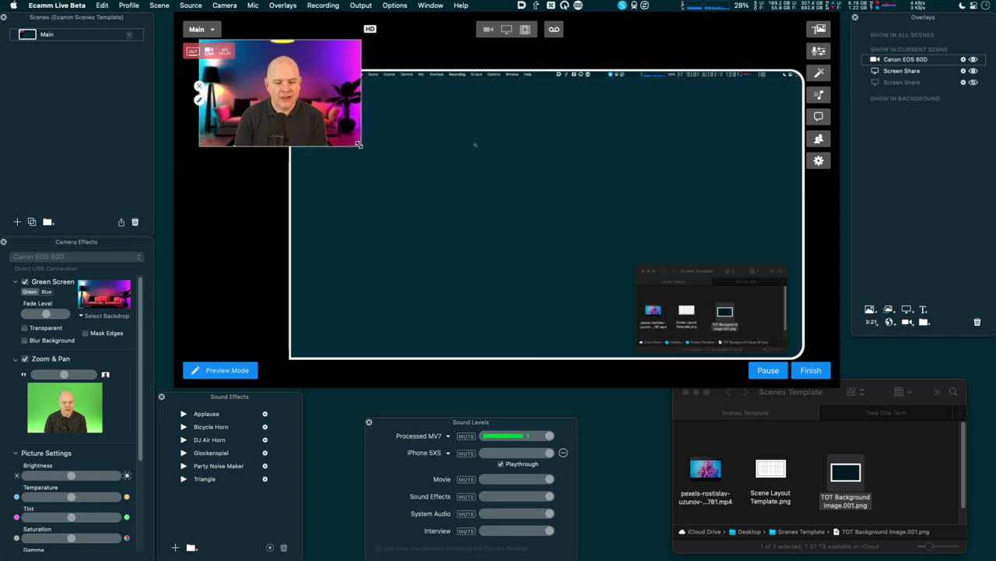
left_click(501, 209)
left_click(318, 119)
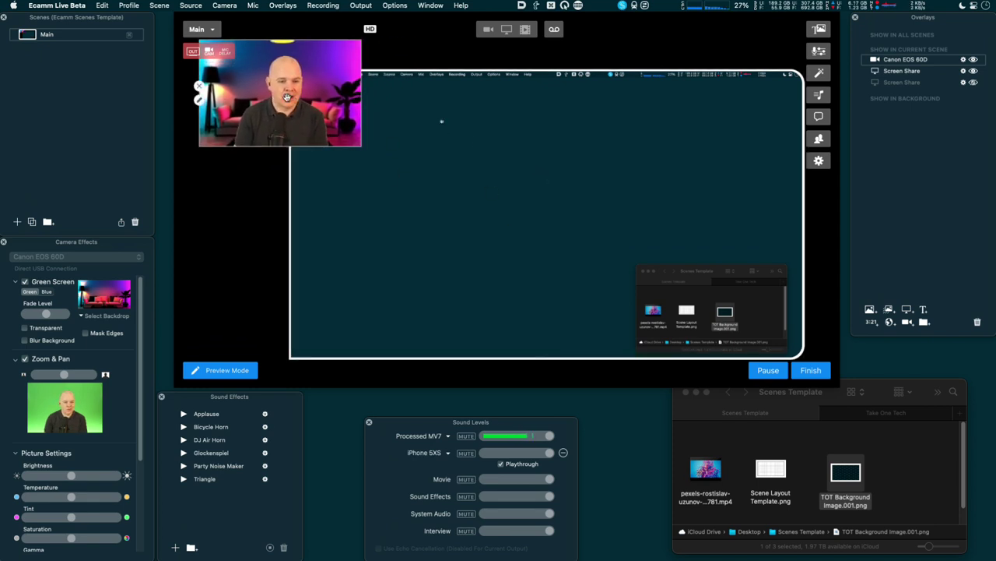
Step: Round all corners of the camera overlay and give it a thin white border
left_click(199, 99)
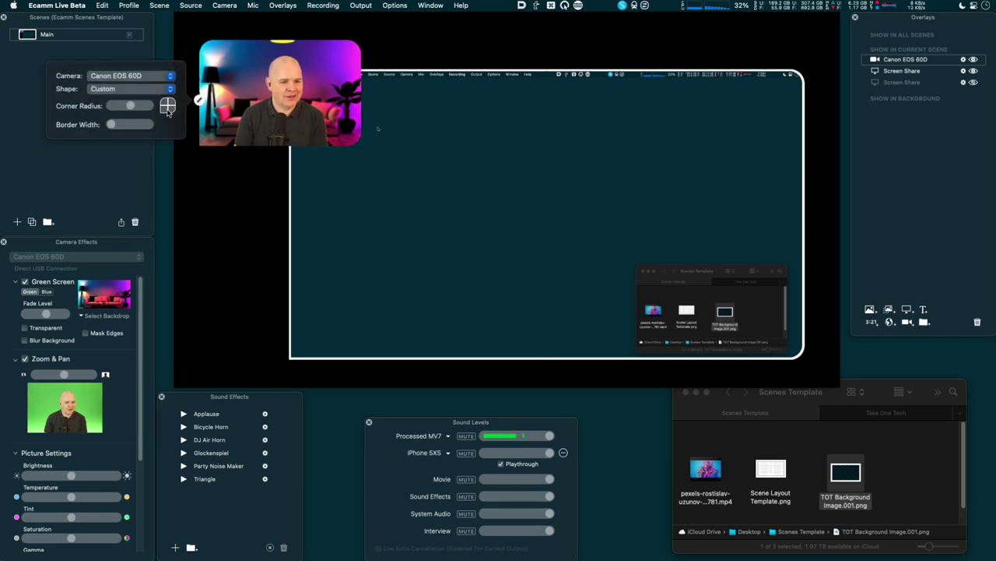
left_click_drag(108, 126, 112, 126)
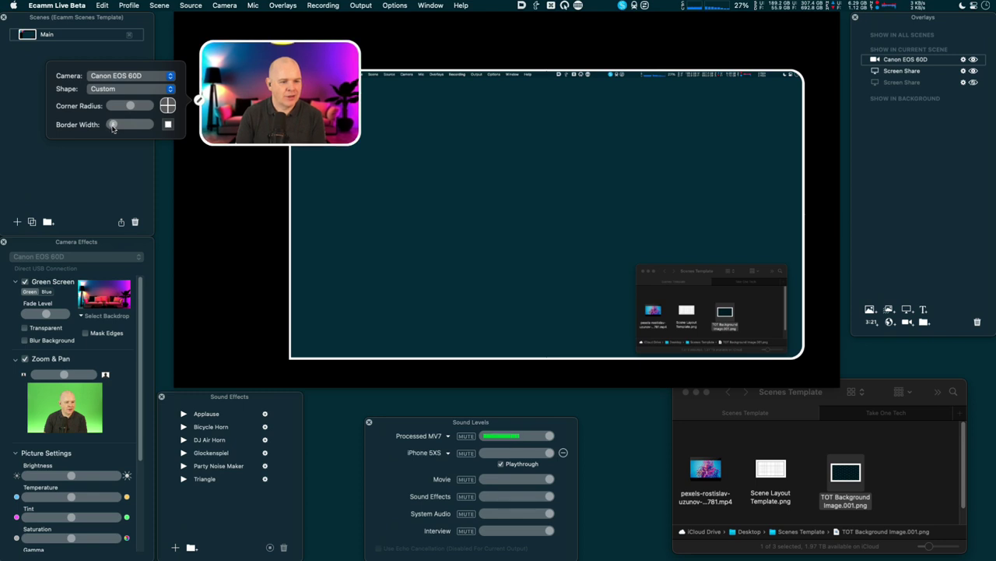
Step: Round the screen share's lower-left corner to match the others, and zoom the camera picture in slightly
left_click(333, 244)
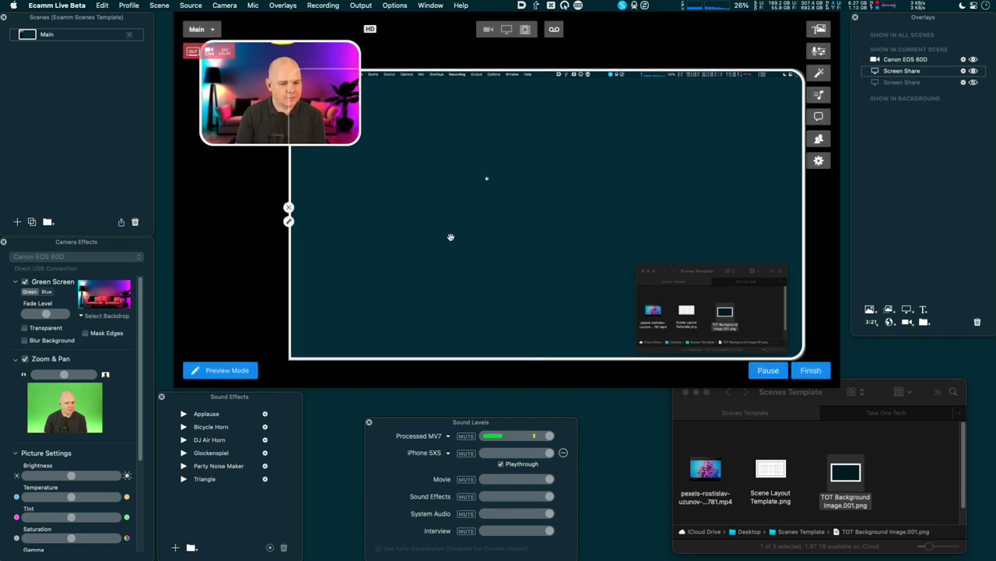
left_click(288, 222)
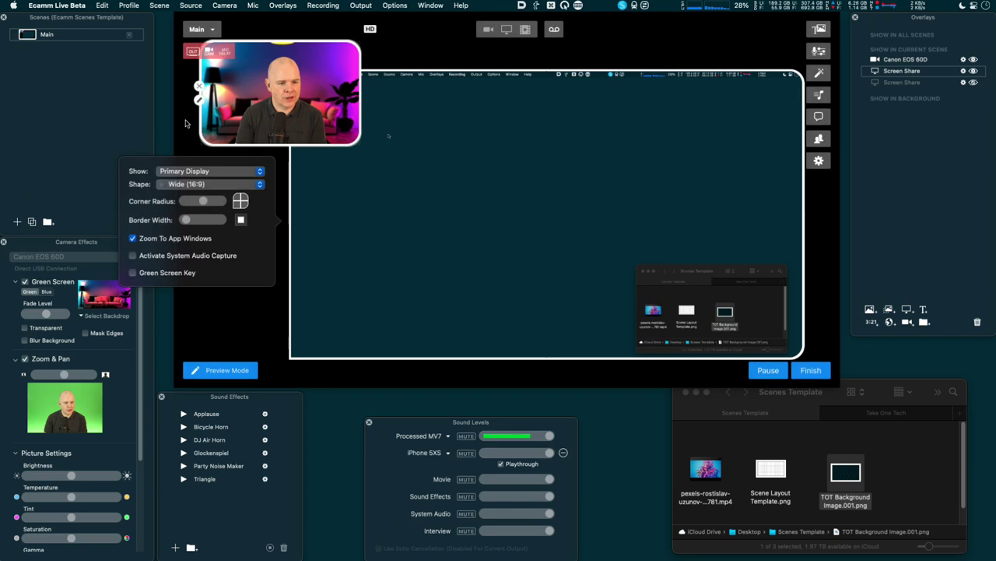
left_click(342, 227)
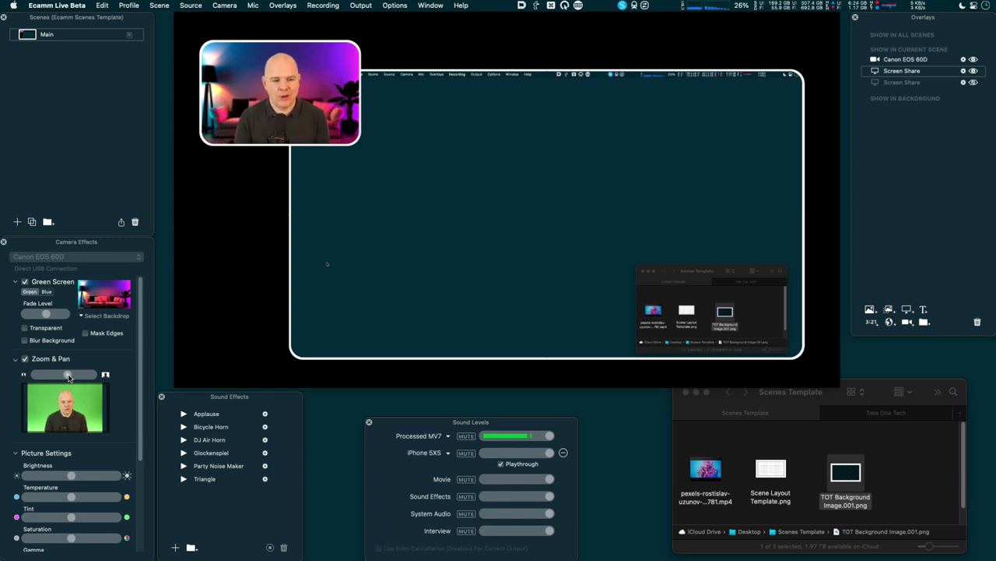
Step: Add TOT Background Image.001.png from the Scenes Template folder to the current scene's overlays
mouse_move(349, 230)
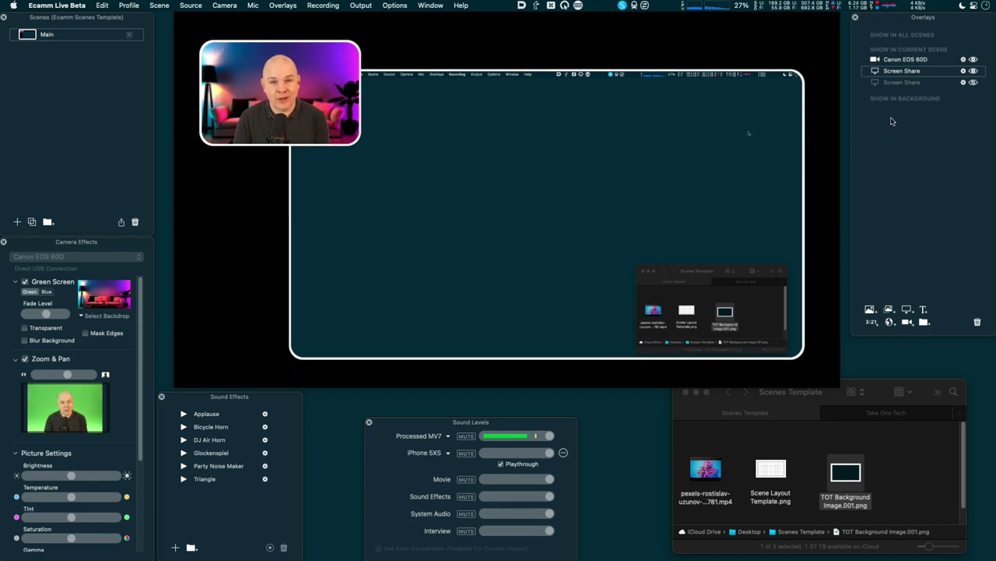
key("ctrl")
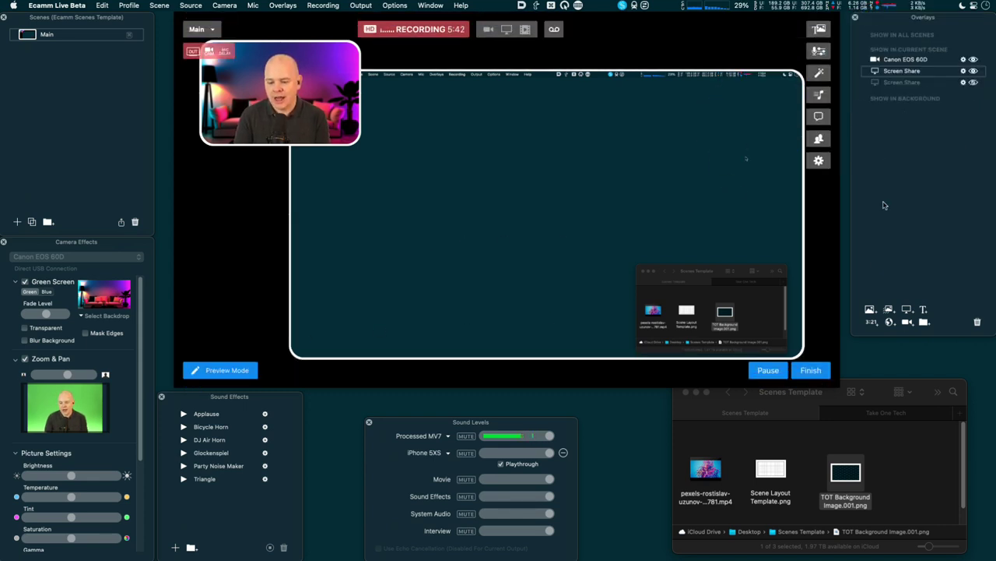
left_click_drag(845, 481, 922, 138)
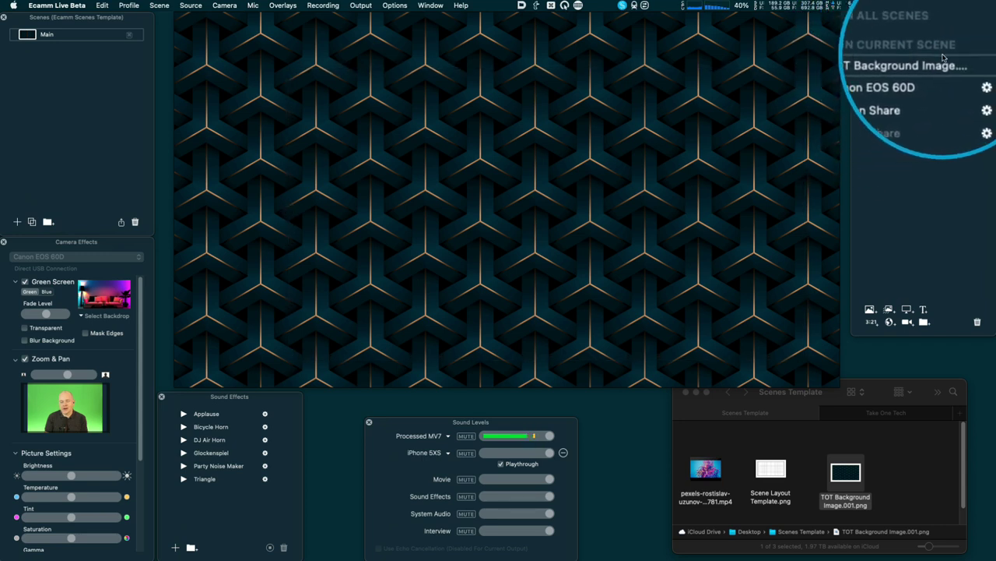
Step: Move the TOT Background Image overlay into the group shown in the background
mouse_move(728, 115)
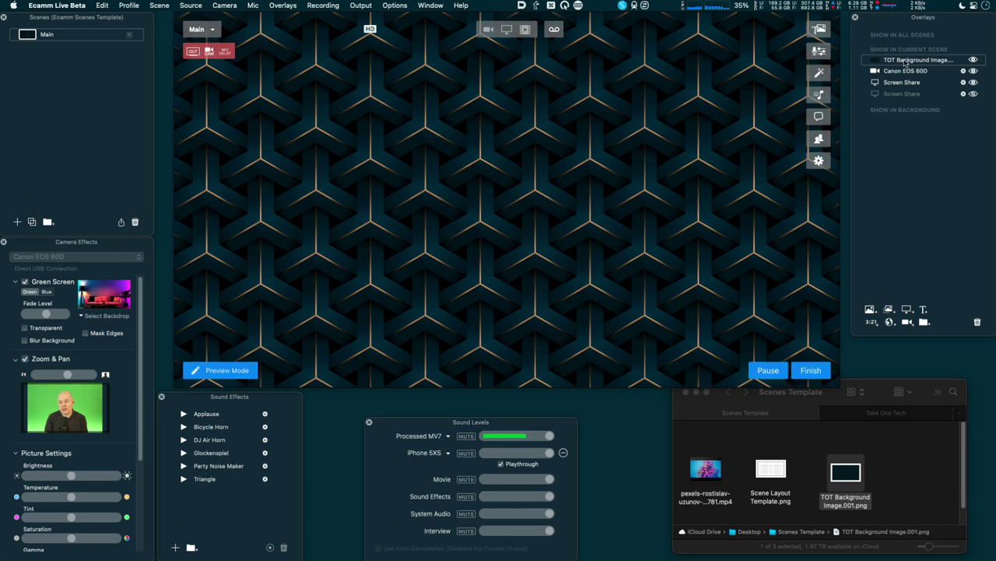
left_click_drag(905, 62, 904, 41)
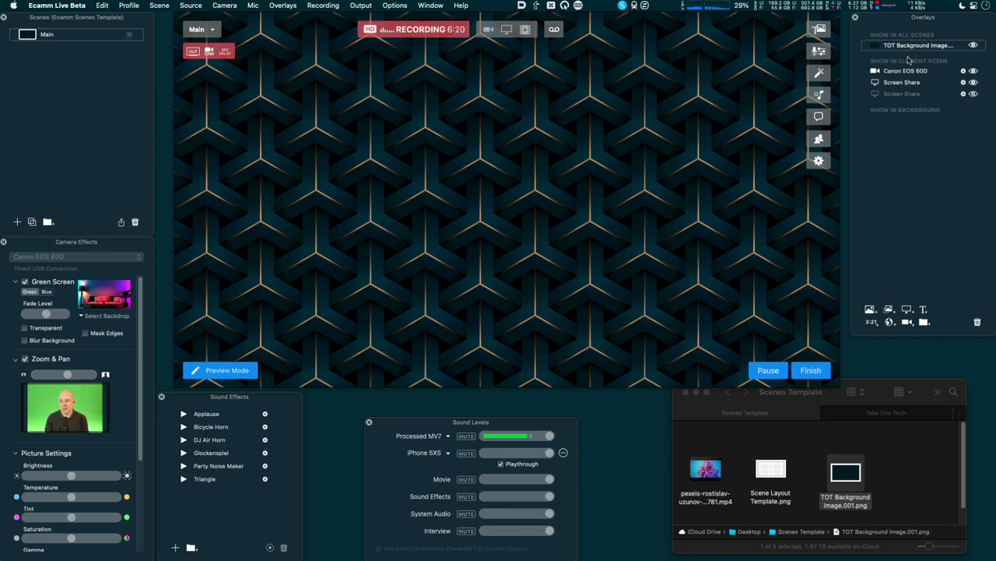
left_click_drag(913, 47, 918, 125)
left_click_drag(890, 49, 875, 115)
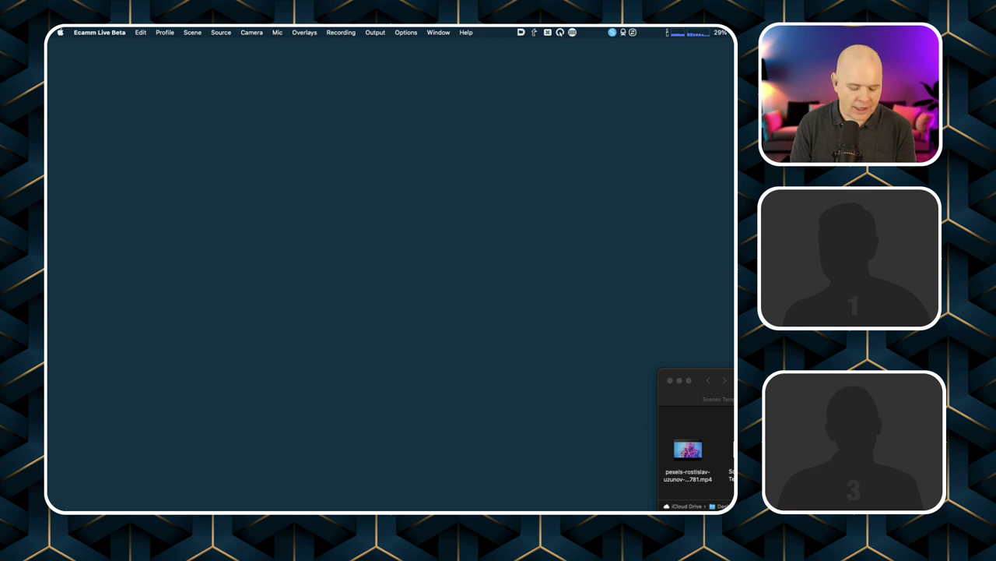
Step: Add the pexels-rostislav-uzunov-8252781.mp4 video as an animated overlay and move it into the background group above the background image
mouse_move(688, 450)
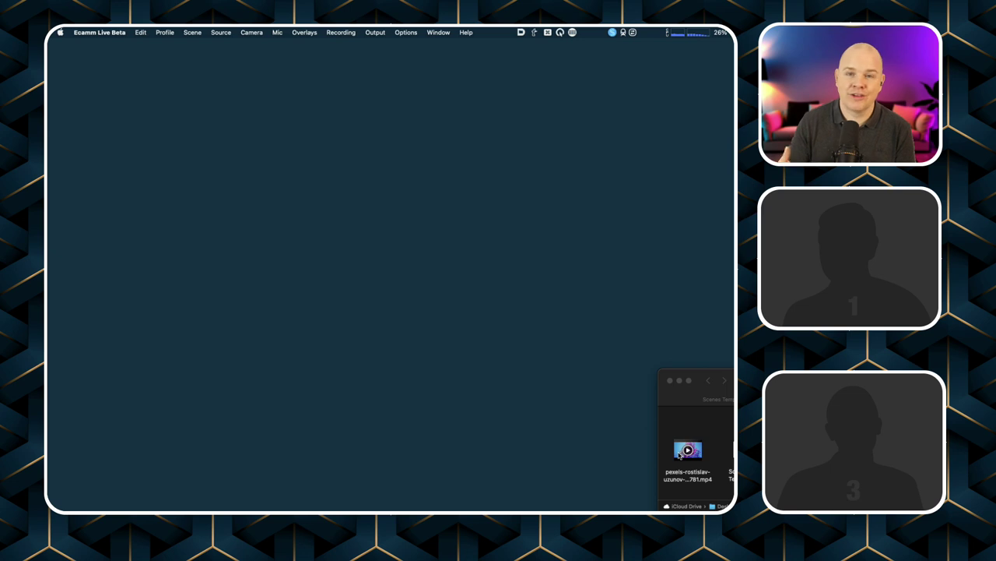
left_click_drag(680, 456, 734, 443)
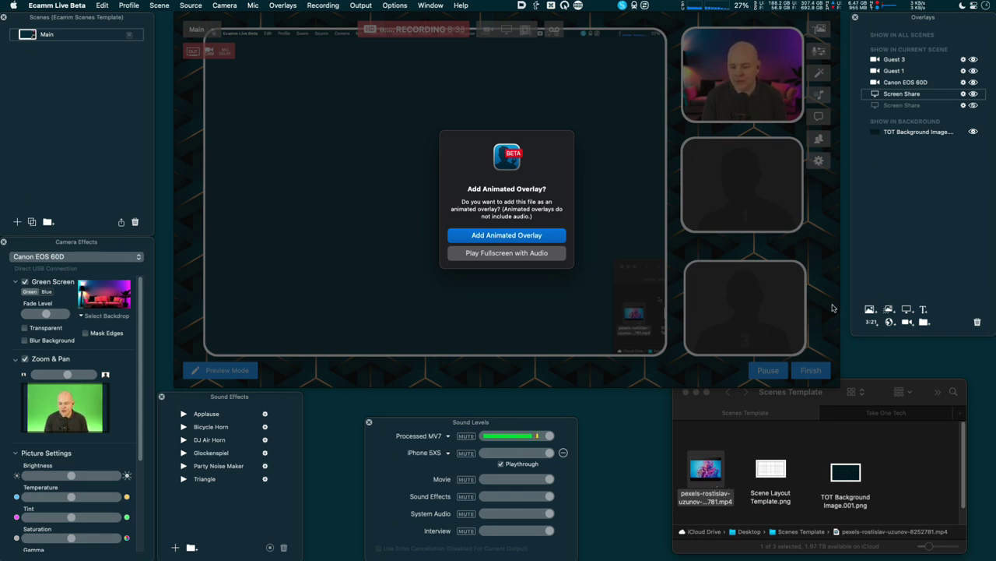
left_click(526, 237)
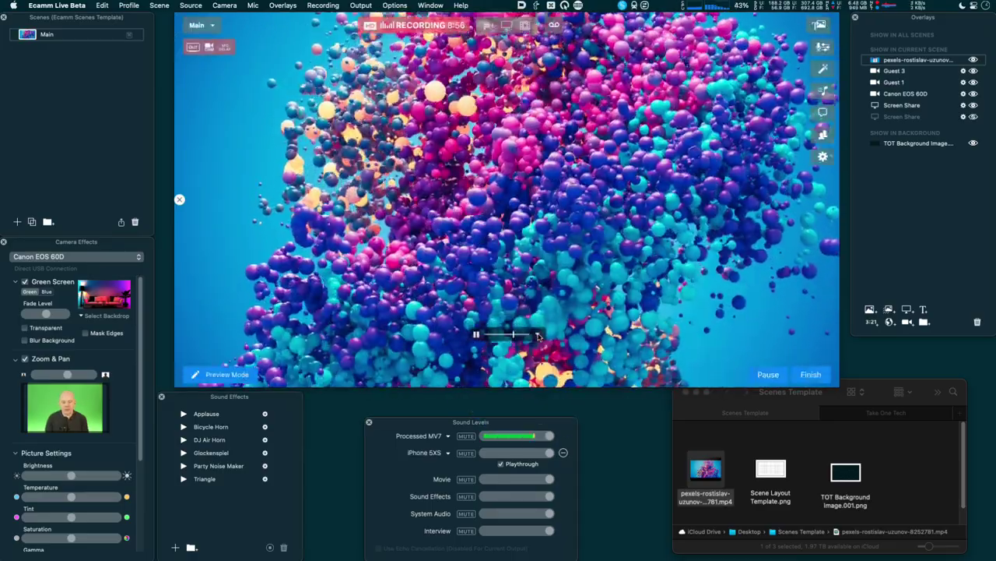
left_click(537, 335)
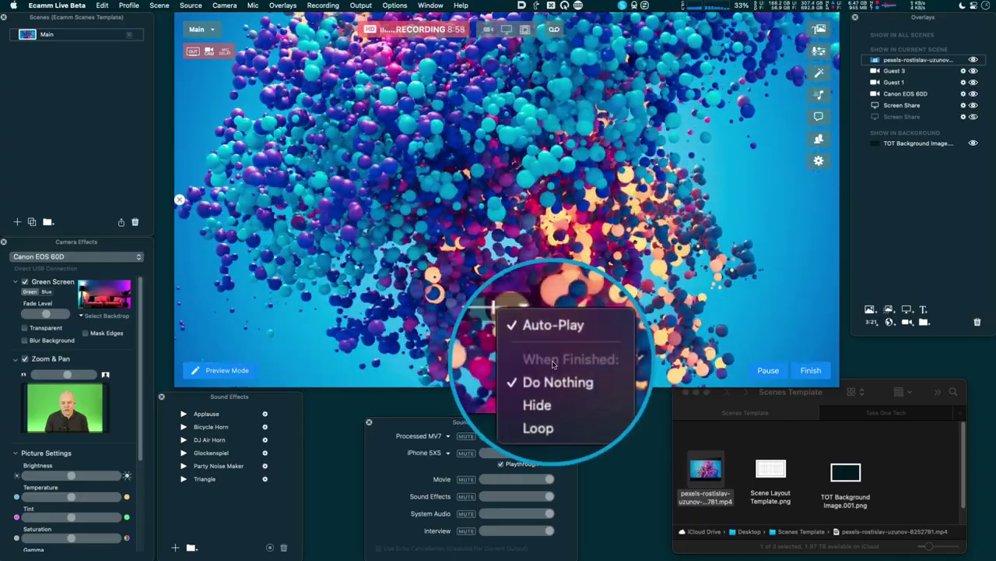
left_click(537, 347)
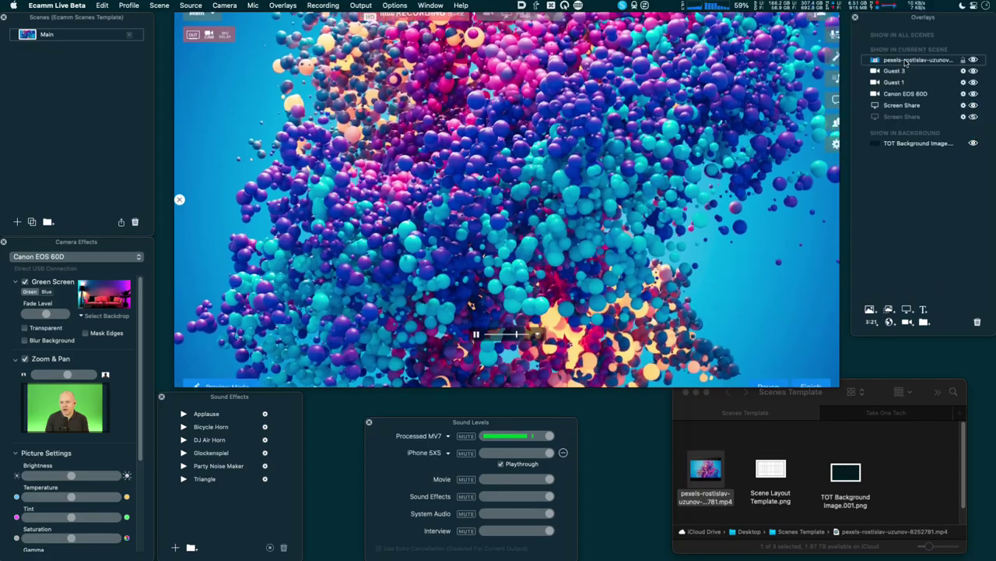
left_click_drag(907, 60, 911, 135)
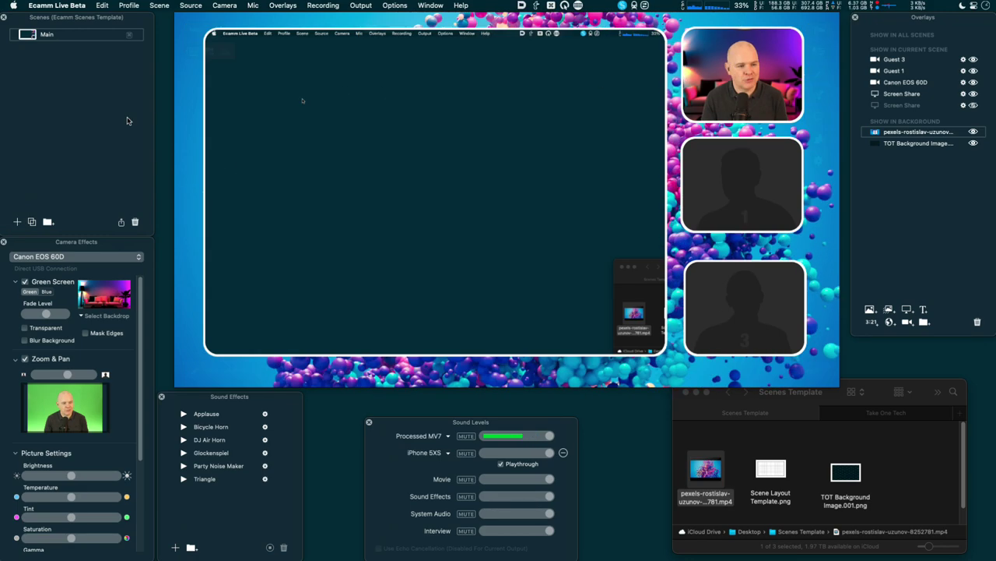
Step: Create a new scene and use Lounge_Blue Pink Dark.png as its green screen backdrop
left_click(17, 222)
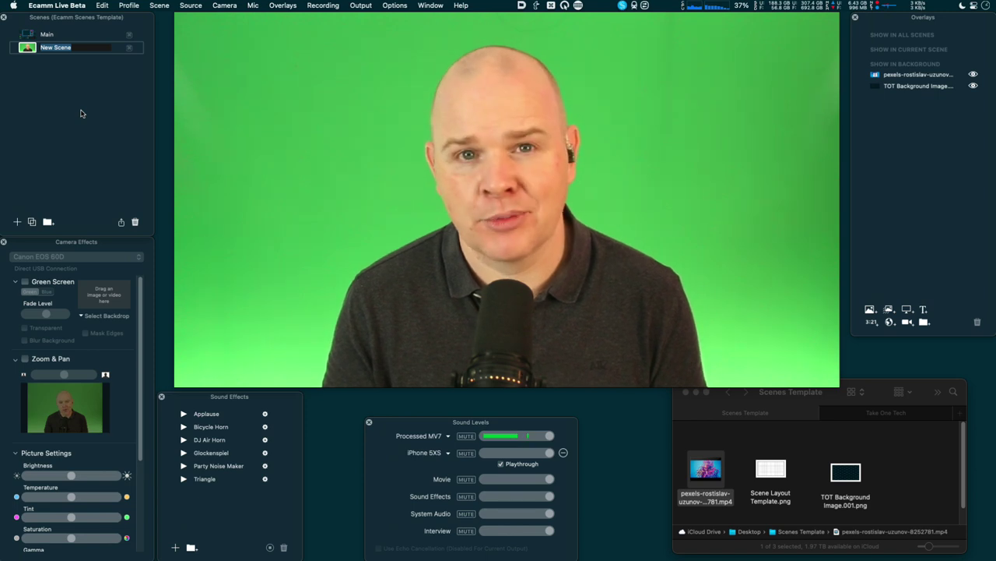
left_click(83, 316)
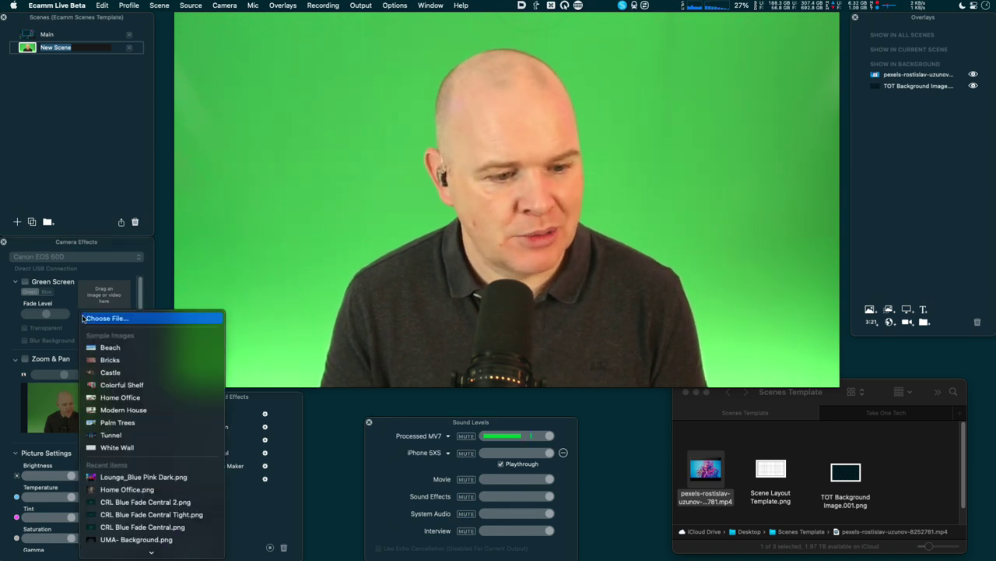
left_click(124, 476)
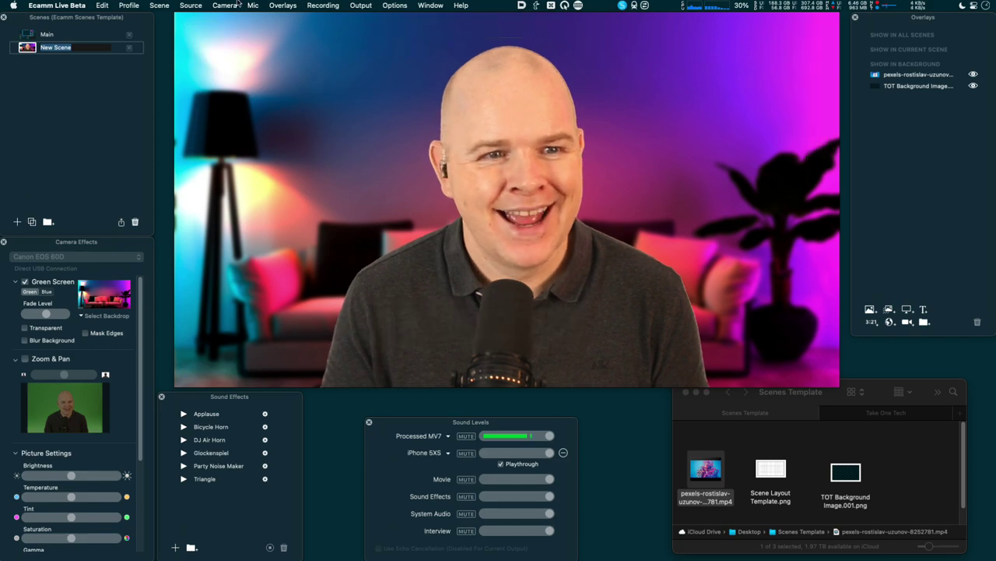
Step: Set the new scene's source to Blank and hide both the video and image background overlays
left_click(190, 6)
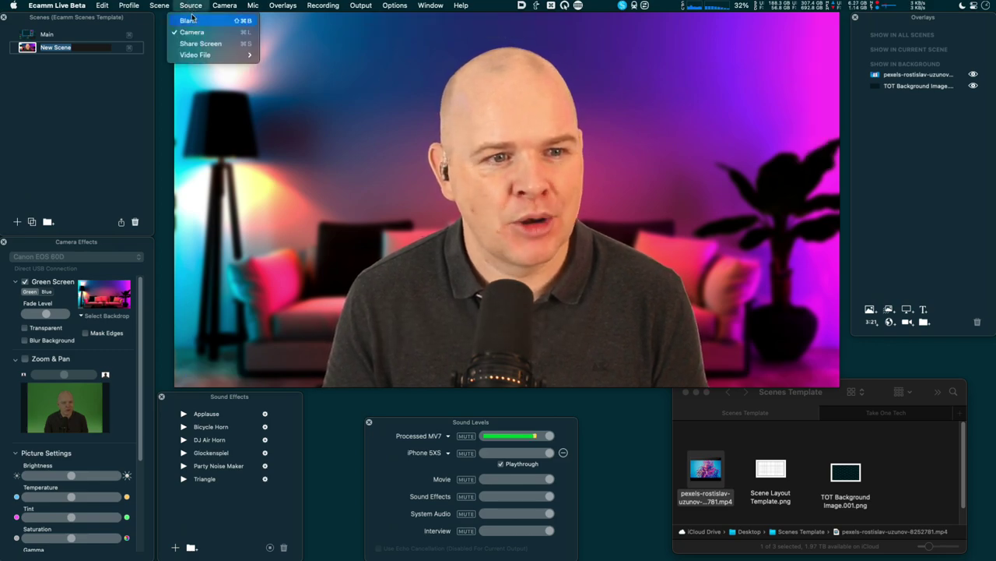
left_click(193, 20)
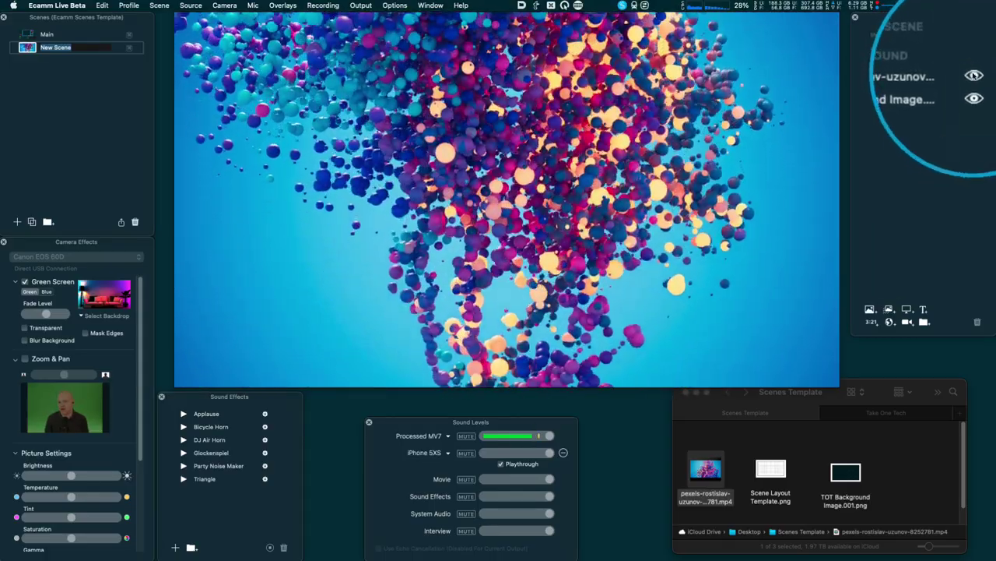
left_click(973, 74)
left_click(973, 87)
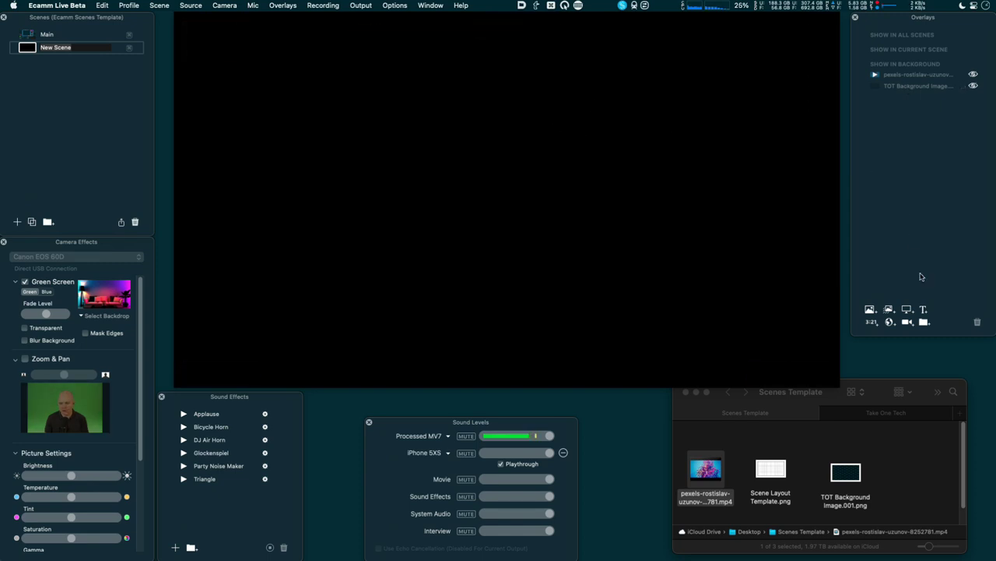
Step: Add the Canon EOS 60D camera as an overlay and remove its corner rounding and border
left_click(908, 322)
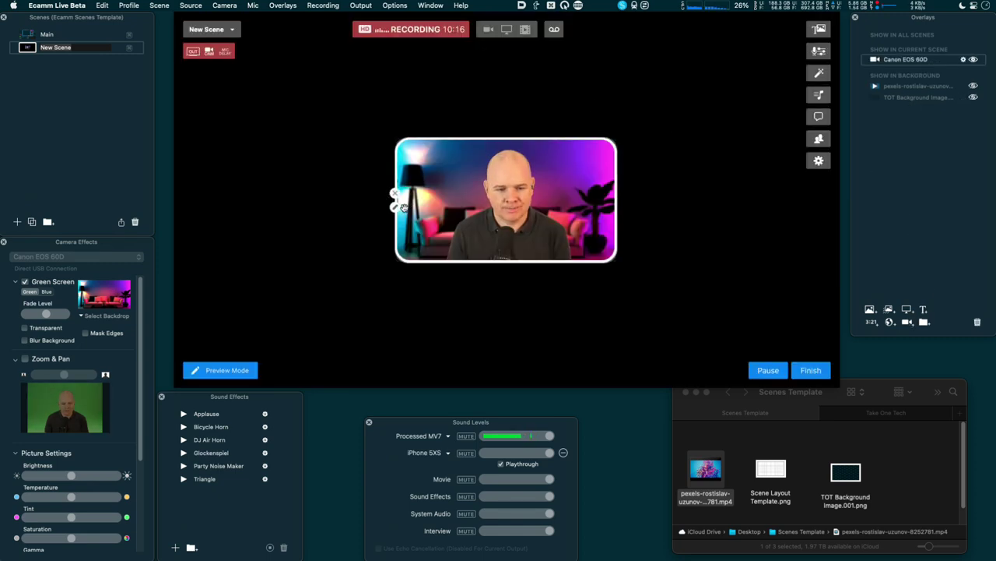
left_click(395, 207)
left_click_drag(326, 217, 302, 236)
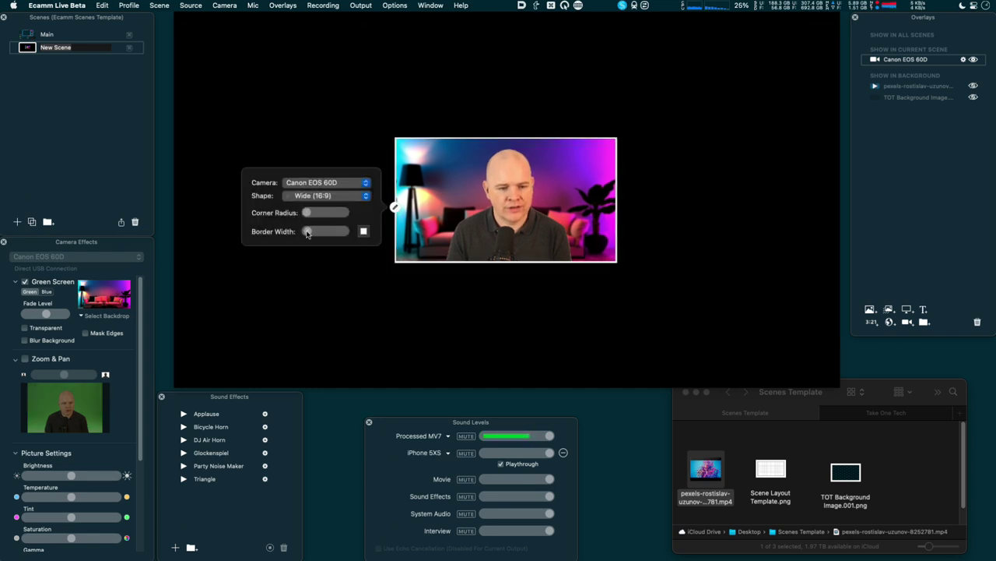
left_click(682, 298)
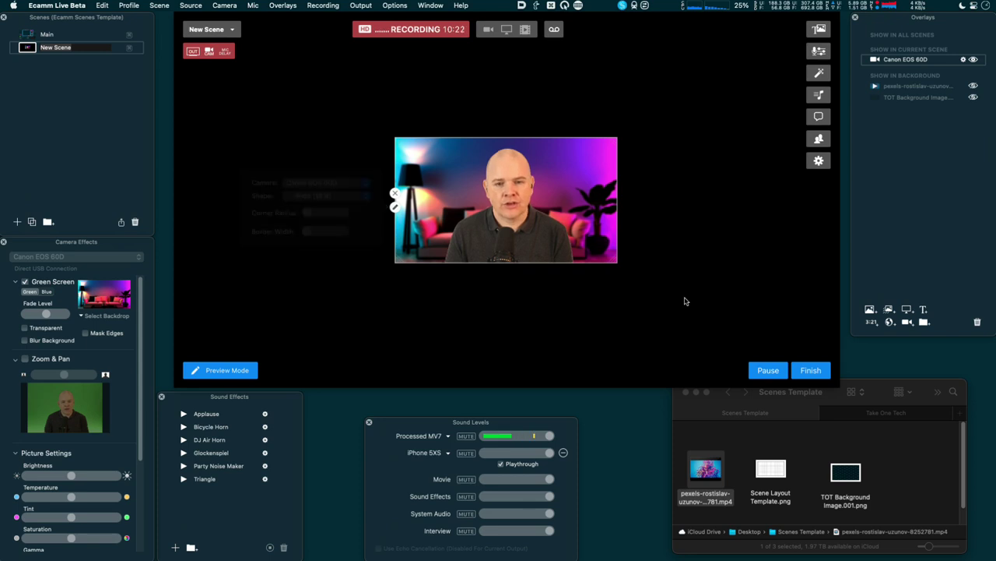
Step: Try out the alignment guides by moving the camera overlay to the right margin and the canvas centre, and resize it
left_click_drag(494, 185, 607, 234)
left_click_drag(484, 138, 525, 170)
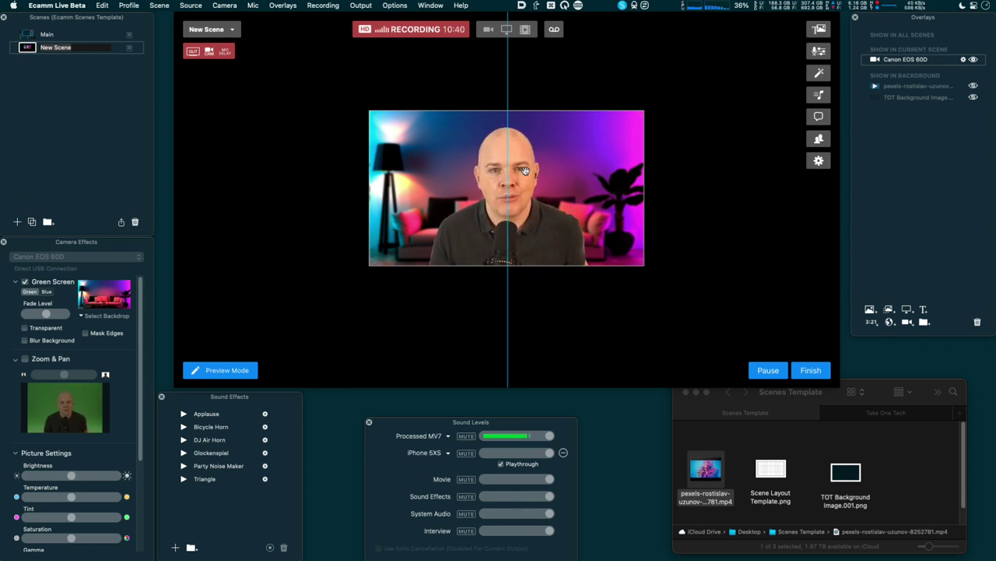
left_click_drag(526, 171, 708, 168)
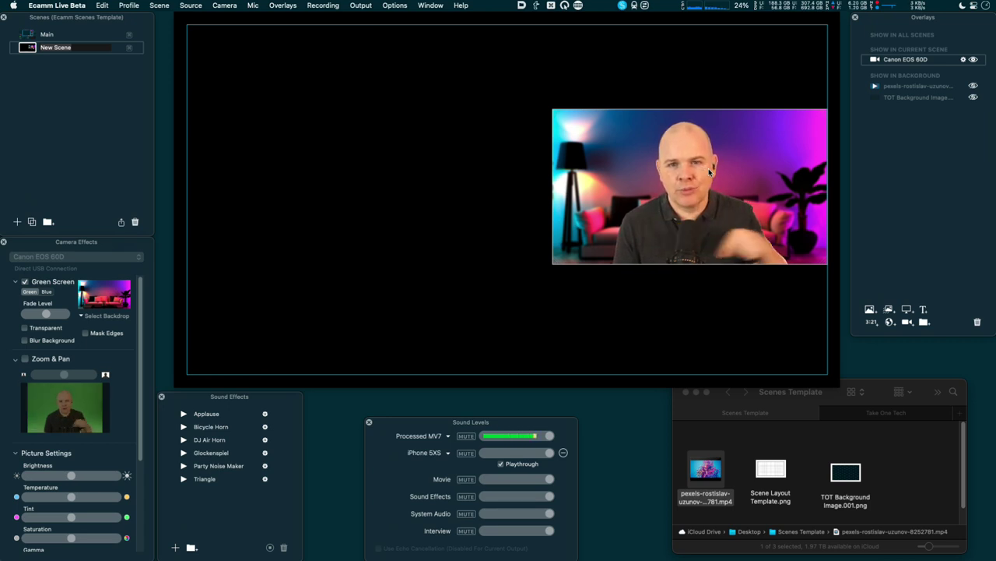
left_click_drag(709, 168, 526, 184)
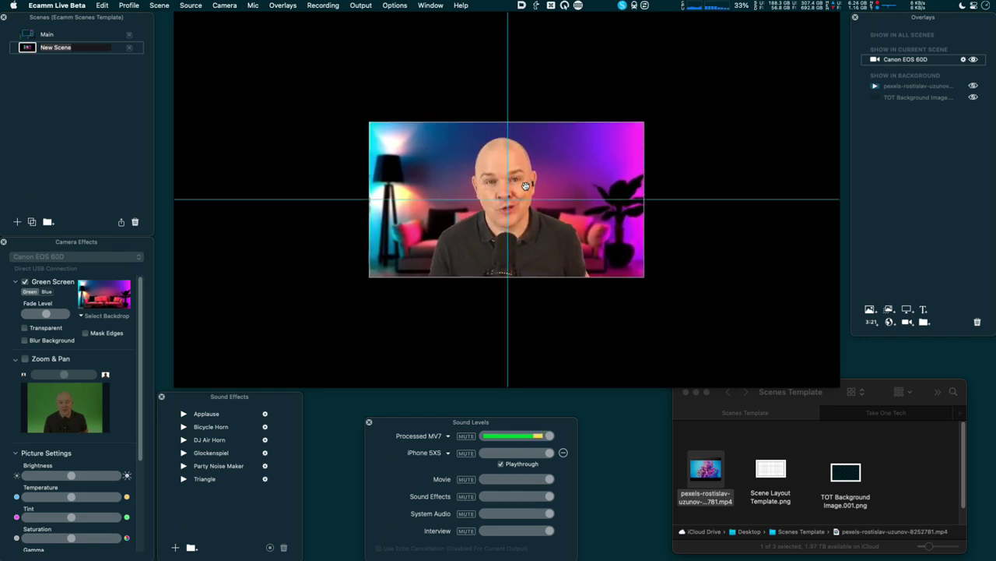
left_click_drag(526, 184, 525, 184)
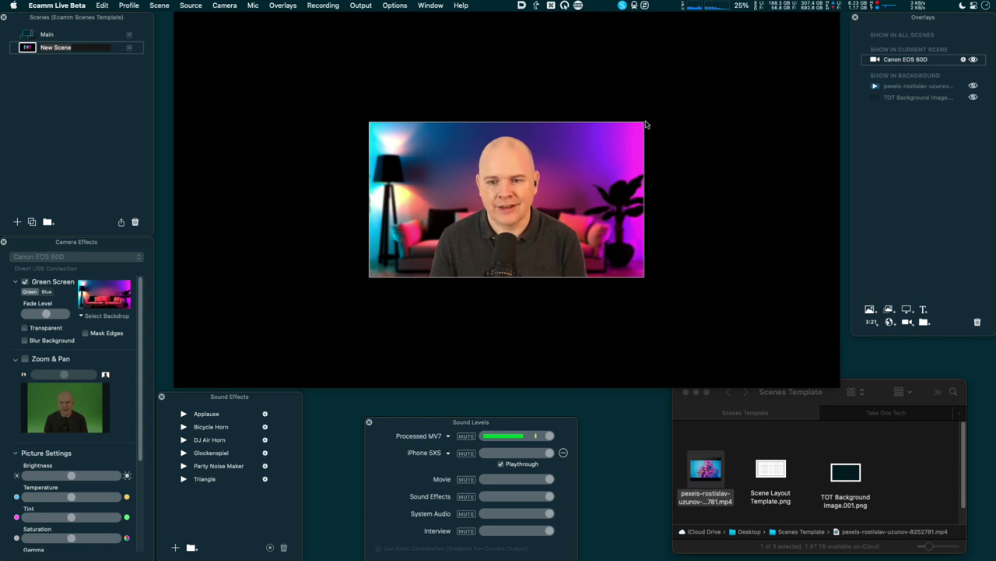
left_click_drag(643, 123, 589, 151)
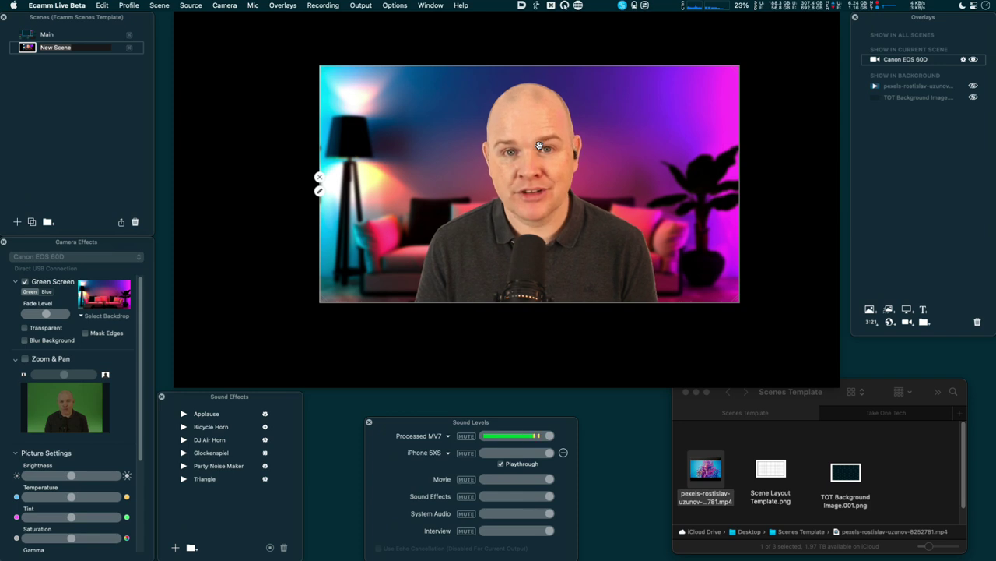
Step: Hide the camera overlay and add Scene Layout Template.png as the front item of the background group
left_click(974, 60)
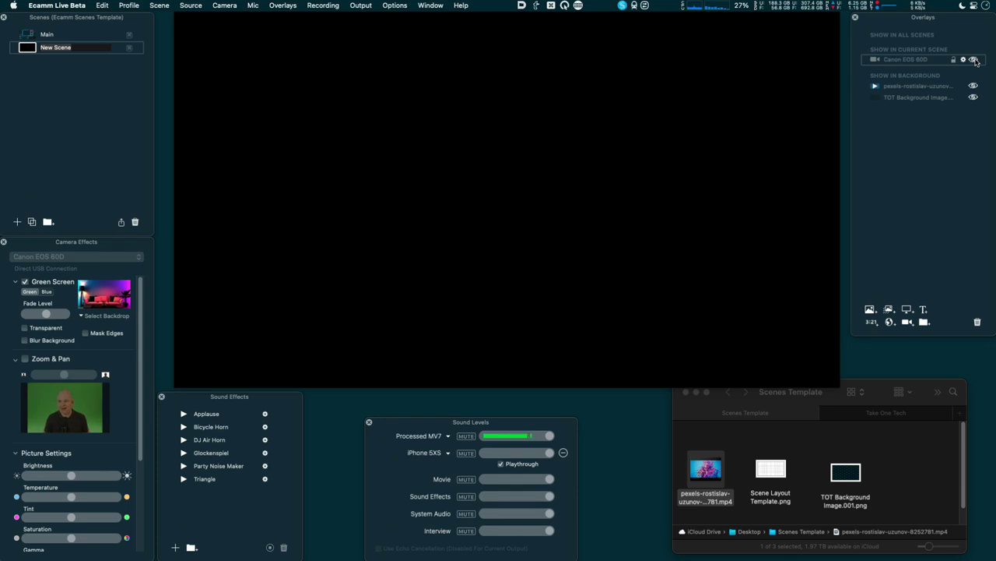
left_click(974, 60)
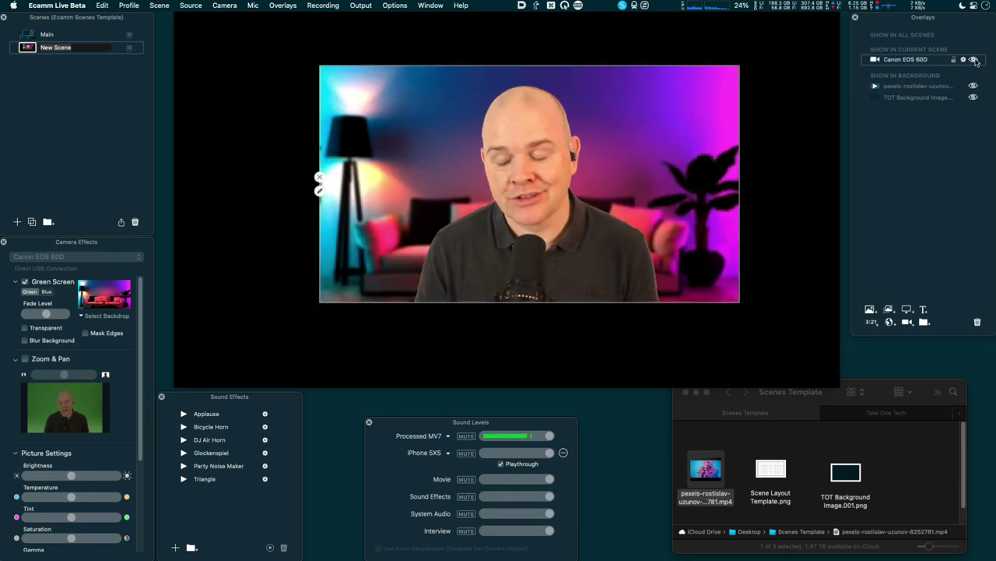
left_click(974, 60)
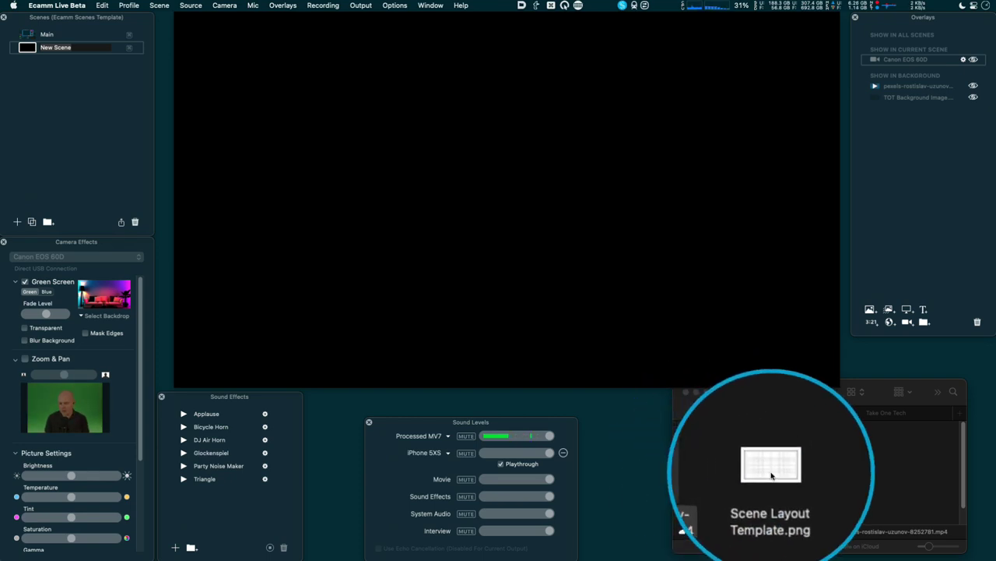
left_click_drag(771, 476, 919, 136)
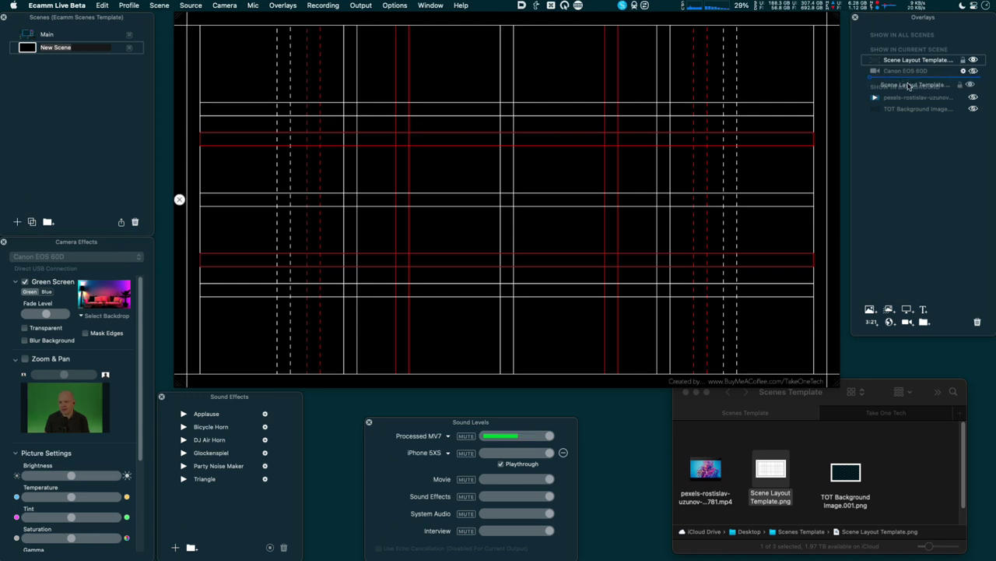
left_click_drag(907, 90, 903, 86)
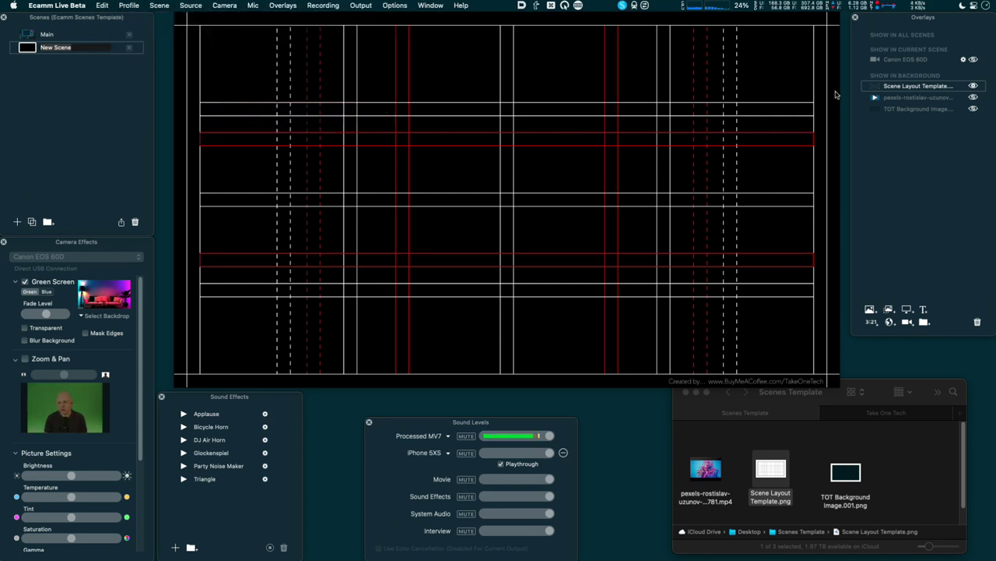
Step: Show the camera overlay, align it with the template's upper-left inner corner and shrink it to the width of the first quarter column
left_click(973, 59)
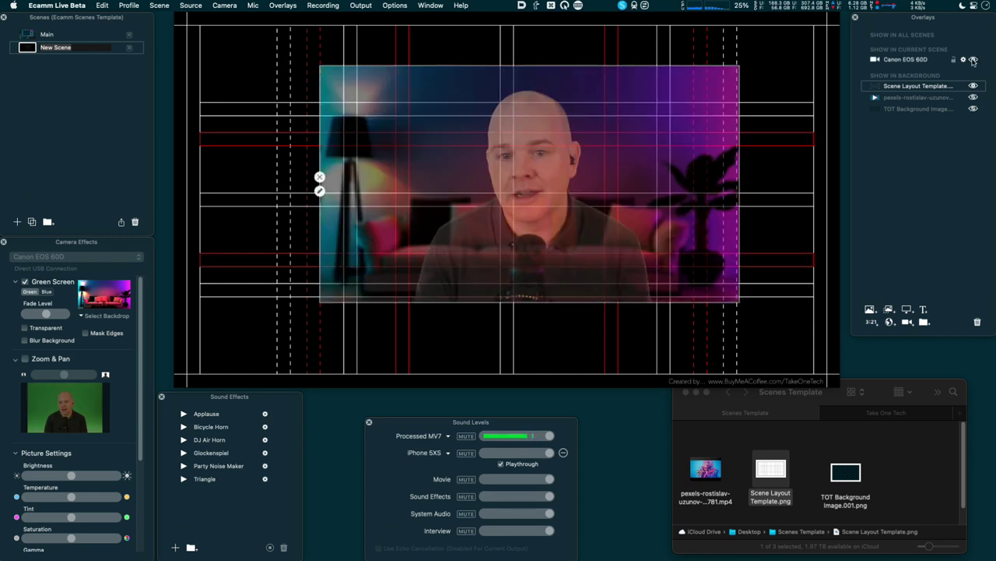
mouse_move(372, 106)
left_mouse_down()
mouse_move(341, 102)
mouse_move(355, 103)
left_mouse_up()
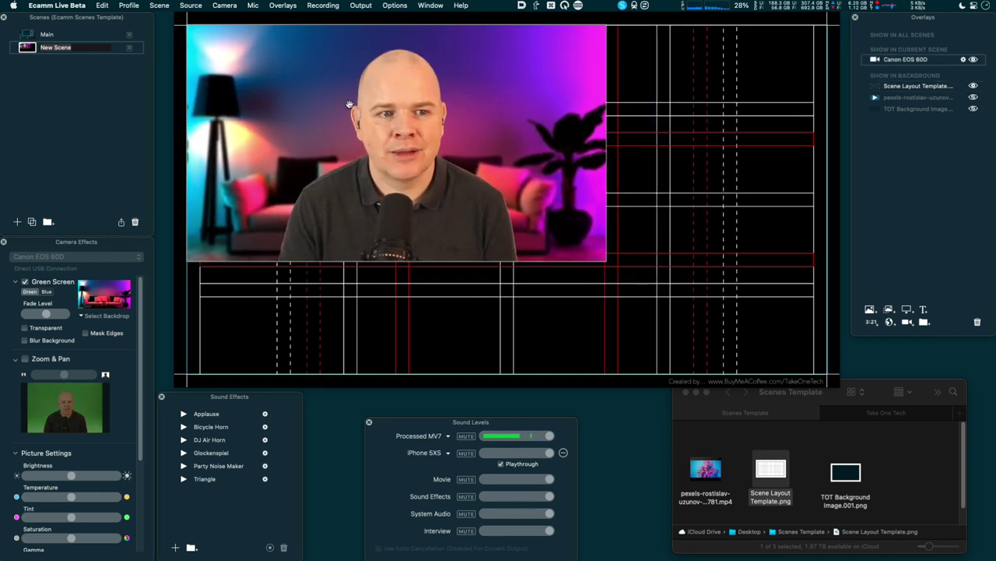
left_click_drag(352, 104, 349, 101)
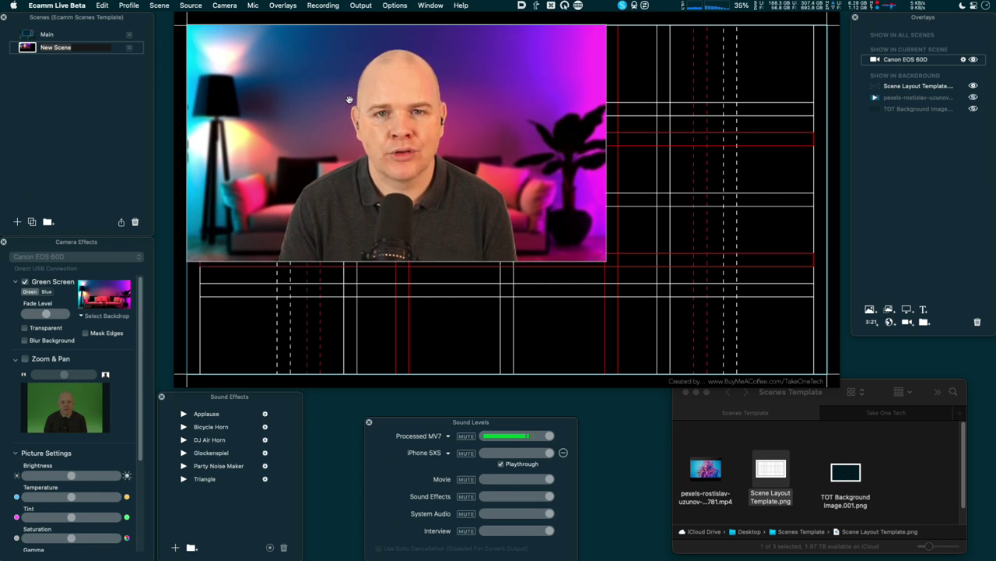
left_click_drag(349, 100, 506, 249)
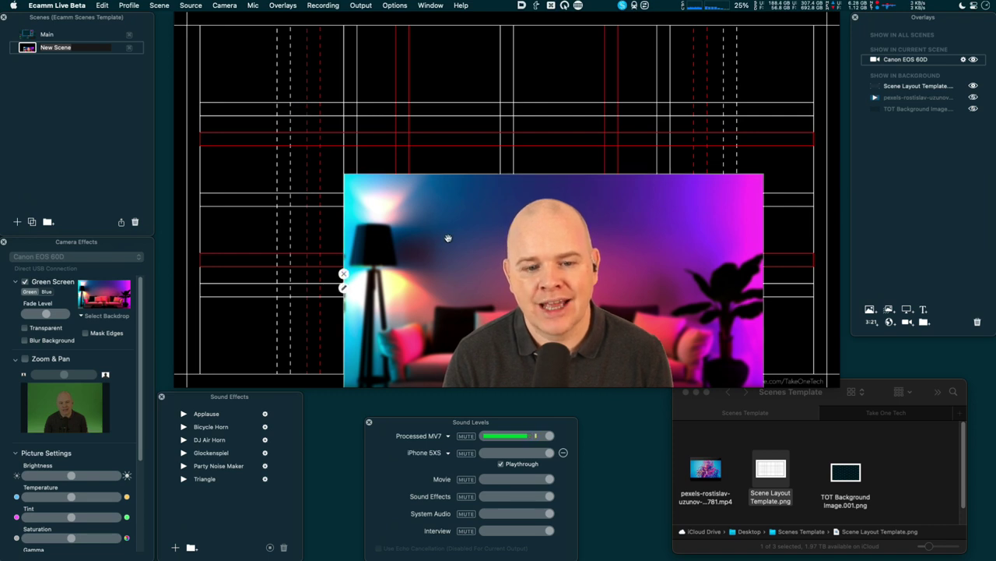
left_click_drag(467, 258, 325, 110)
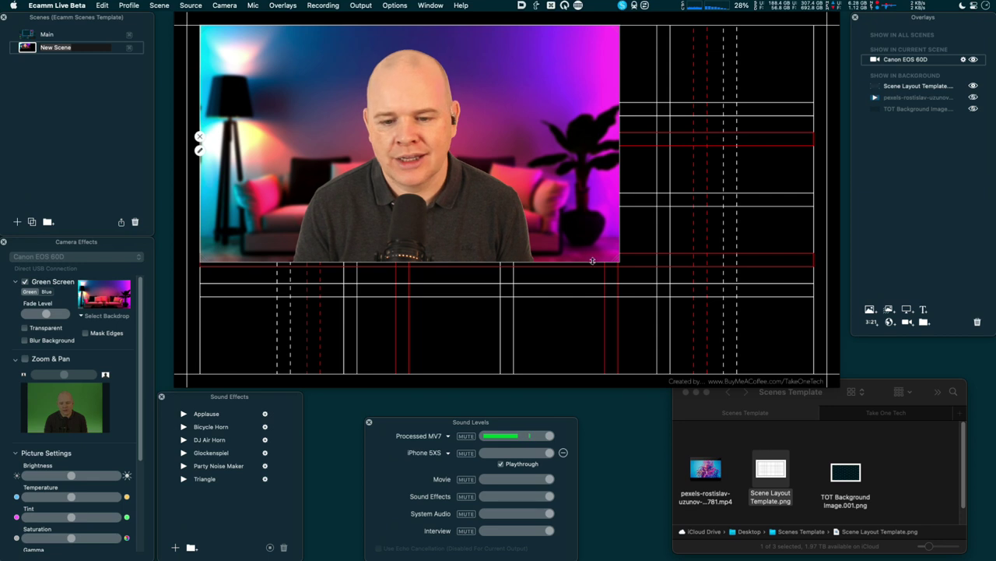
left_click_drag(619, 261, 341, 94)
mouse_move(342, 92)
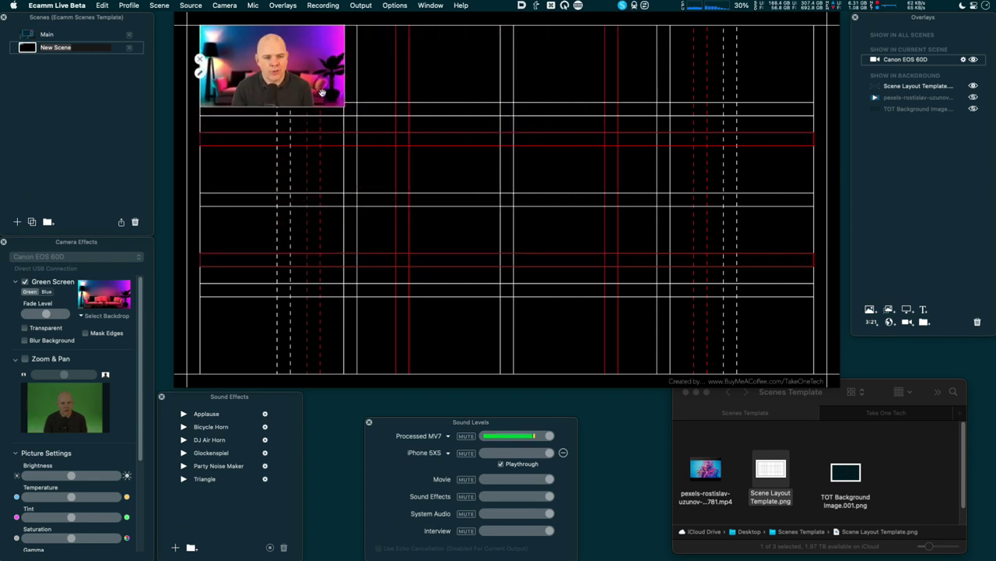
Step: Give the camera overlay a custom shape extended down to the template's middle line, and enlarge its picture slightly with Zoom & Pan
left_click(199, 73)
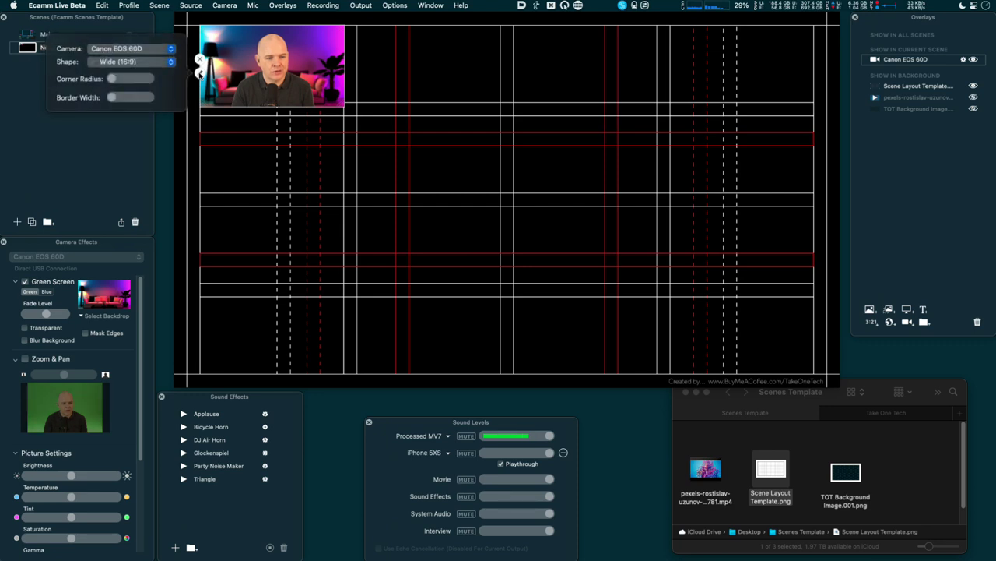
left_click(172, 62)
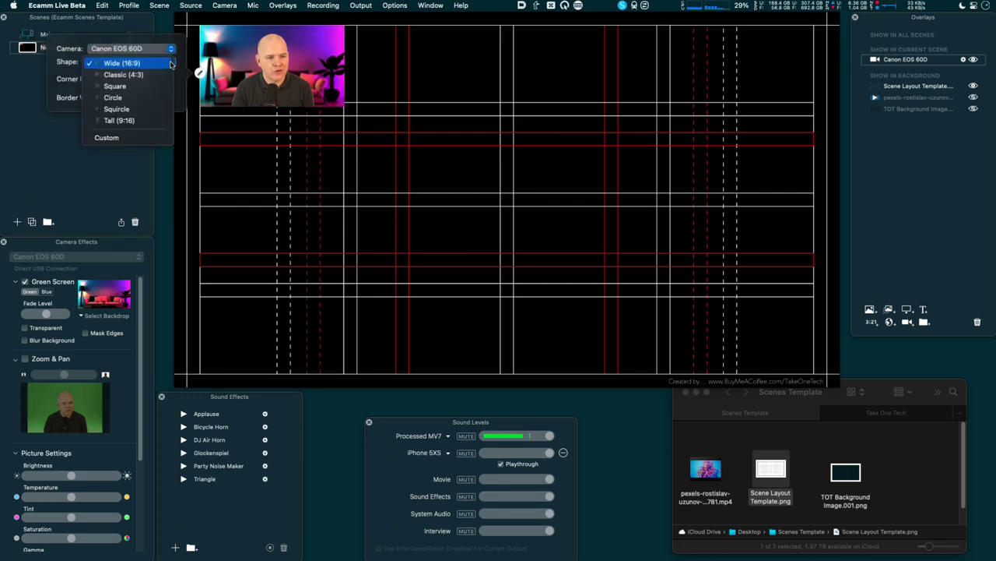
left_click(133, 139)
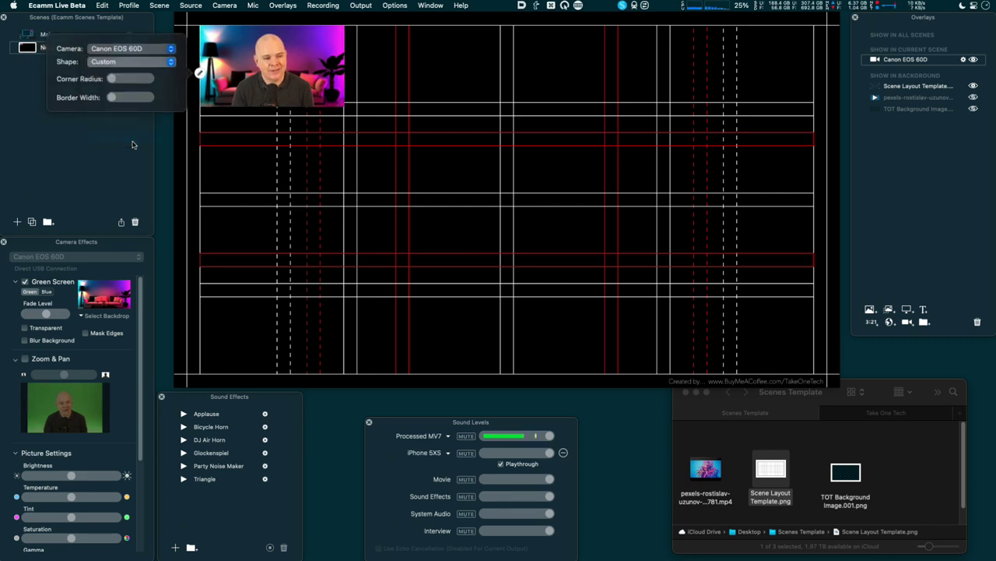
left_click_drag(343, 104, 343, 192)
left_click(372, 132)
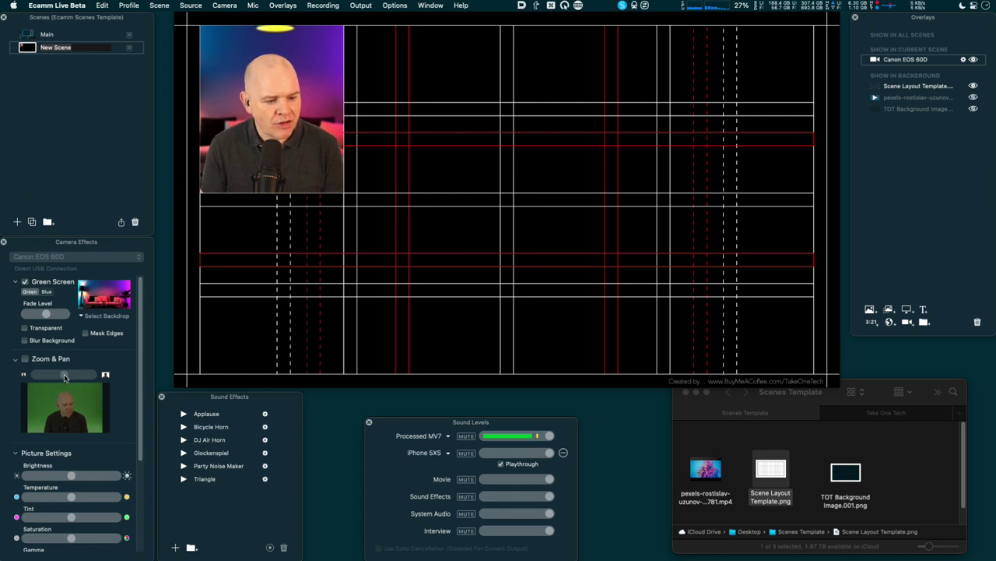
left_click(25, 359)
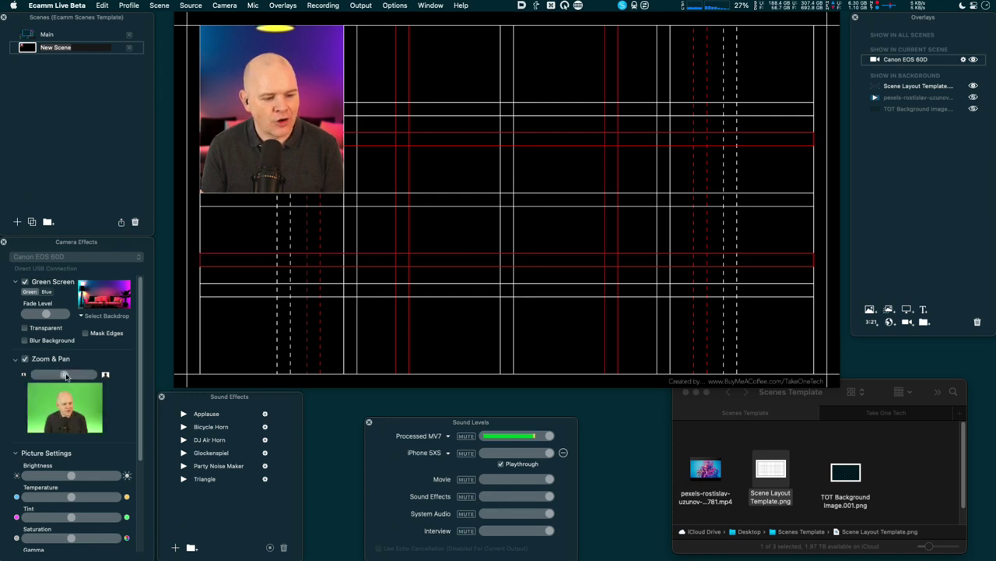
left_click_drag(66, 376, 70, 376)
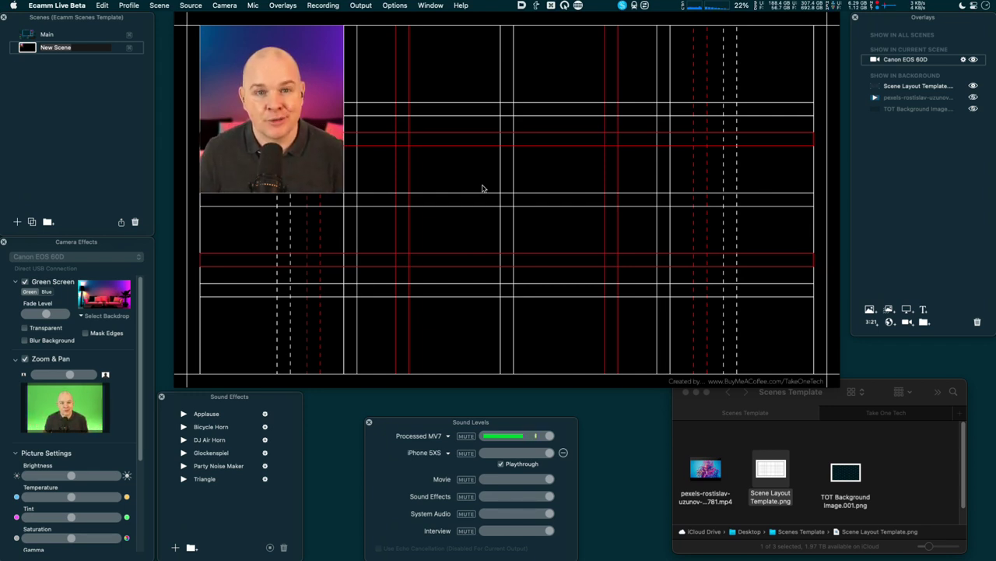
Step: Duplicate the camera overlay into the template's second, third and fourth quarter columns
mouse_move(294, 139)
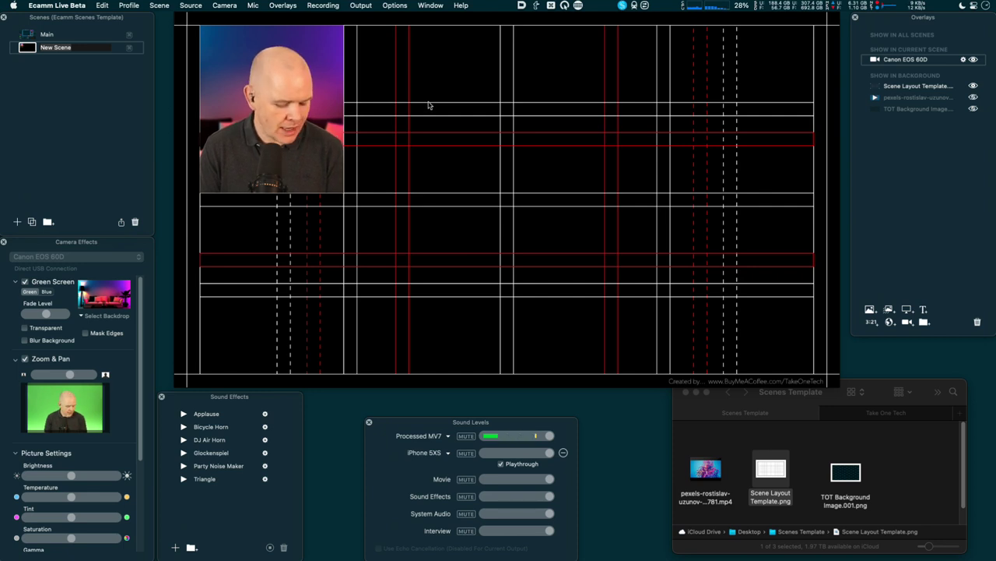
left_click_drag(306, 117, 724, 118)
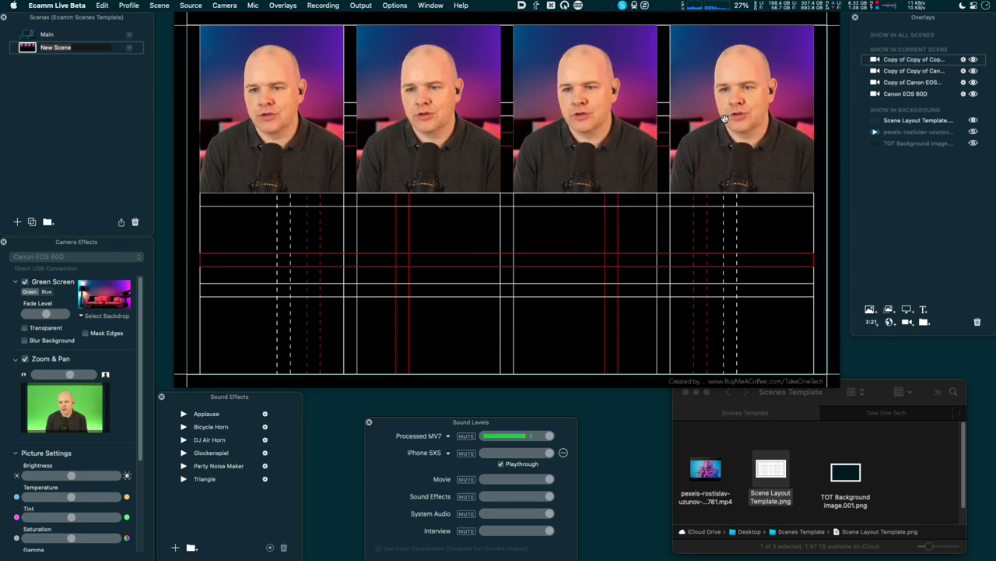
left_click(486, 125)
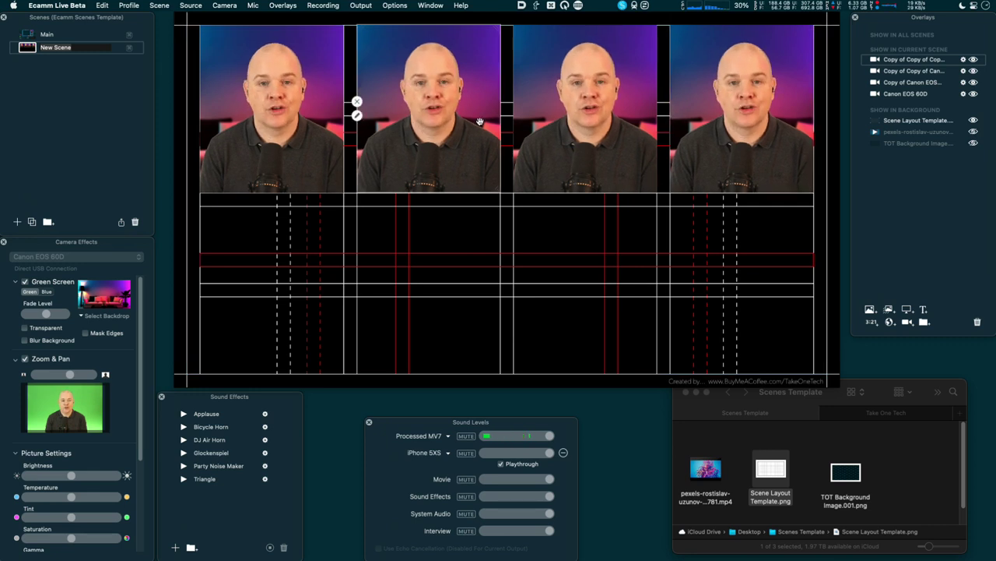
Step: Assign Guest 1, Guest 2 and Guest 3 as camera sources of the copies in the second, third and fourth columns
left_click(357, 116)
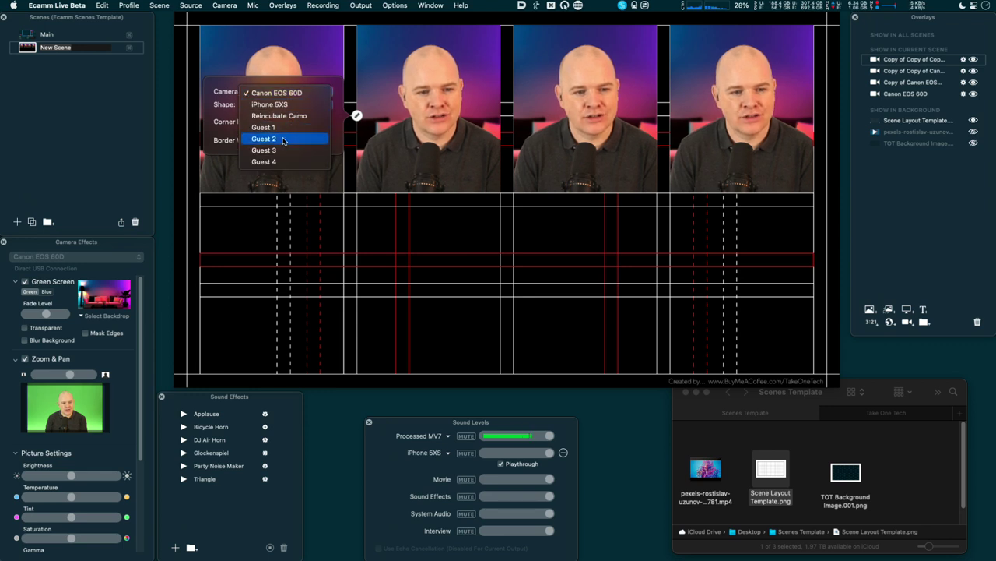
left_click(281, 130)
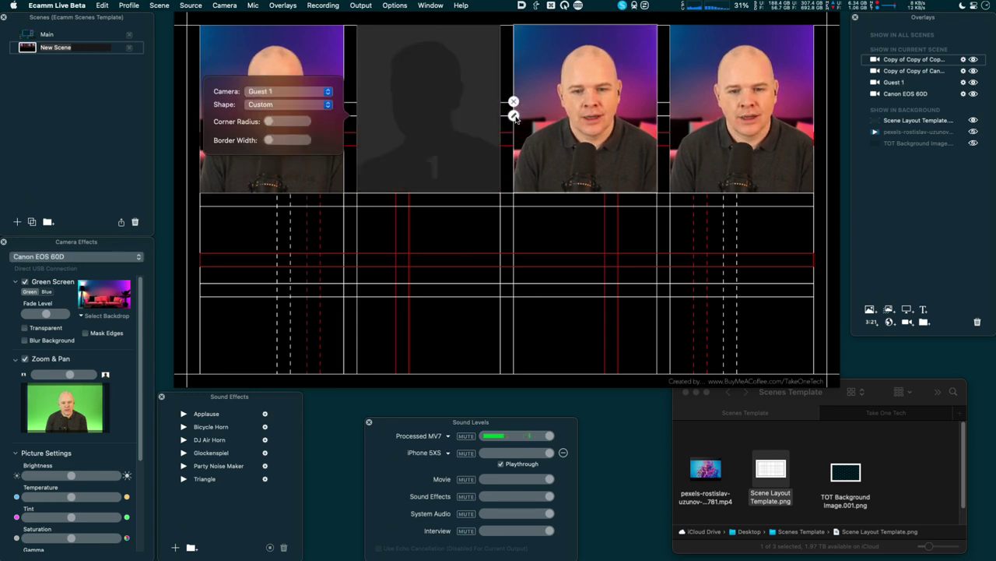
left_click(457, 120)
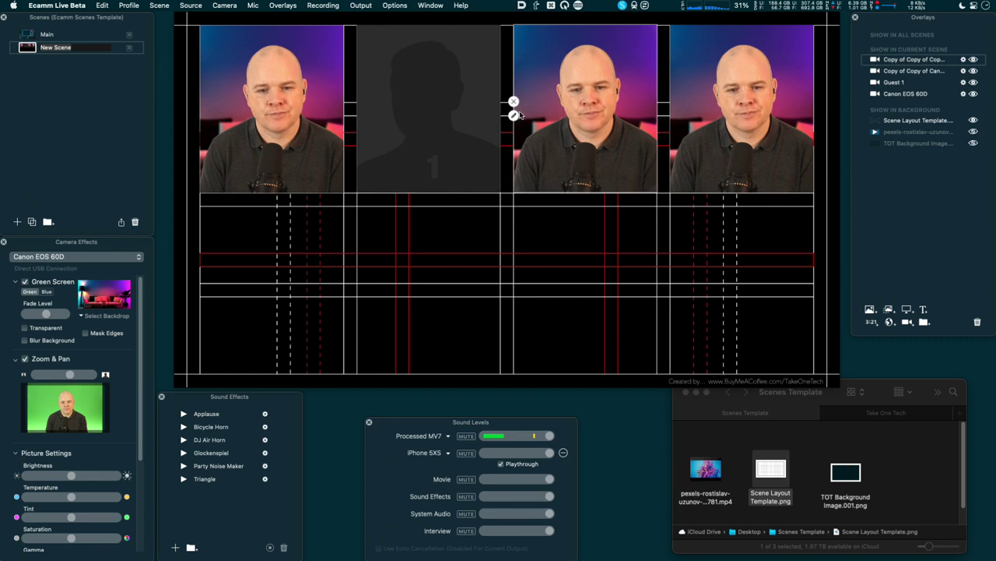
left_click(514, 116)
left_click(472, 105)
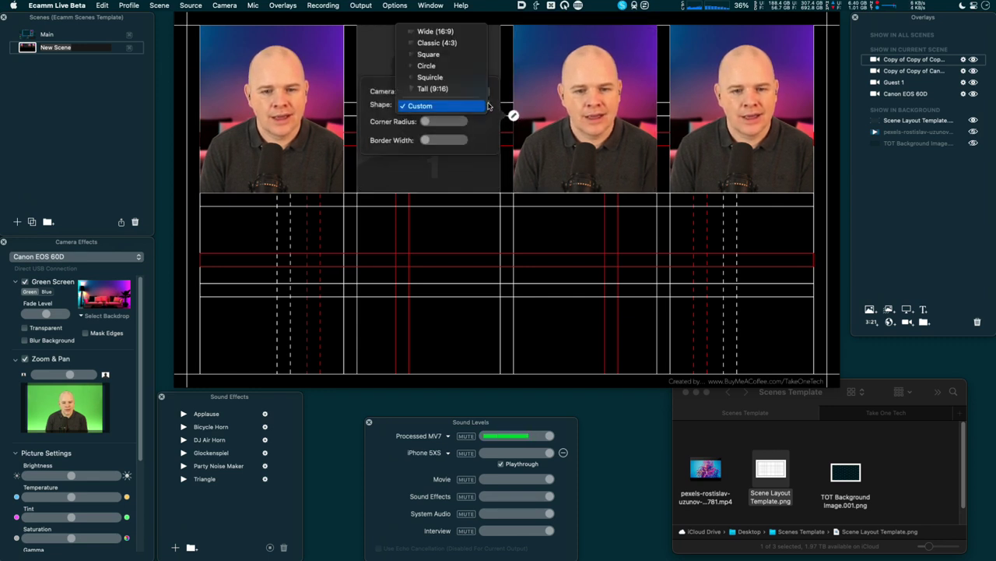
left_click(467, 105)
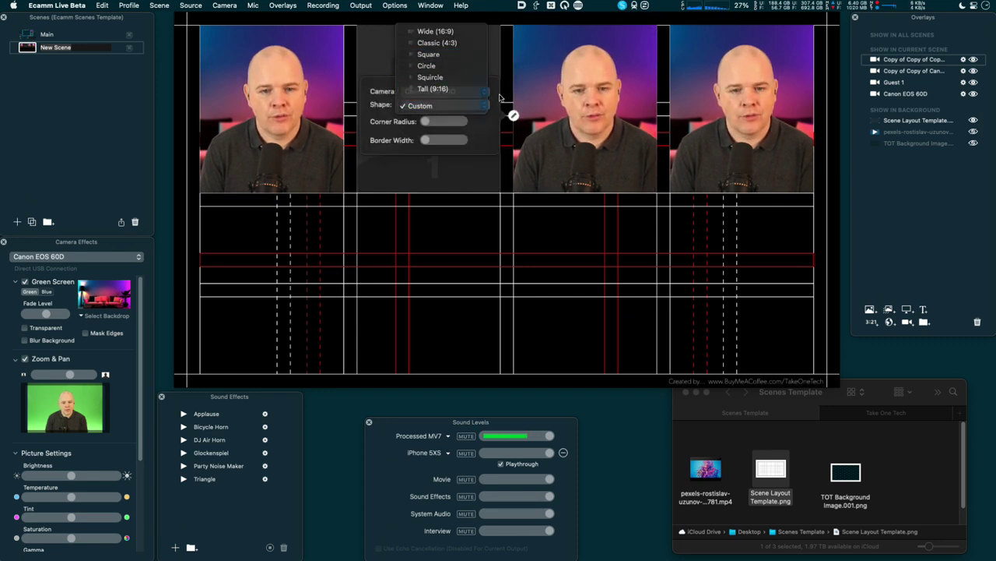
left_click(484, 92)
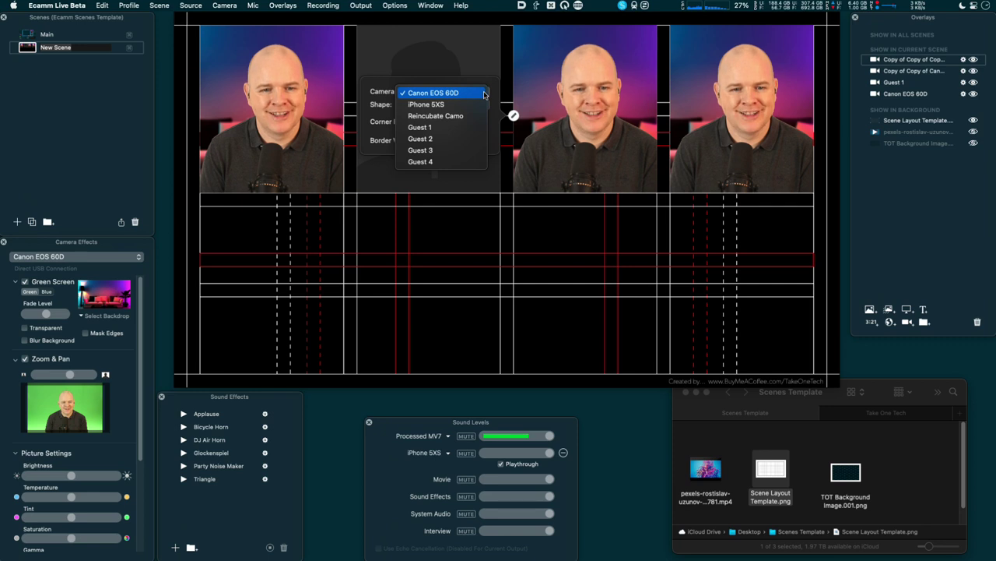
left_click(443, 139)
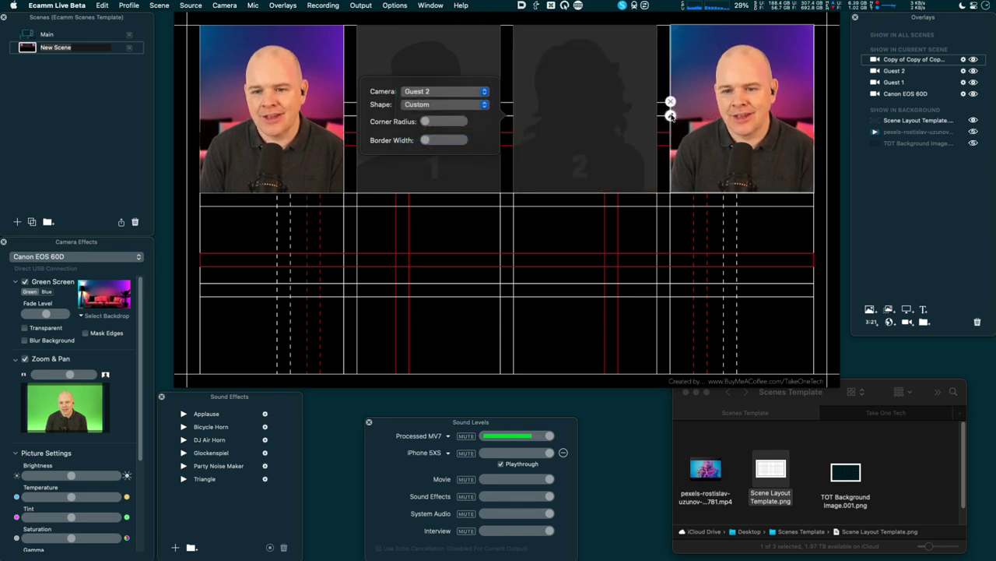
left_click(671, 116)
left_click(672, 117)
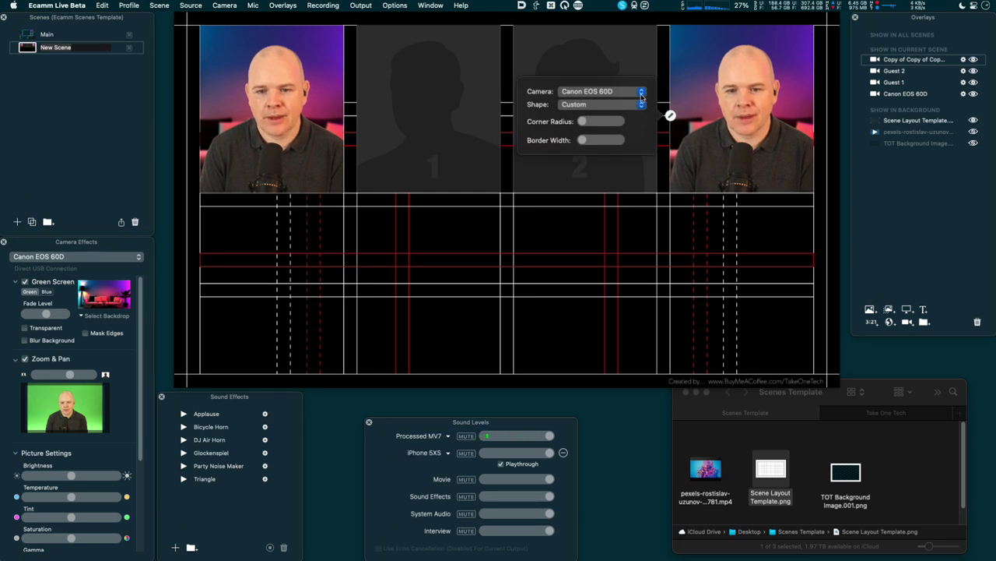
left_click(642, 92)
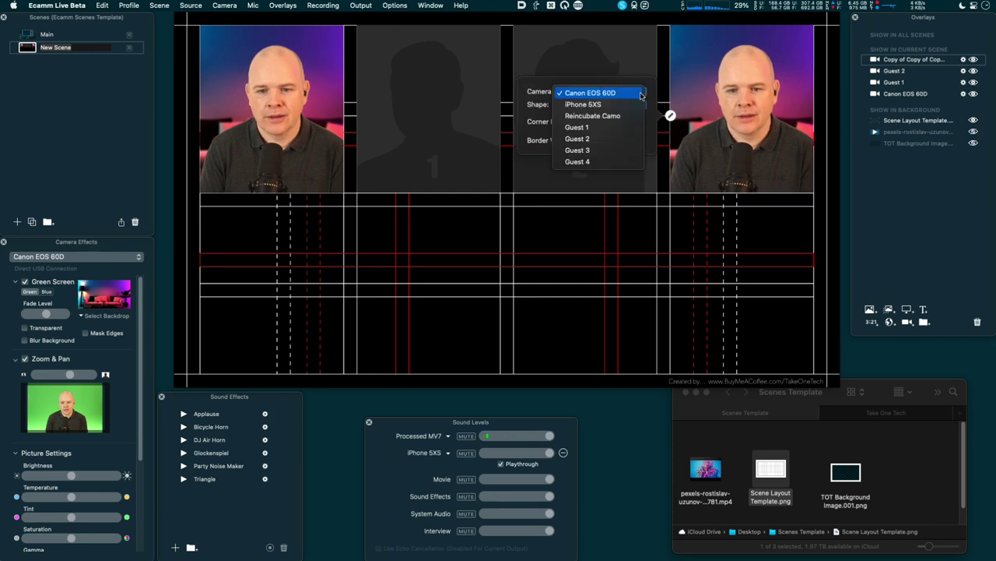
left_click(618, 150)
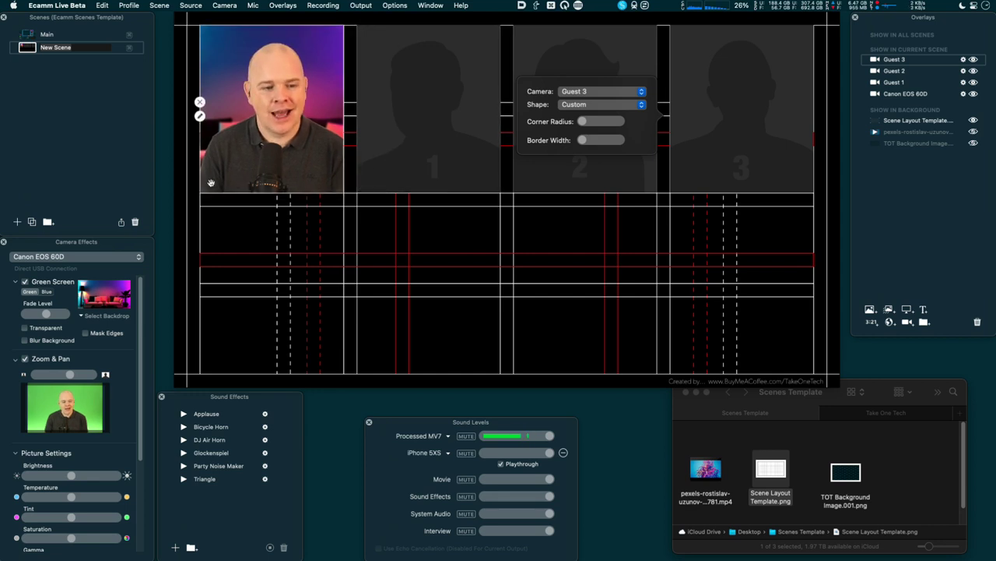
Step: Give the Canon EOS 60D overlay in the first column medium rounded corners and a thin white border
left_click(200, 116)
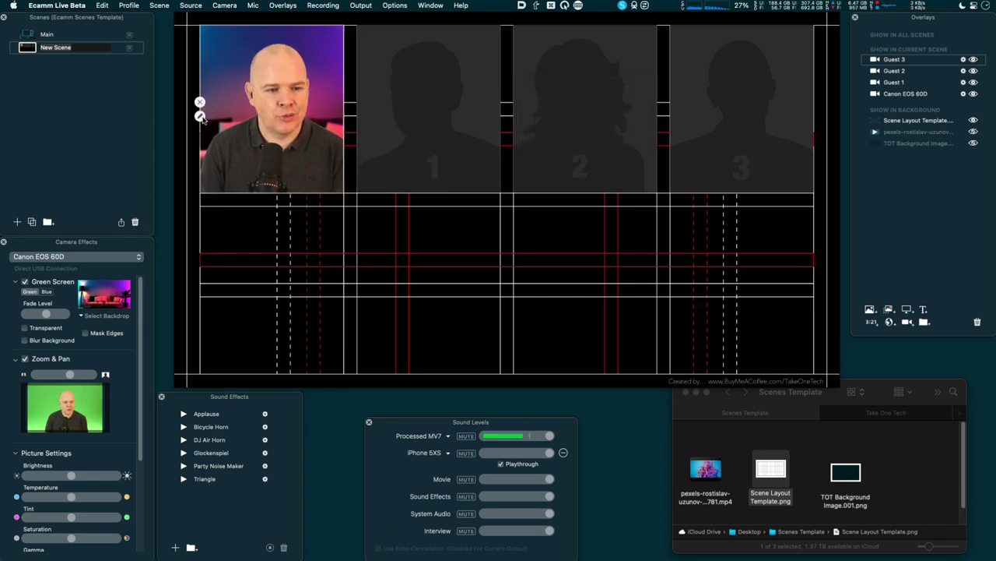
left_click(200, 116)
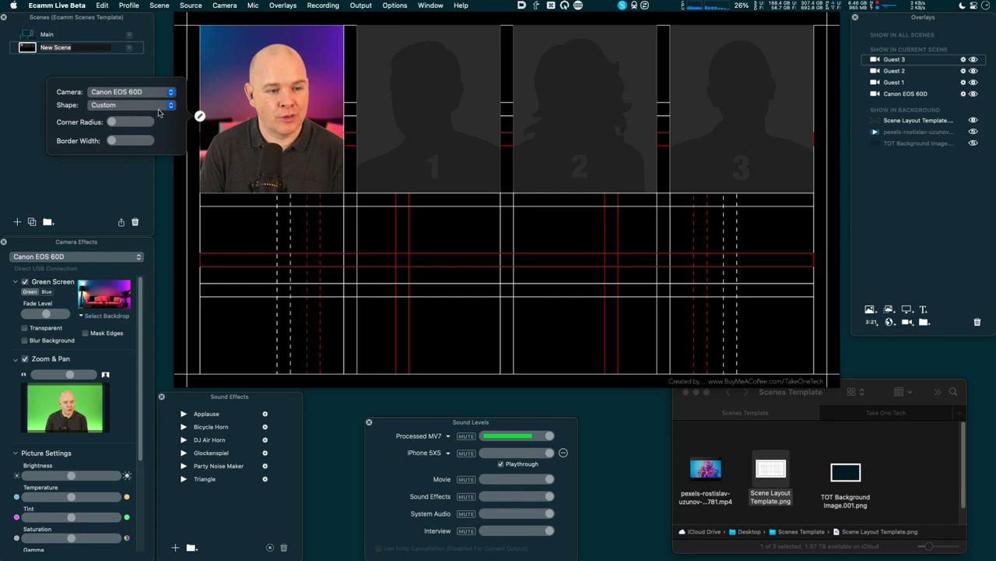
left_click_drag(113, 123, 131, 129)
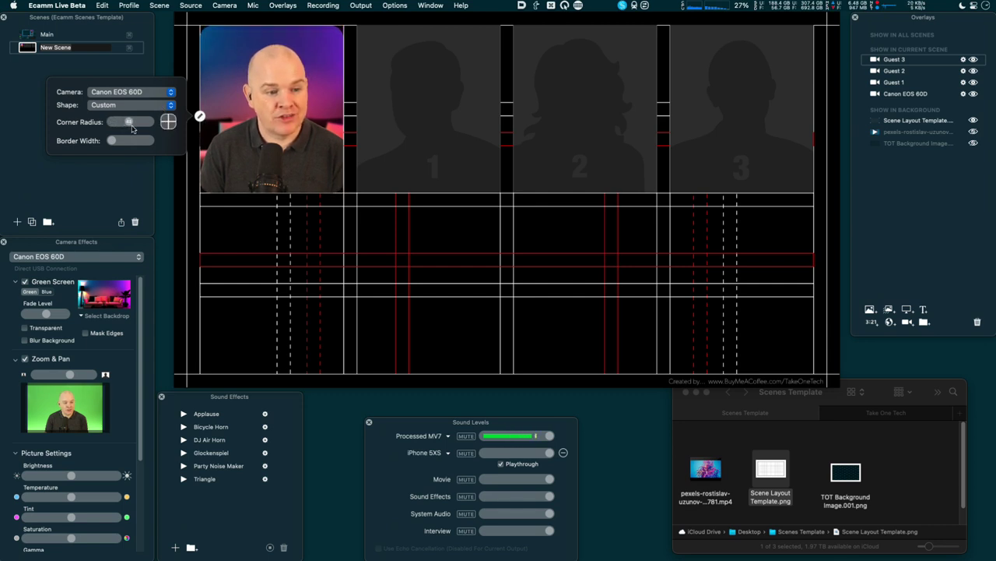
left_click_drag(134, 129, 115, 144)
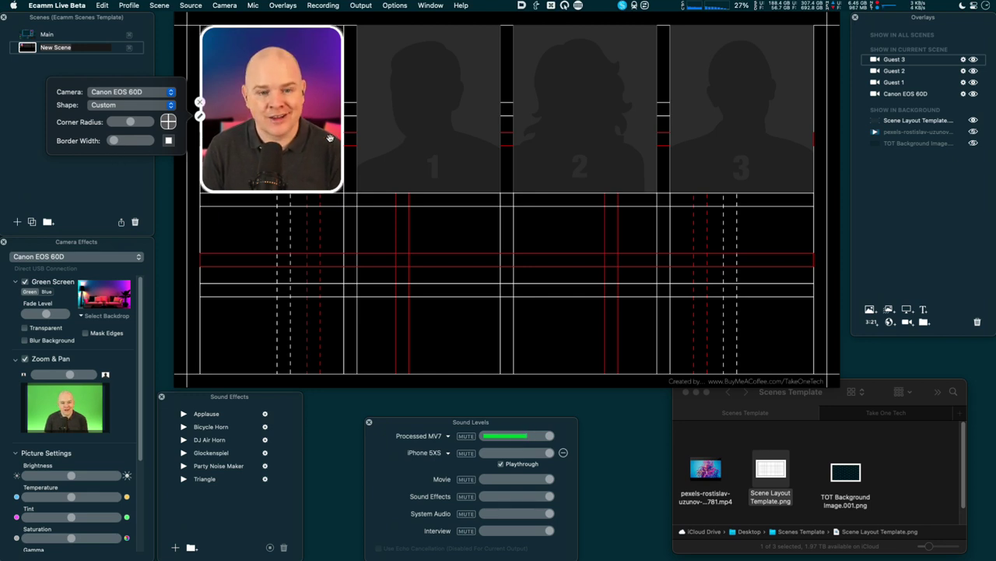
Step: Delete the Guest 1, Guest 2 and Guest 3 overlays from the scene together
left_click(423, 151)
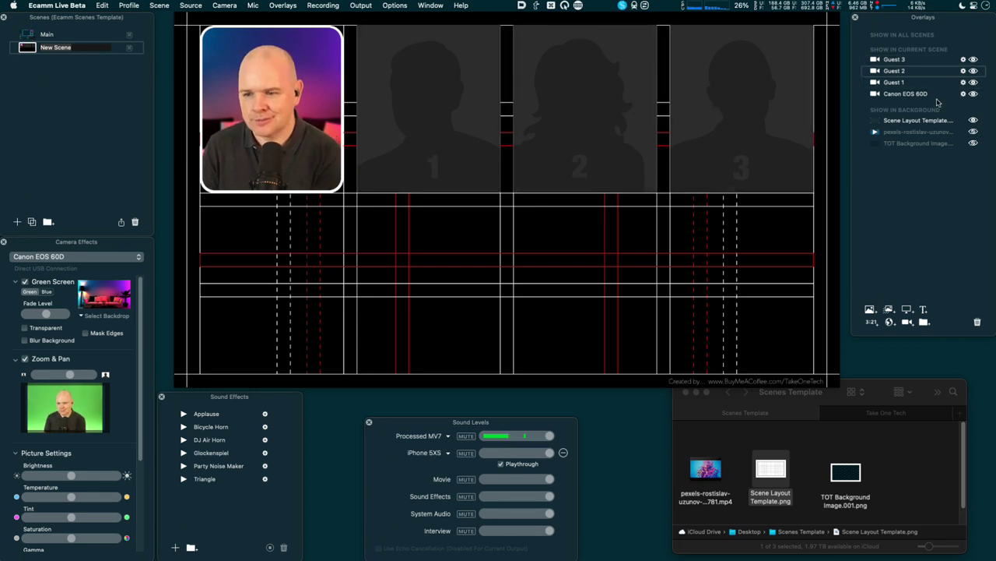
left_click(900, 62, "shift")
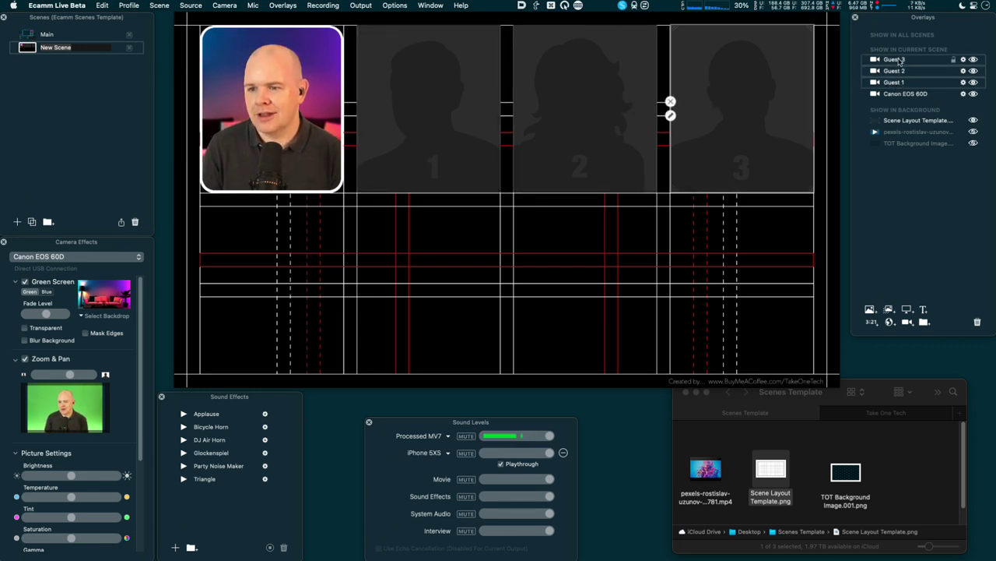
key("Delete")
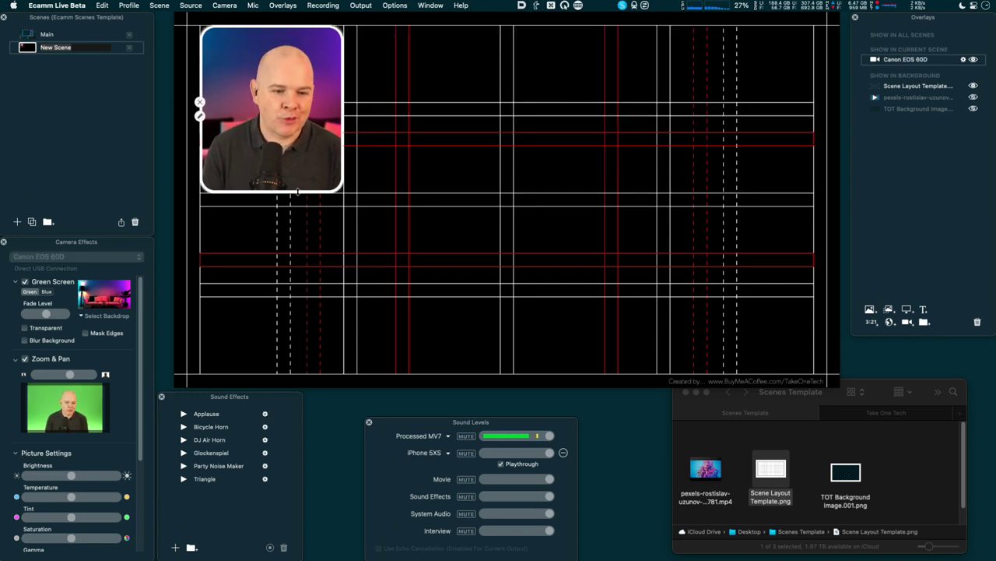
Step: Stretch the bordered camera overlay down to the template's lower red line pair and duplicate it into the other three quarter columns
left_click_drag(271, 192, 340, 249)
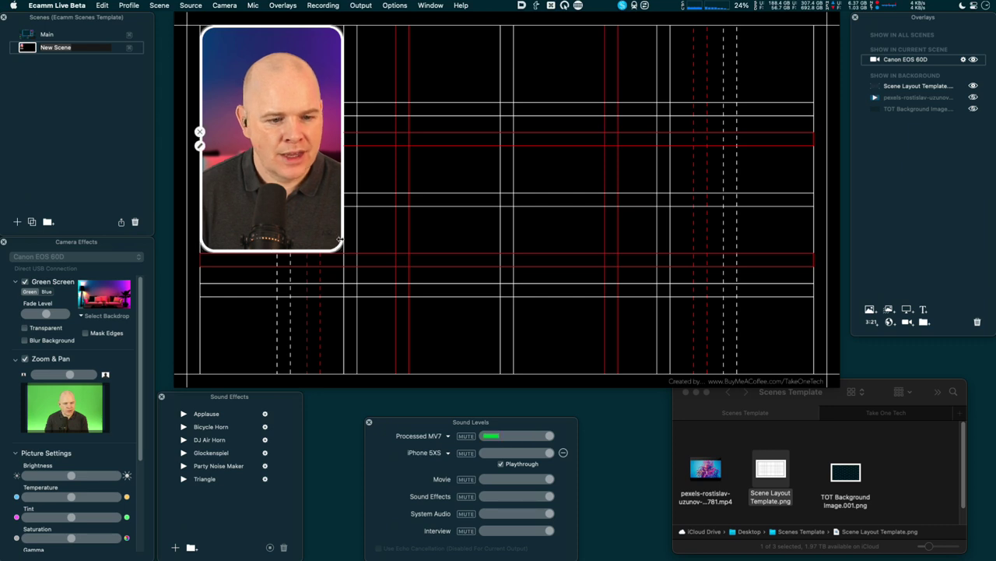
left_click_drag(252, 214, 696, 200)
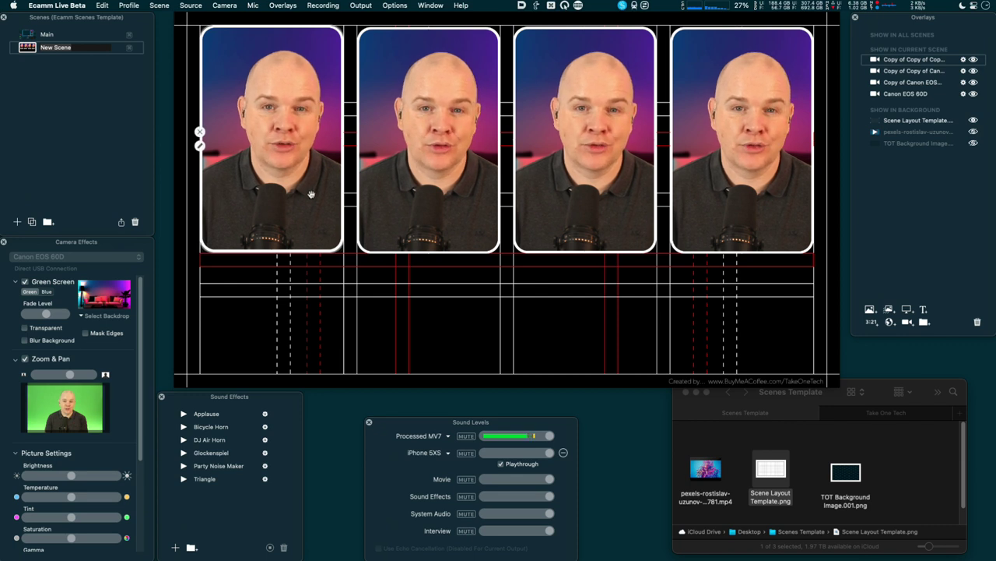
Step: Assign Guest 1 and Guest 2 as the camera sources of the bordered overlays in the second and third columns
left_click(357, 148)
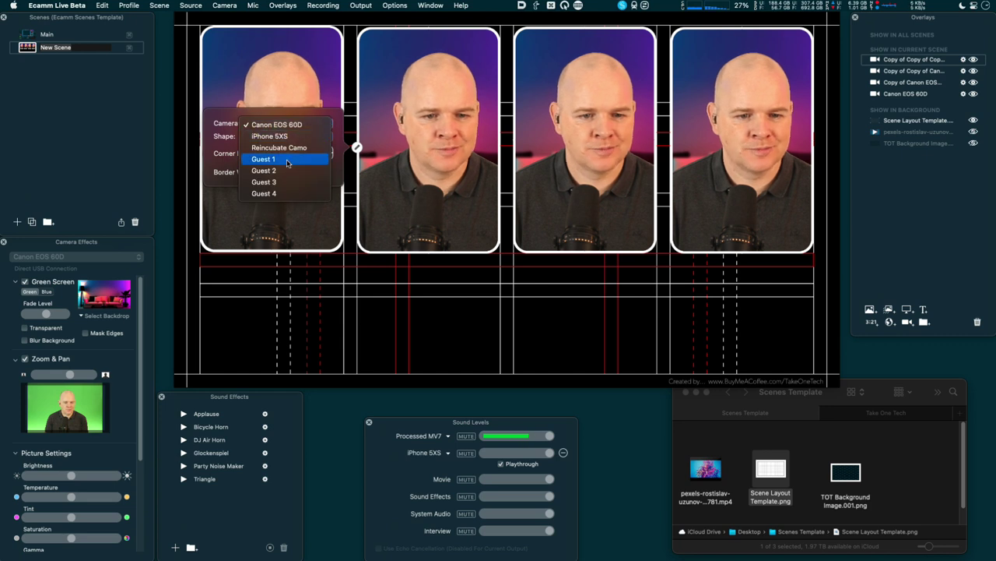
left_click(287, 160)
left_click(519, 136)
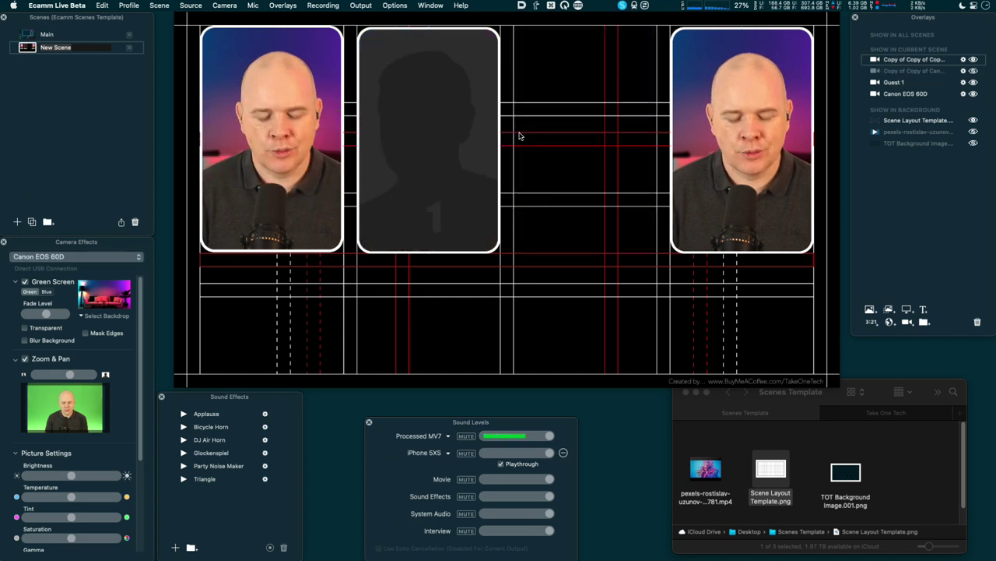
left_click(513, 148)
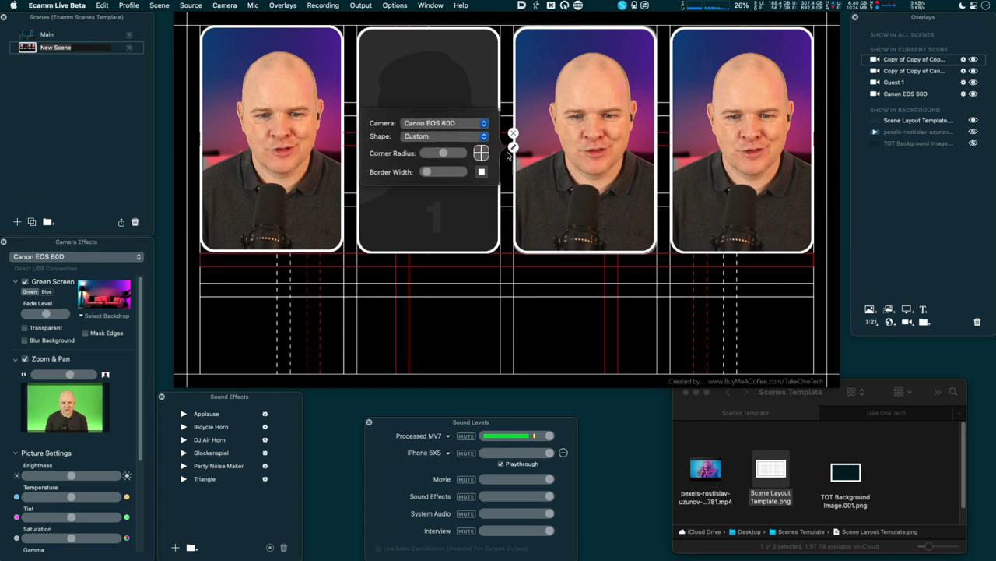
left_click(484, 124)
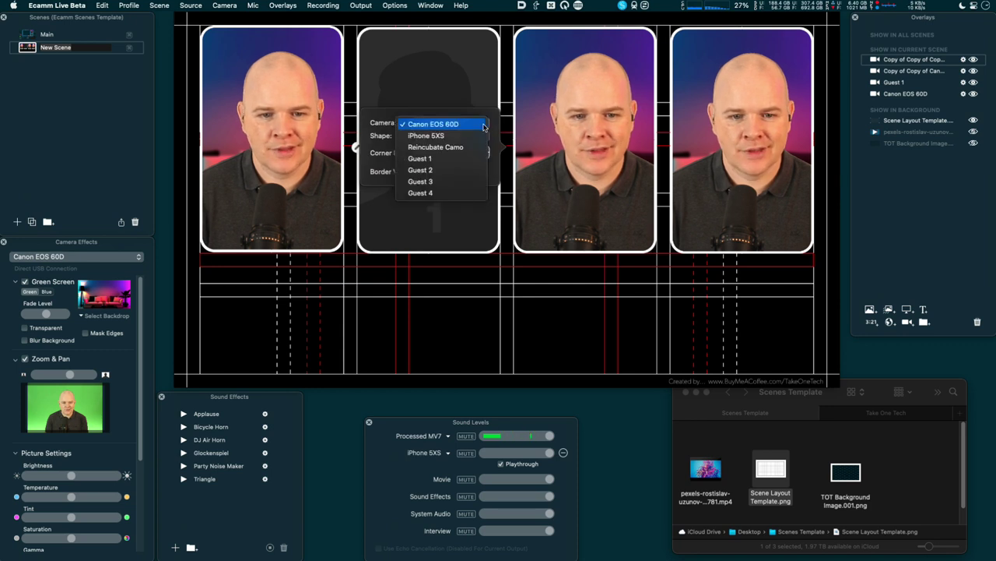
left_click(454, 170)
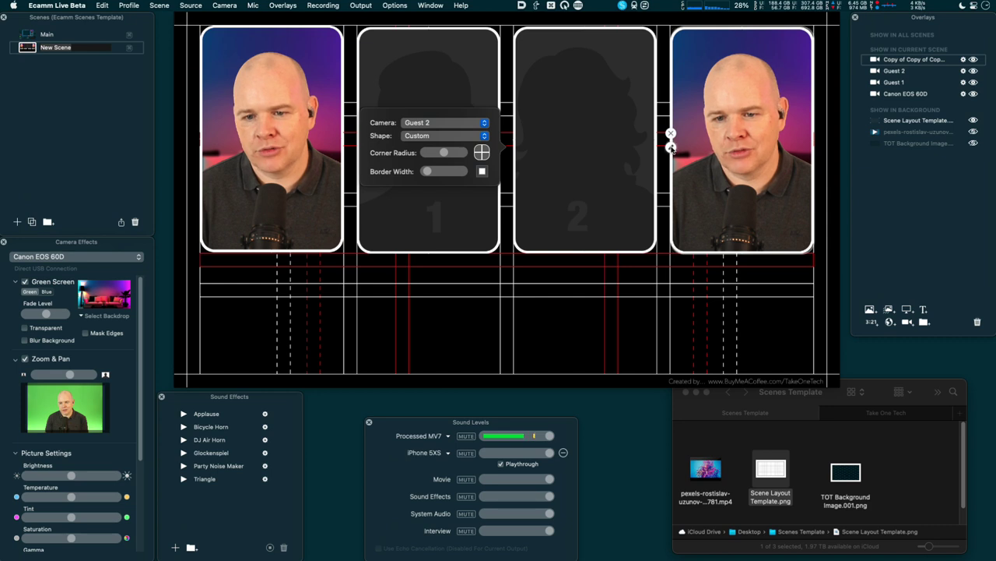
Step: Assign Guest 3 as the camera source of the bordered overlay in the fourth column
left_click(672, 149)
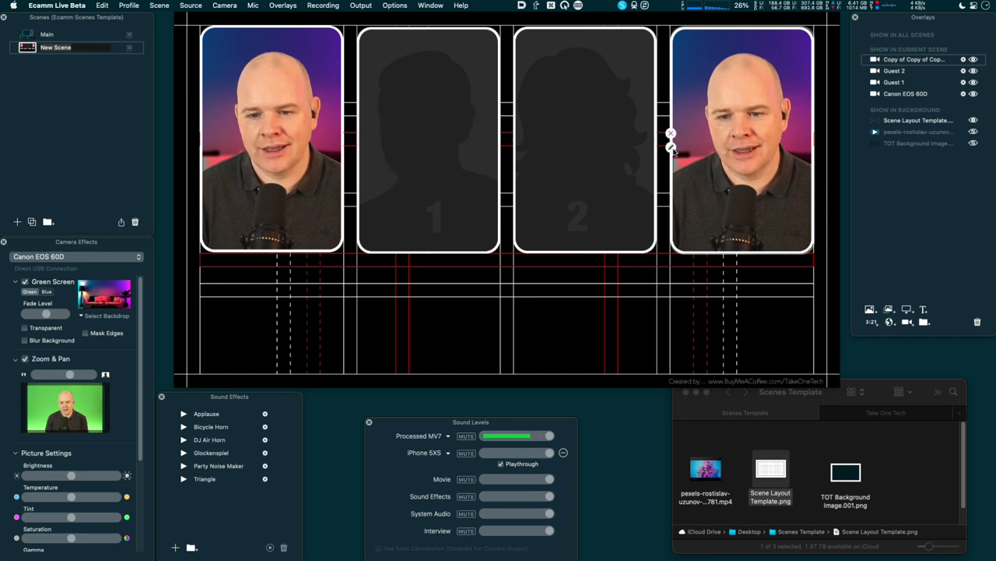
left_click(671, 147)
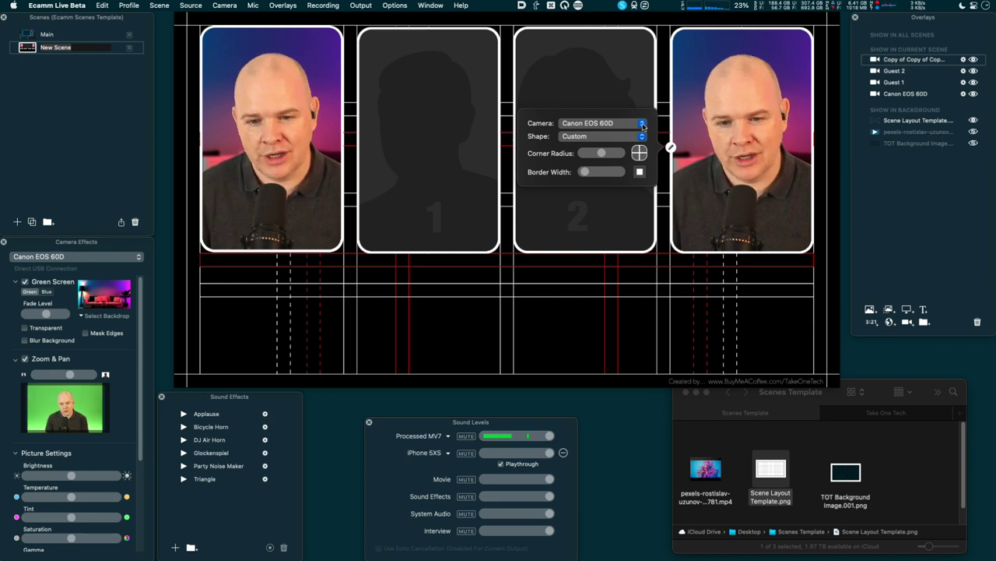
left_click(642, 126)
left_click(600, 122)
left_click(643, 124)
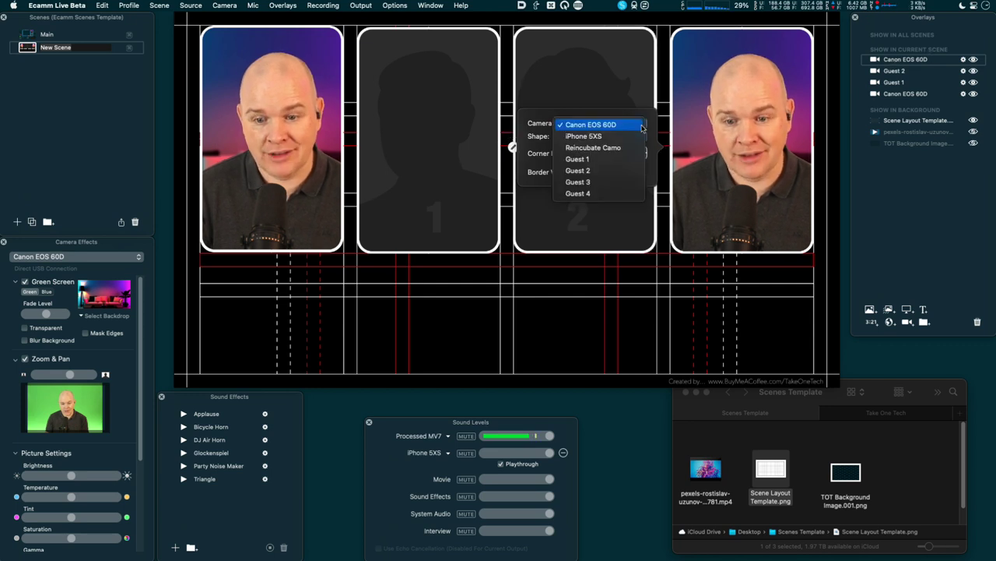
left_click(619, 178)
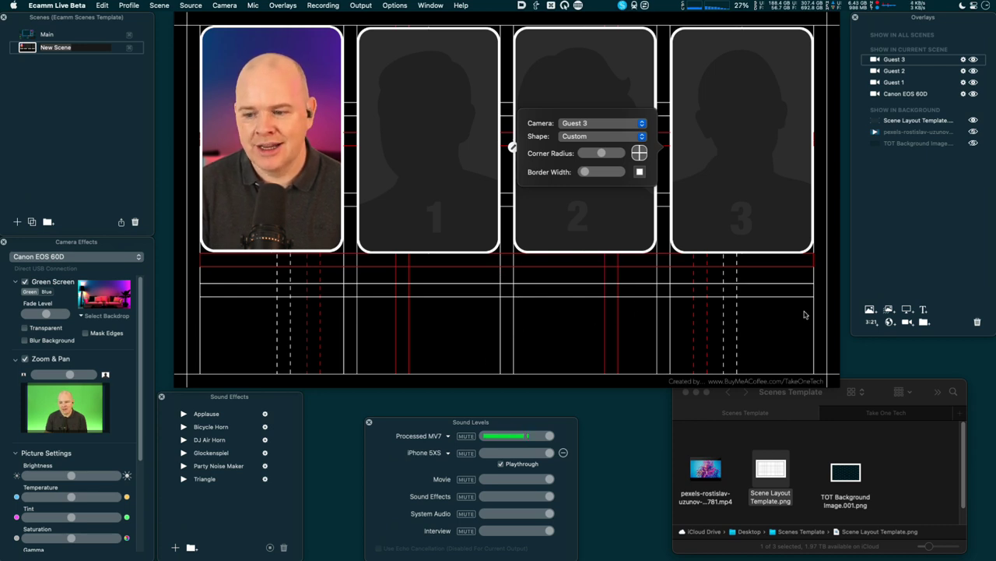
Step: Preview the four-column layout over the pexels background video without the layout template, and show the template again
left_click(973, 121)
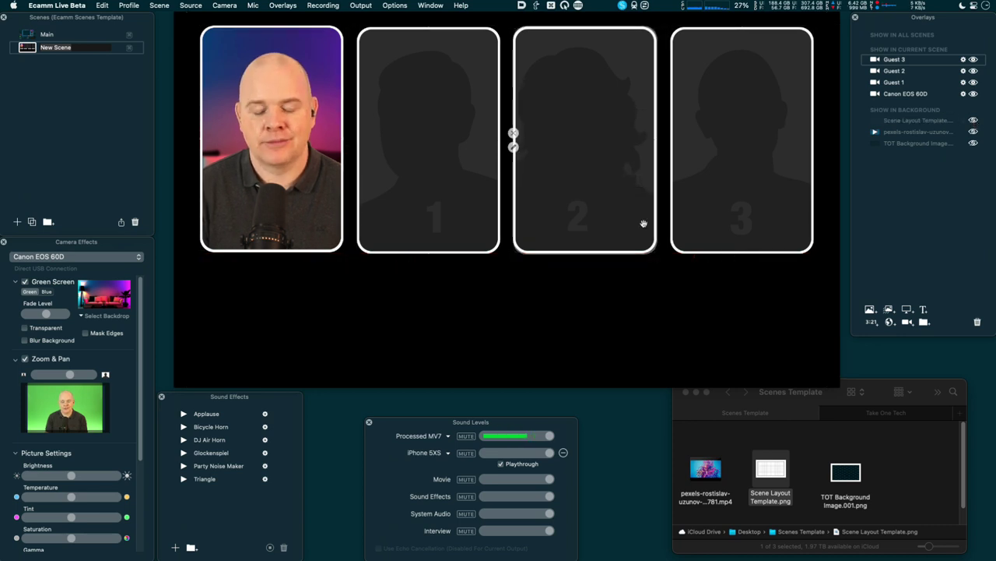
left_click(973, 132)
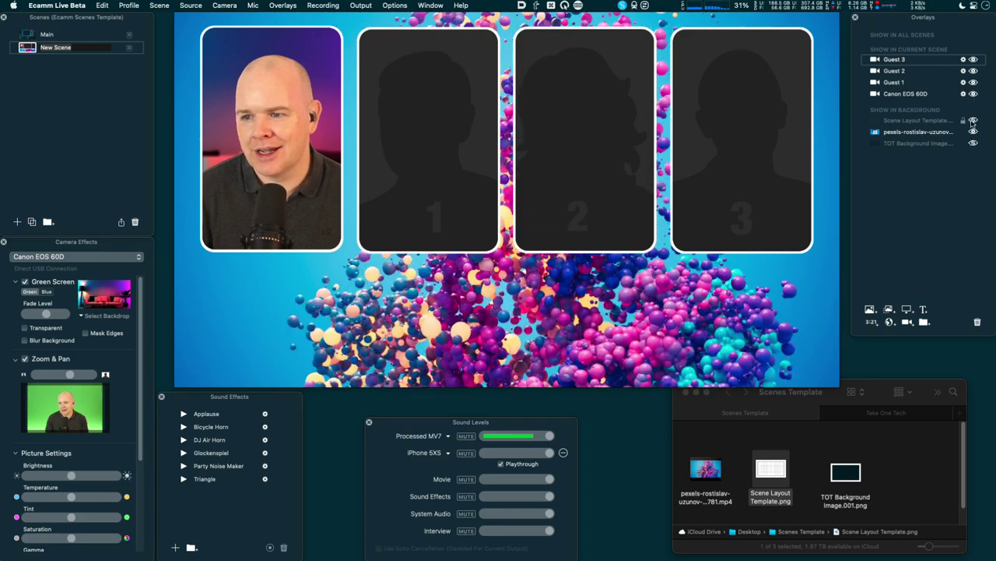
left_click(973, 121)
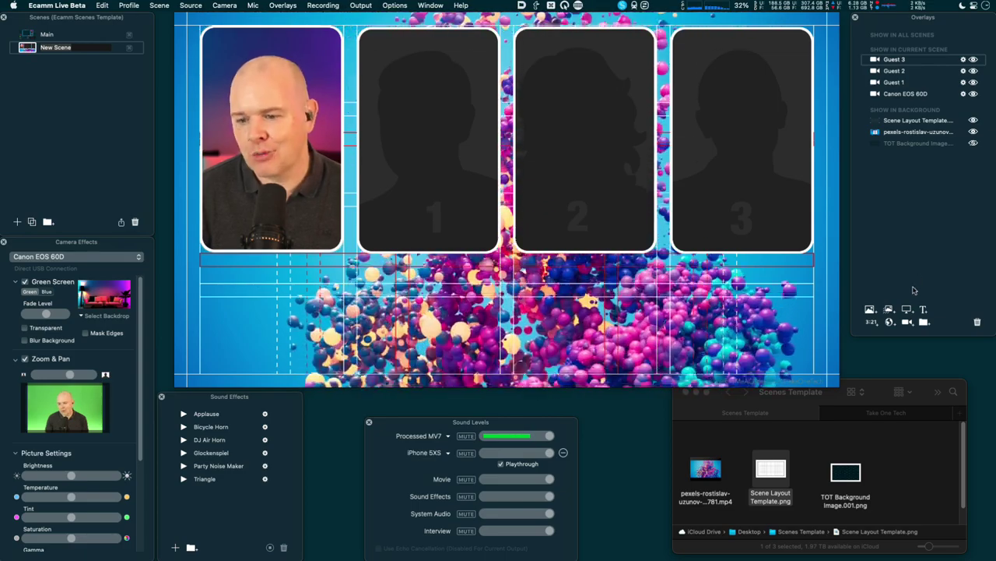
Step: Add a screen share overlay below the first two columns, spanning half the layout width and cropped to the template's lower red line
left_click(907, 309)
left_click_drag(541, 169, 331, 287)
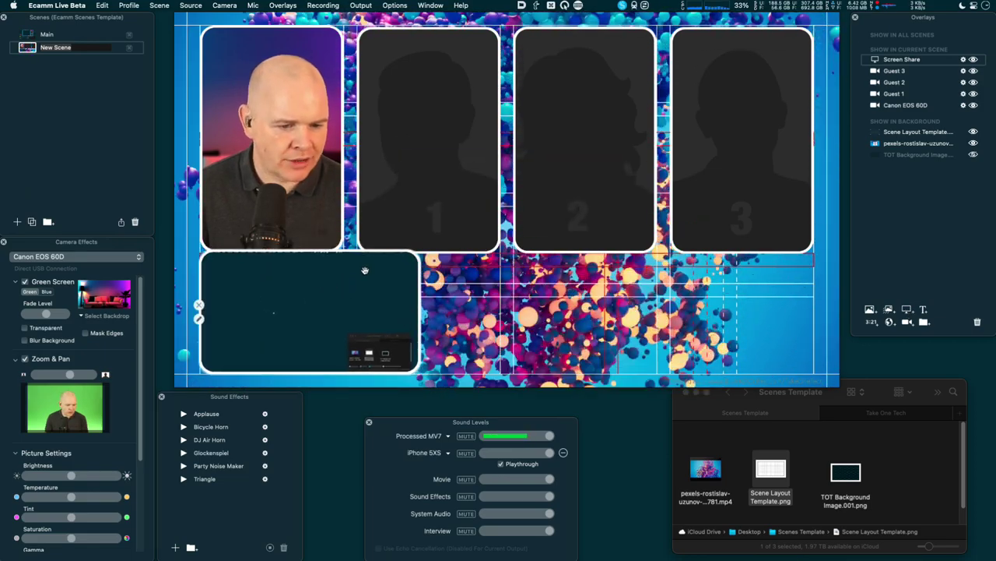
left_click_drag(413, 251, 453, 266)
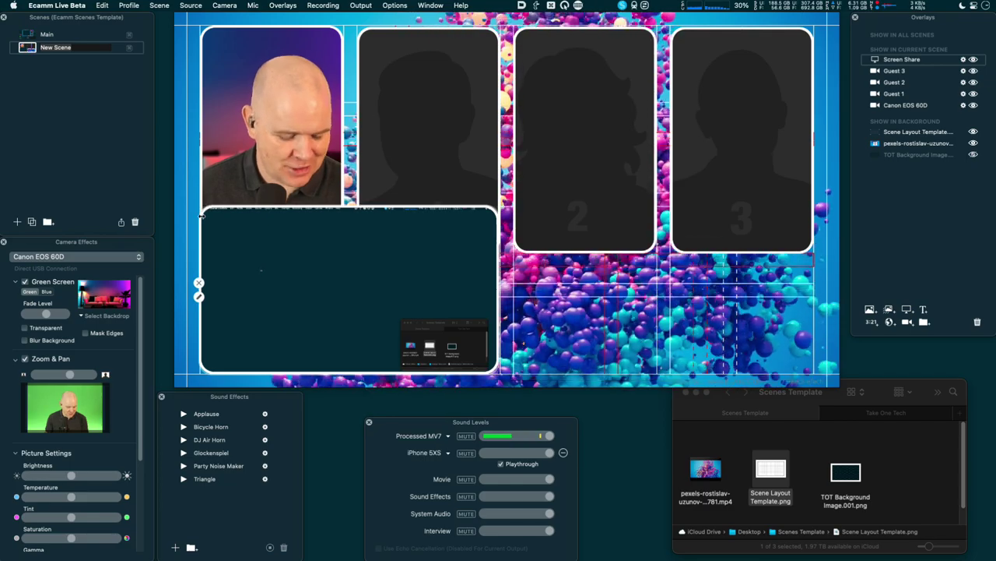
left_click_drag(201, 216, 198, 288)
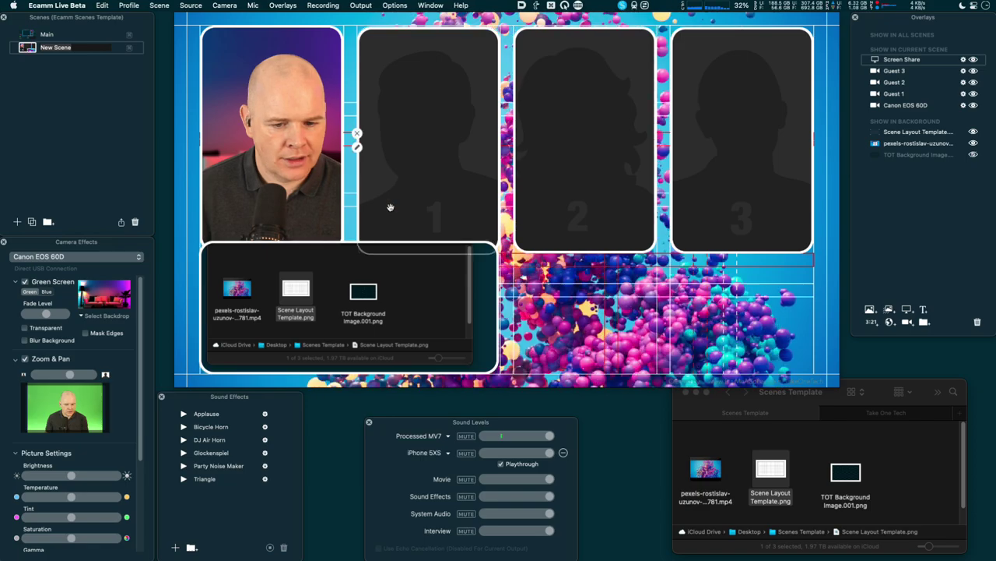
left_click_drag(467, 245, 469, 267)
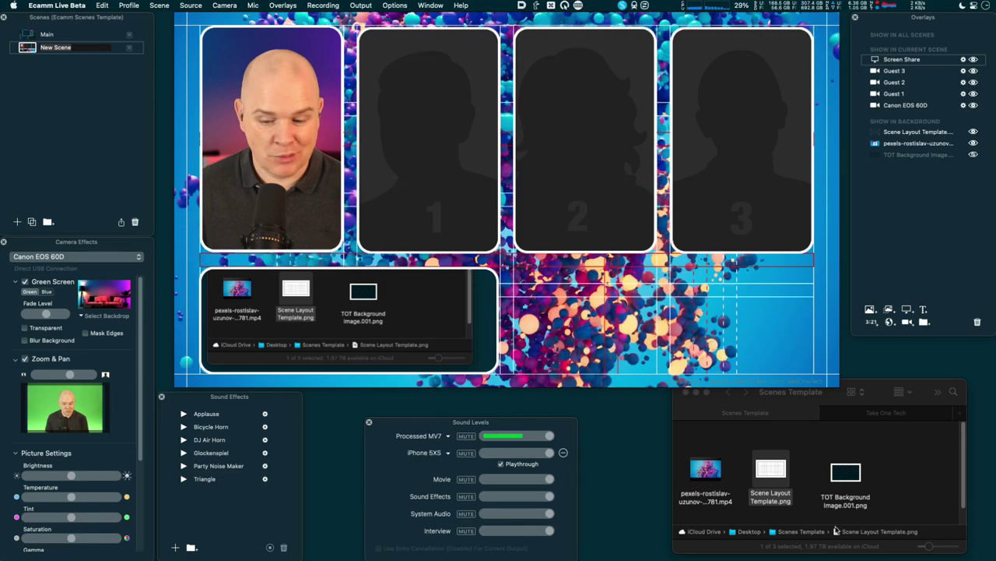
Step: Shift the Scenes Template Finder window to check the cropped screen share, and hide the pexels background video in Ecamm Live
left_click(965, 440)
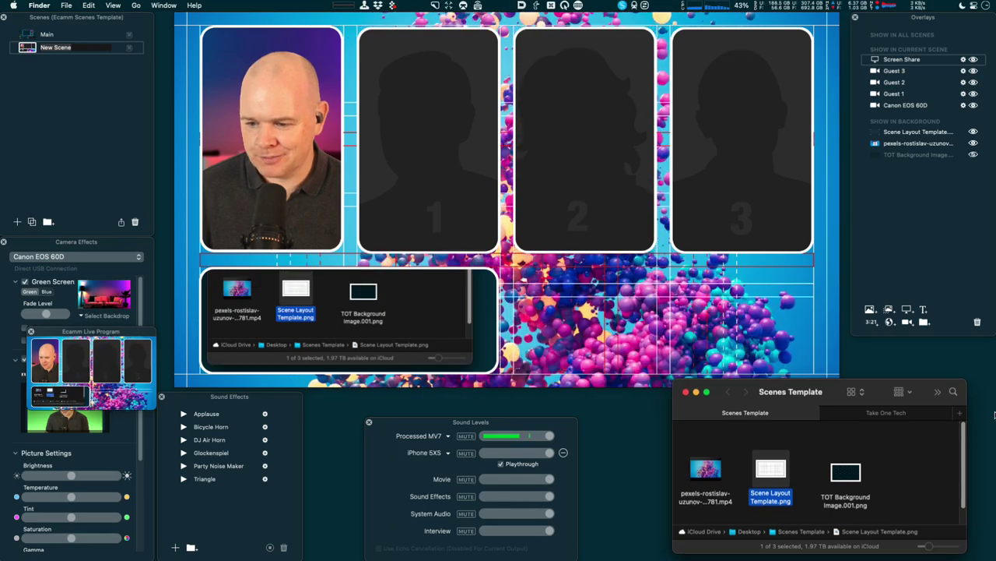
left_click_drag(968, 389, 975, 381)
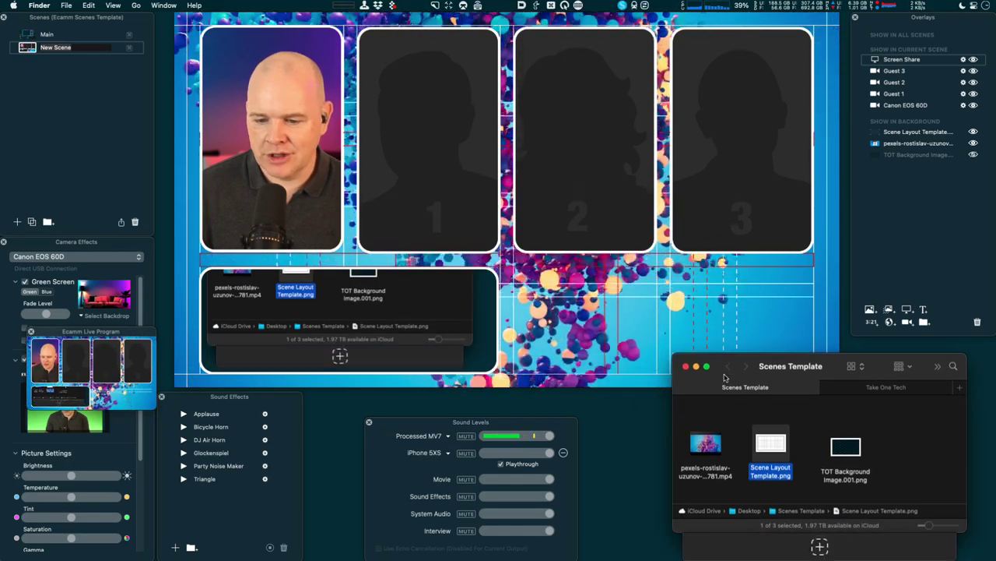
left_click_drag(720, 366, 721, 402)
key("alt+super+p")
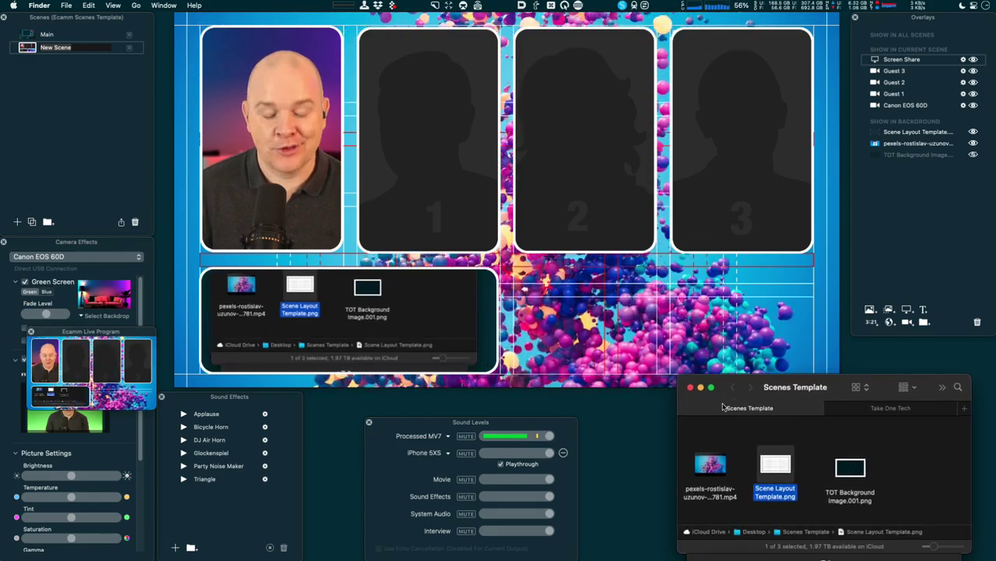
left_click(619, 549)
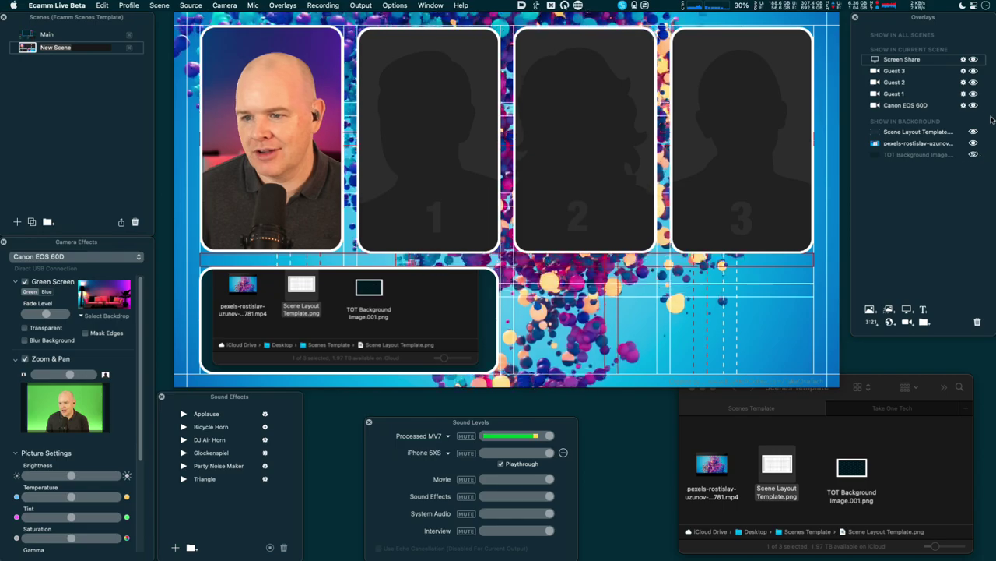
left_click(974, 144)
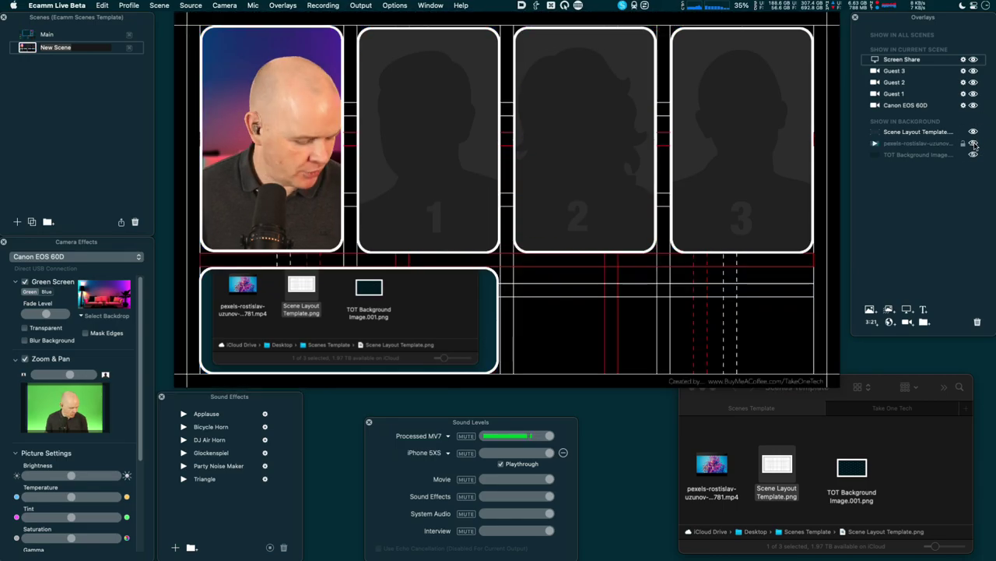
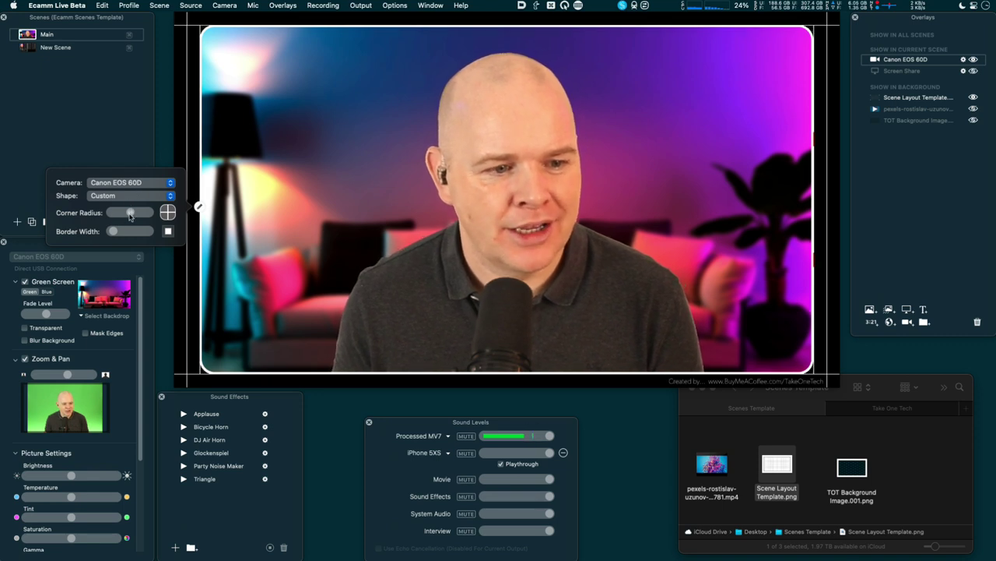
Step: Remove the hidden Screen Share overlay from the Main scene and duplicate that scene under the name Screen Share Left
left_click(929, 77)
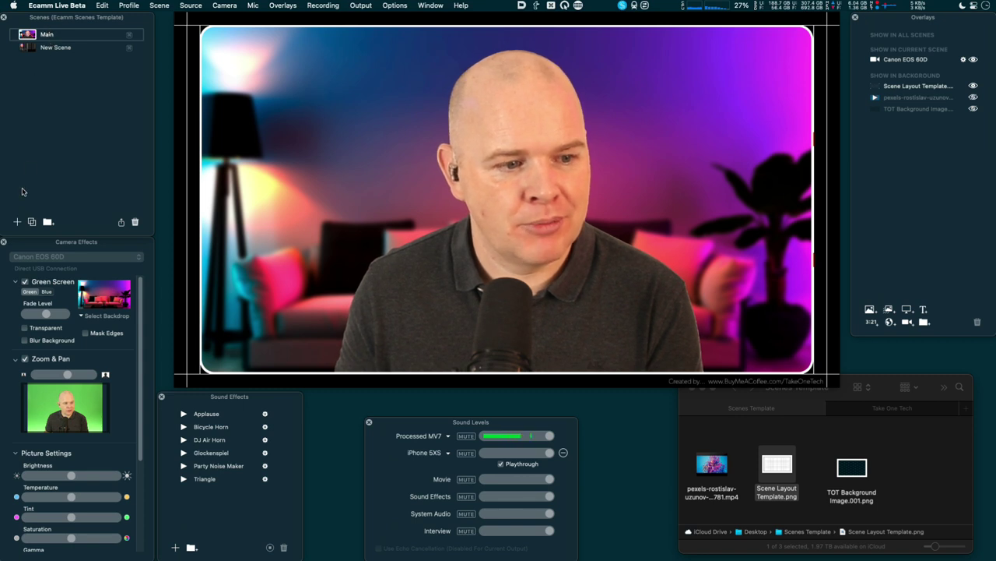
left_click(31, 223)
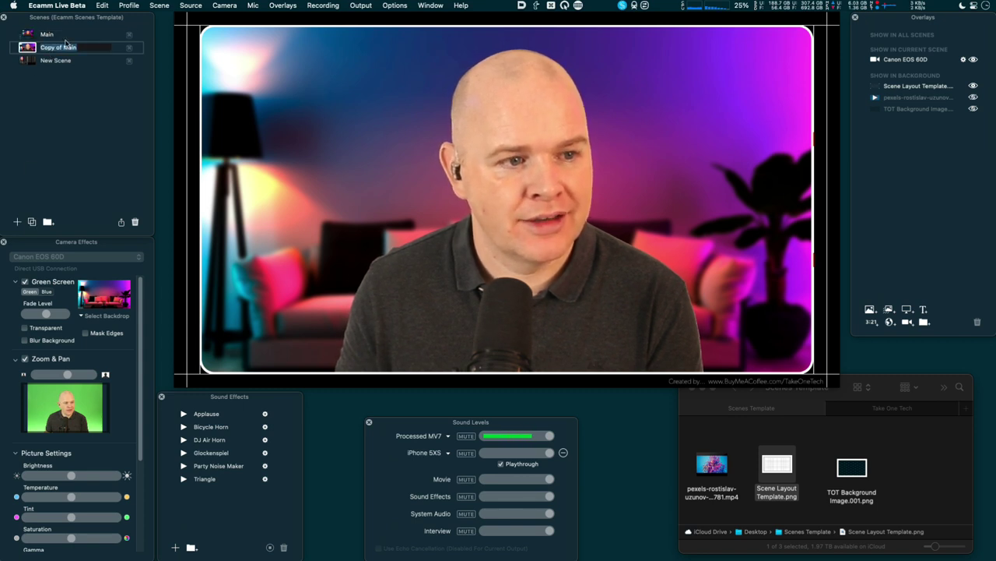
type("S")
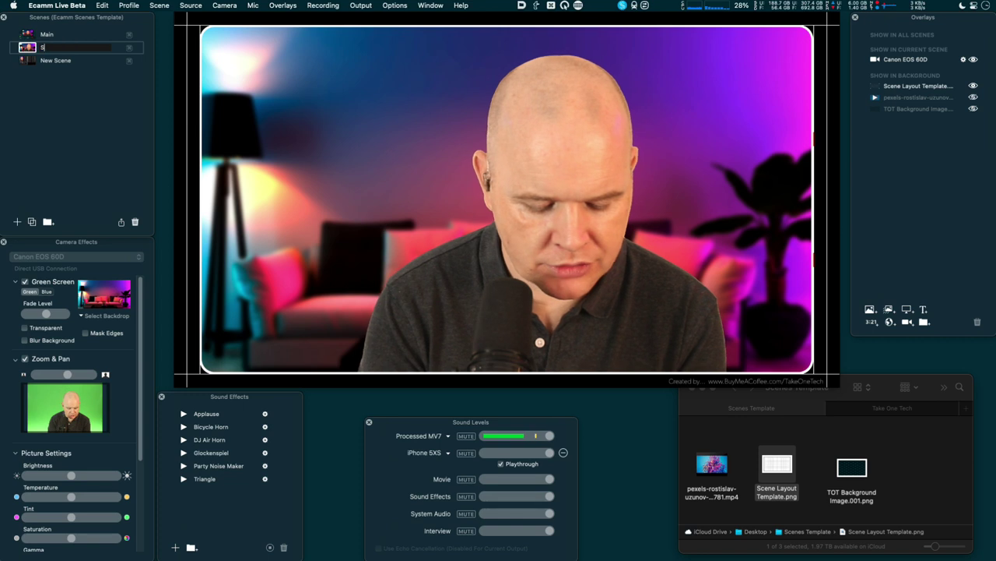
type("creen Share Le")
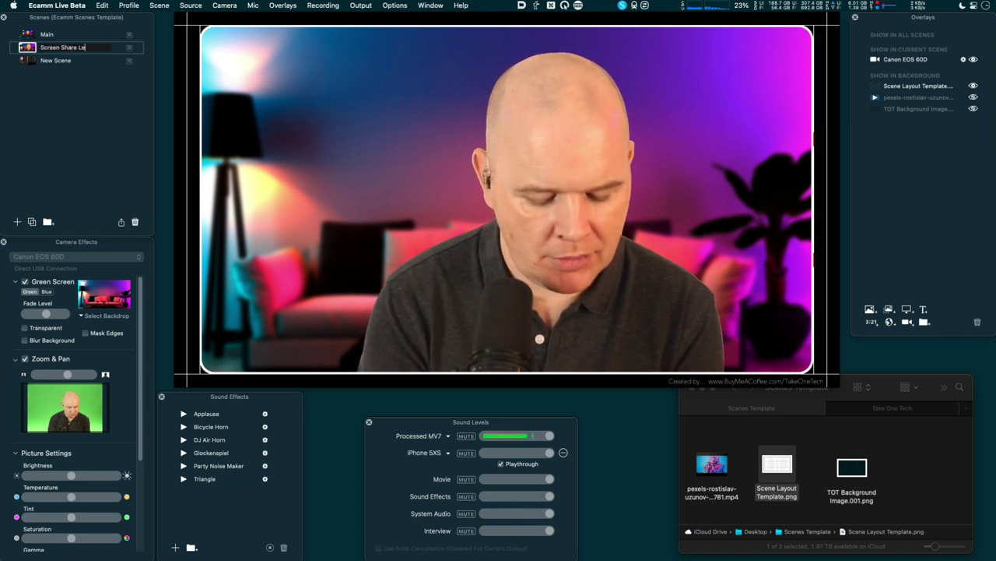
type("ft")
key("Return")
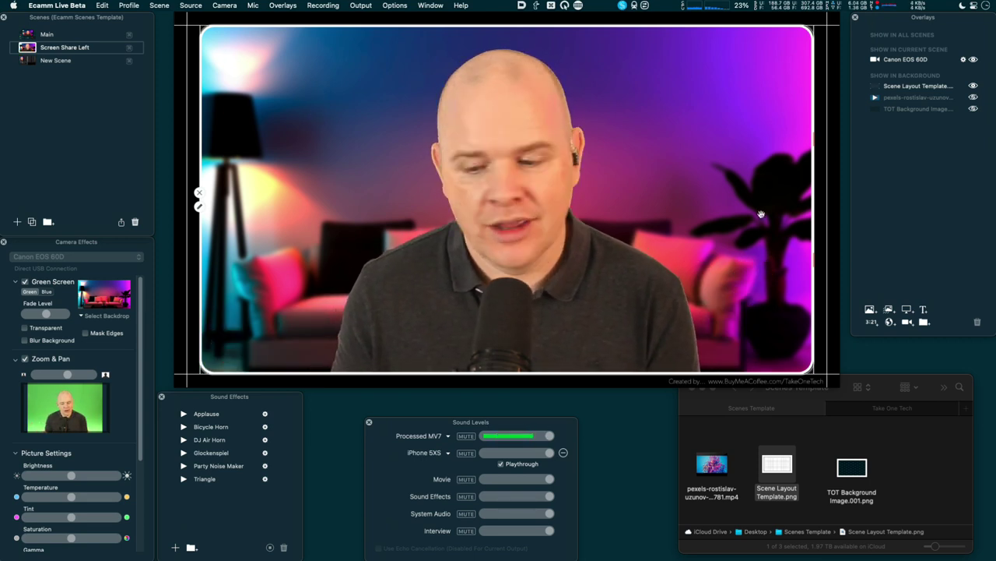
Step: Fit the camera overlay into the upper half of the first quarter column and add a screen share overlay across the other three columns
left_click_drag(813, 373, 334, 187)
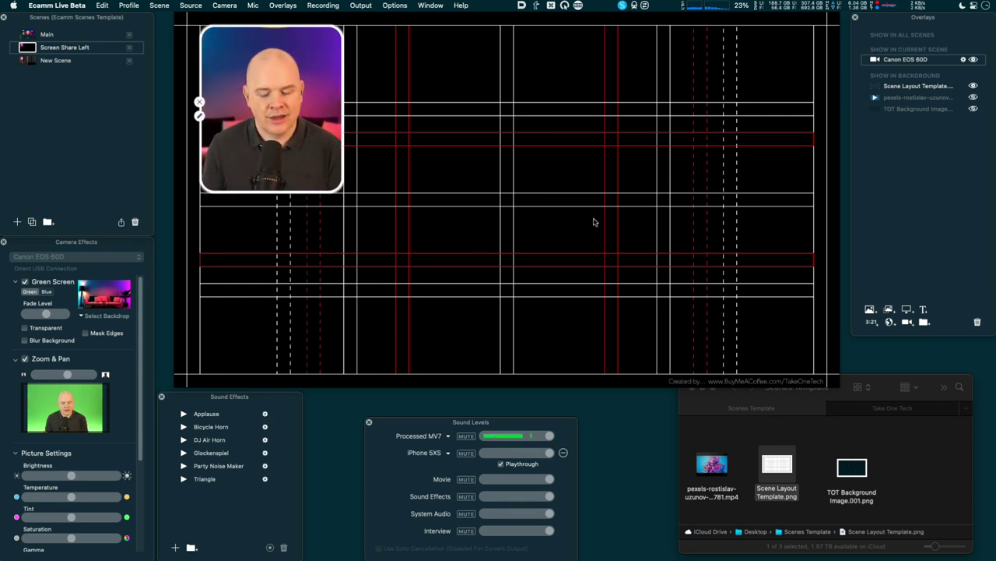
left_click(907, 310)
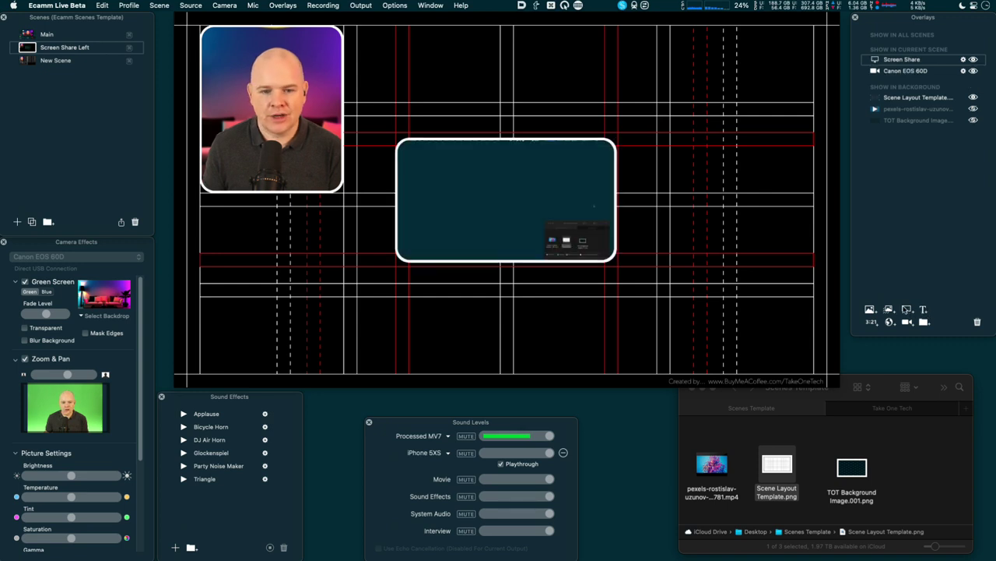
left_click_drag(456, 187, 410, 72)
left_click_drag(568, 144, 807, 303)
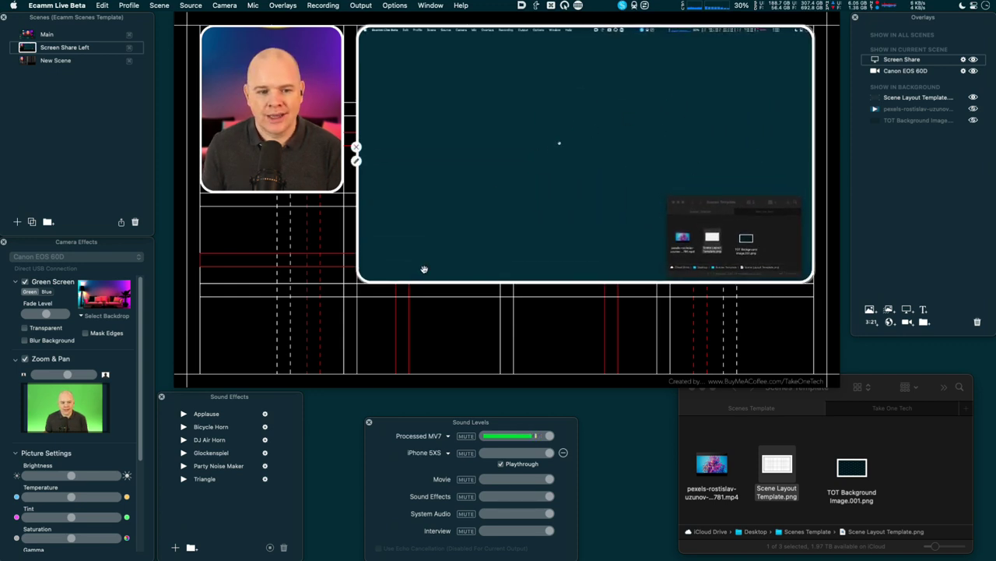
Step: Fine-tune the screen share overlay's size and position to align its edges with the template lines of the last three columns
mouse_move(429, 229)
left_mouse_down()
mouse_move(432, 312)
mouse_move(429, 225)
left_mouse_up()
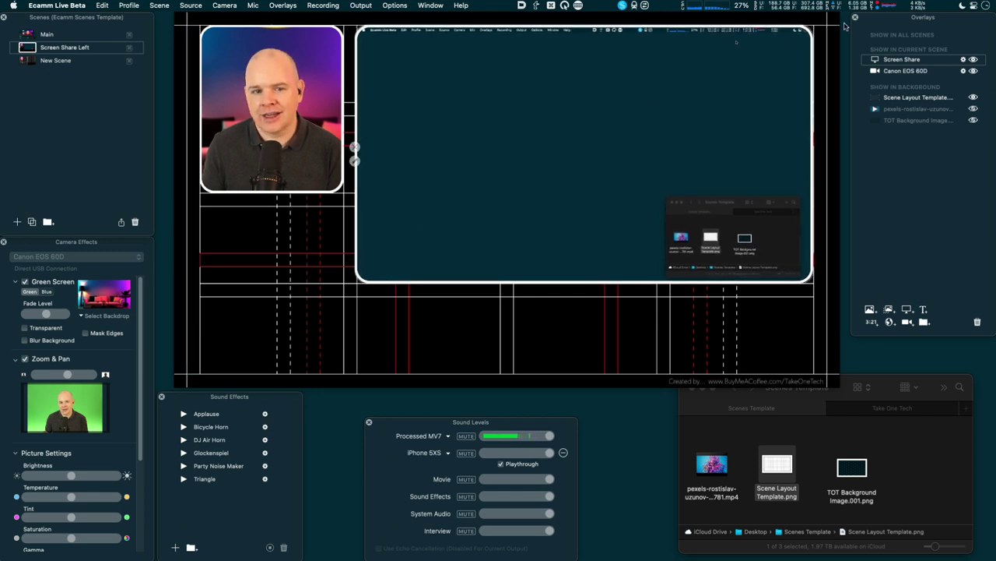
left_click_drag(358, 276, 362, 275)
left_click_drag(446, 146, 447, 146)
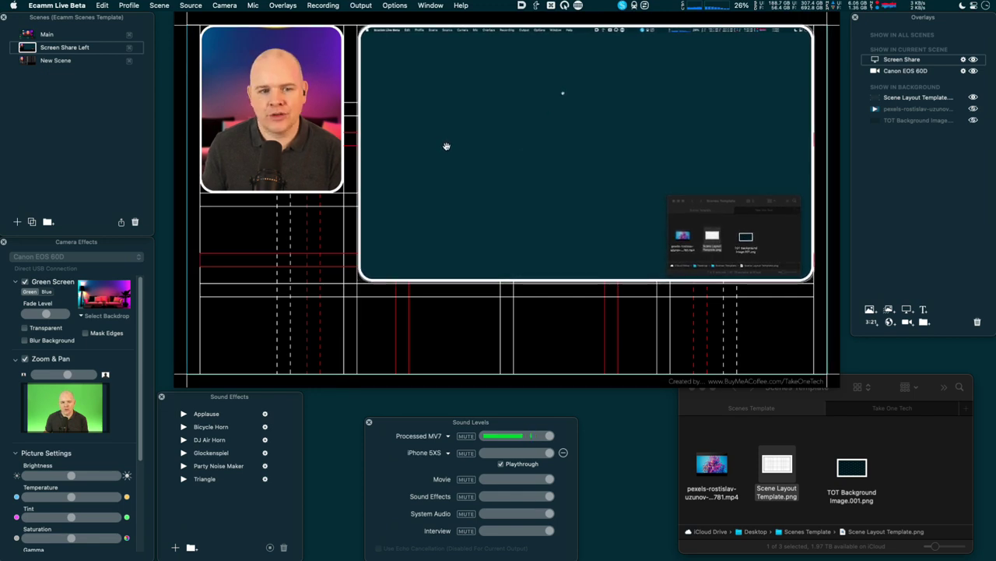
left_click_drag(361, 278, 359, 279)
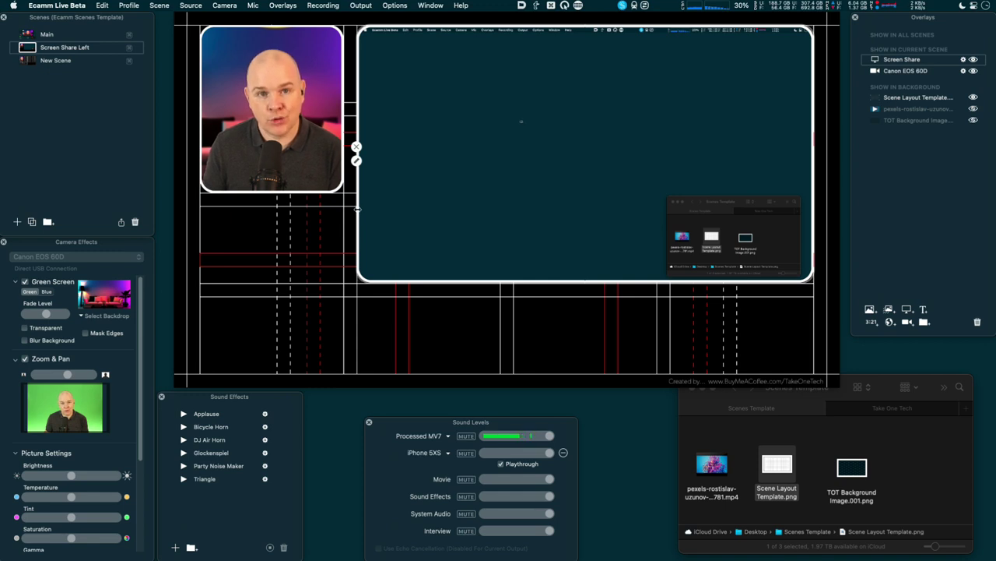
Step: Reposition the Scenes Template Finder window in front, and resize the screen share overlay to fill the last three columns at full height
left_click_drag(358, 208, 485, 214)
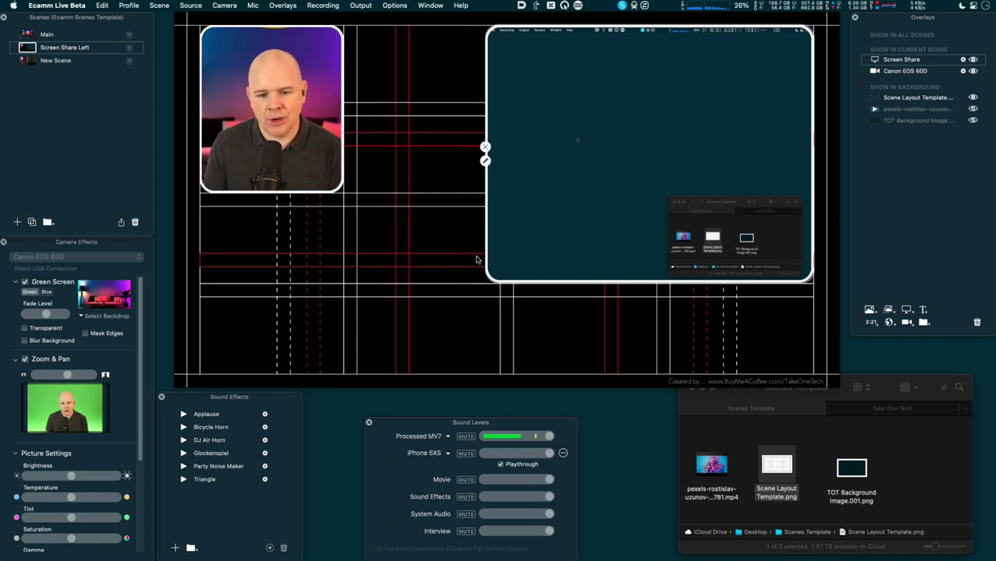
left_click_drag(484, 275, 392, 304)
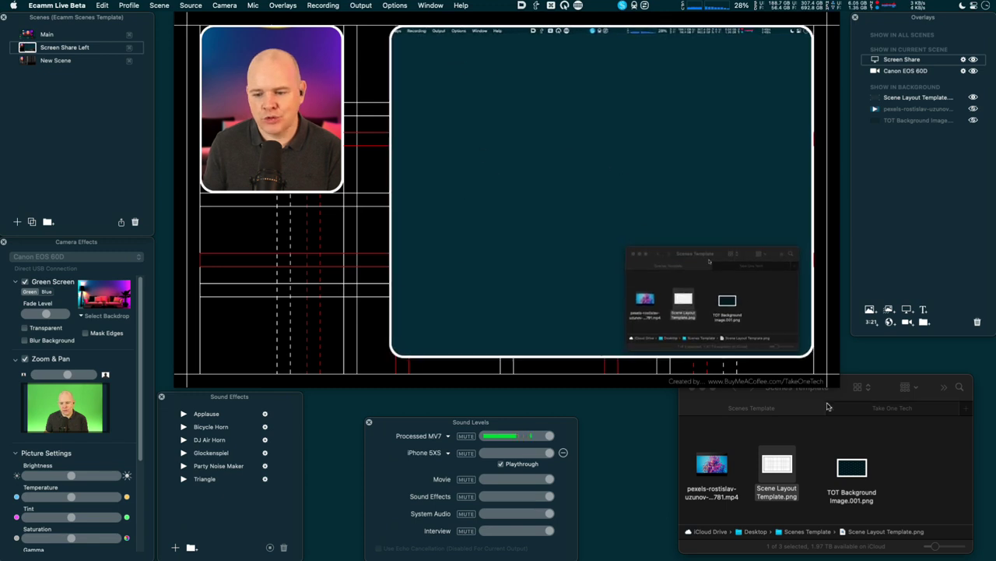
left_click_drag(855, 379, 837, 41)
left_click_drag(394, 354, 520, 291)
mouse_move(444, 552)
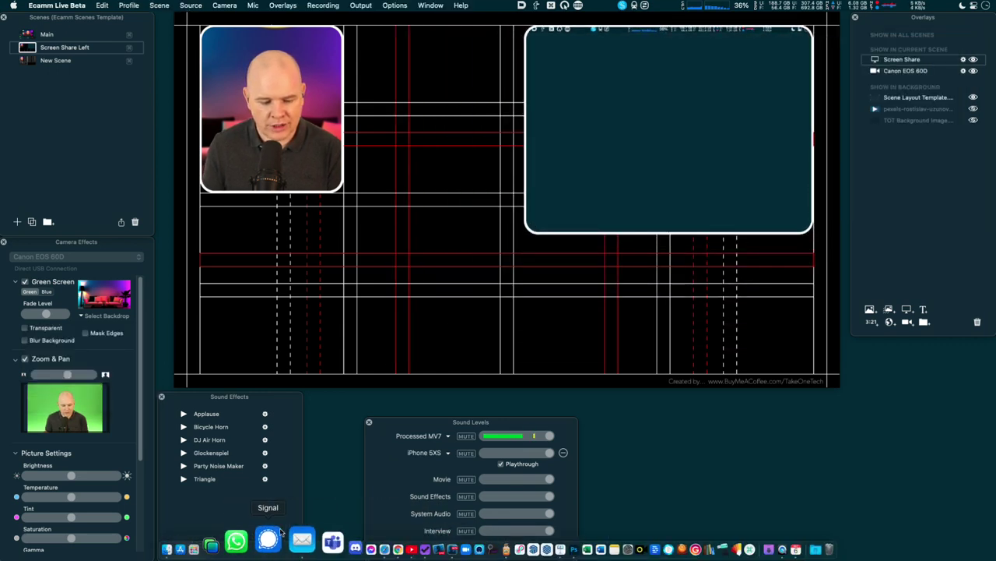
left_click(205, 541)
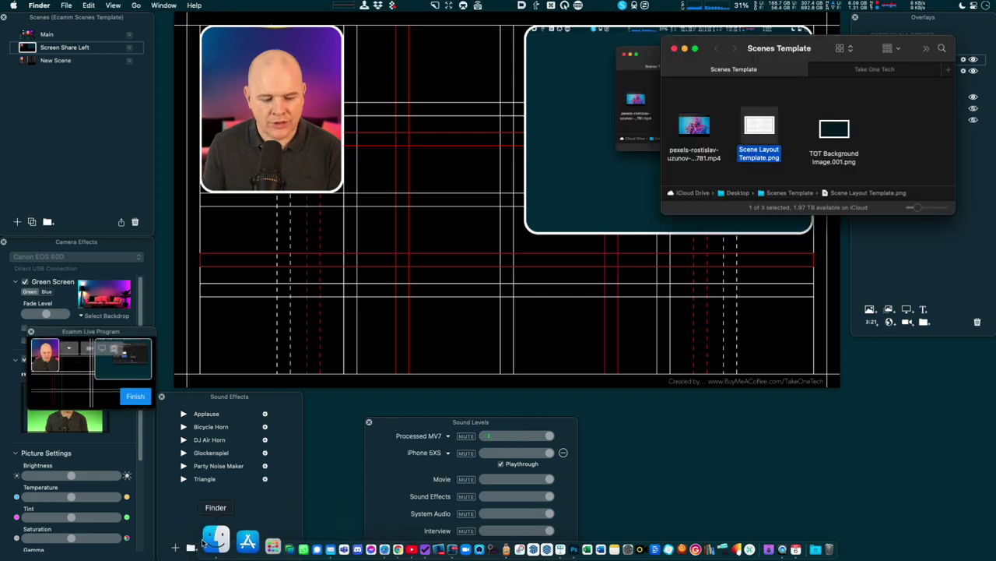
left_click_drag(529, 232, 392, 369)
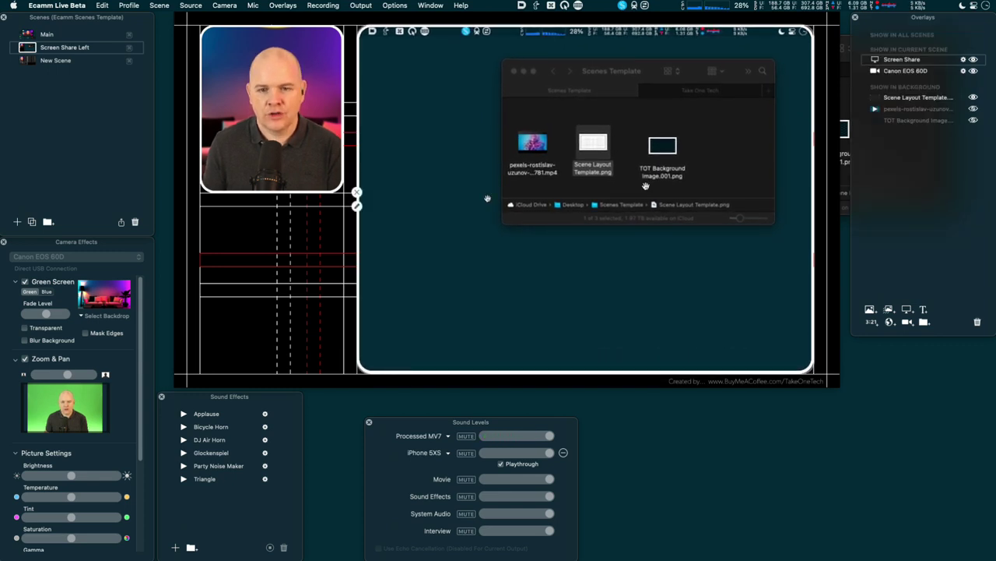
Step: Duplicate the scene as Screen Share Right, with the screen share across the first three columns and the camera atop the fourth
left_click(32, 222)
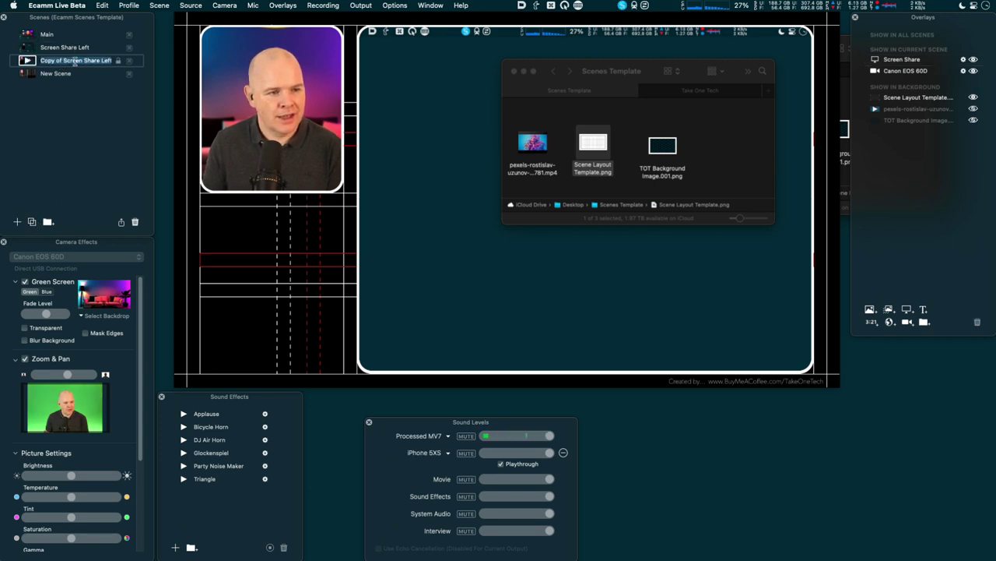
type("S")
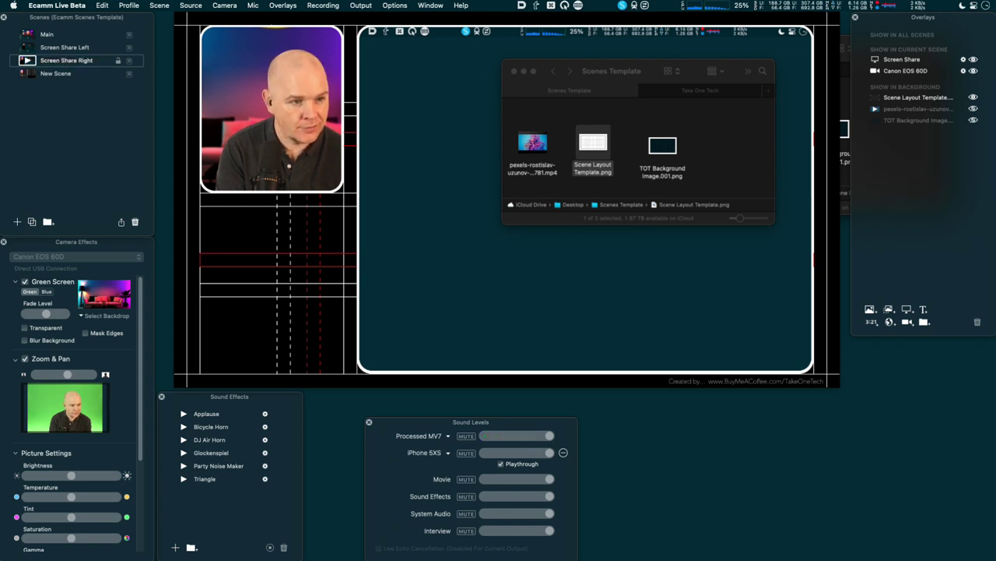
left_click_drag(270, 86, 732, 128)
left_click_drag(469, 105, 278, 83)
left_click_drag(656, 105, 787, 60)
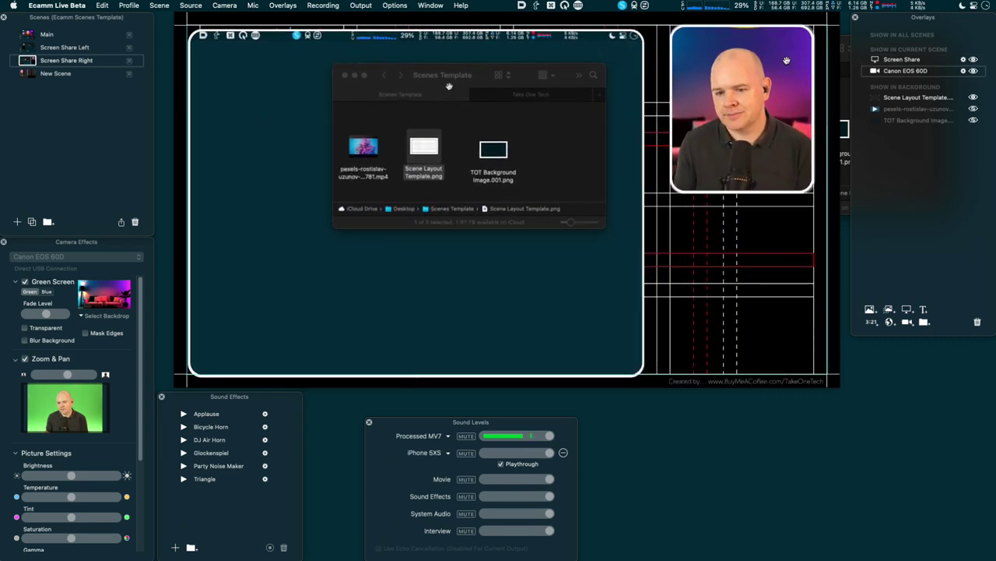
left_click_drag(280, 111, 303, 105)
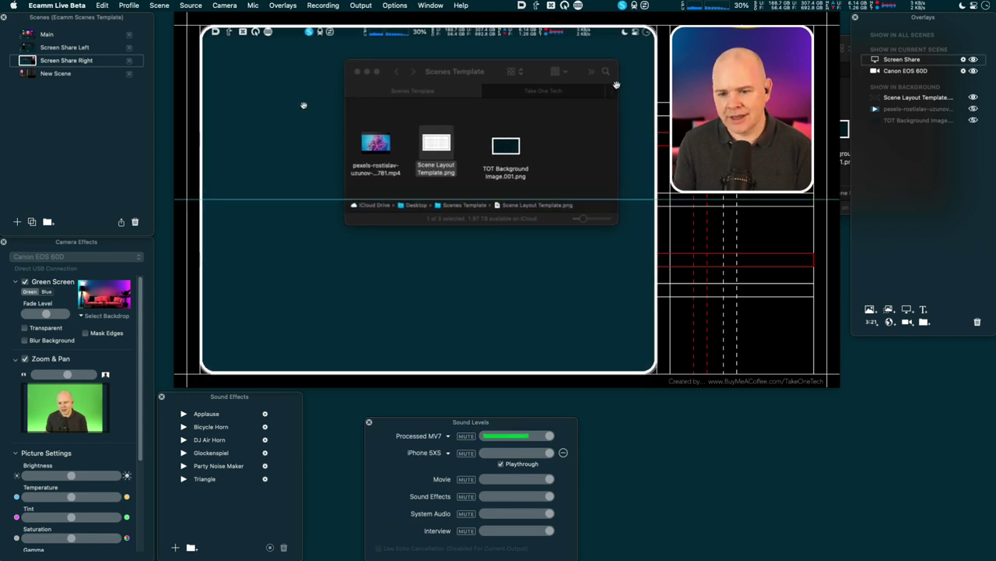
left_click(770, 169)
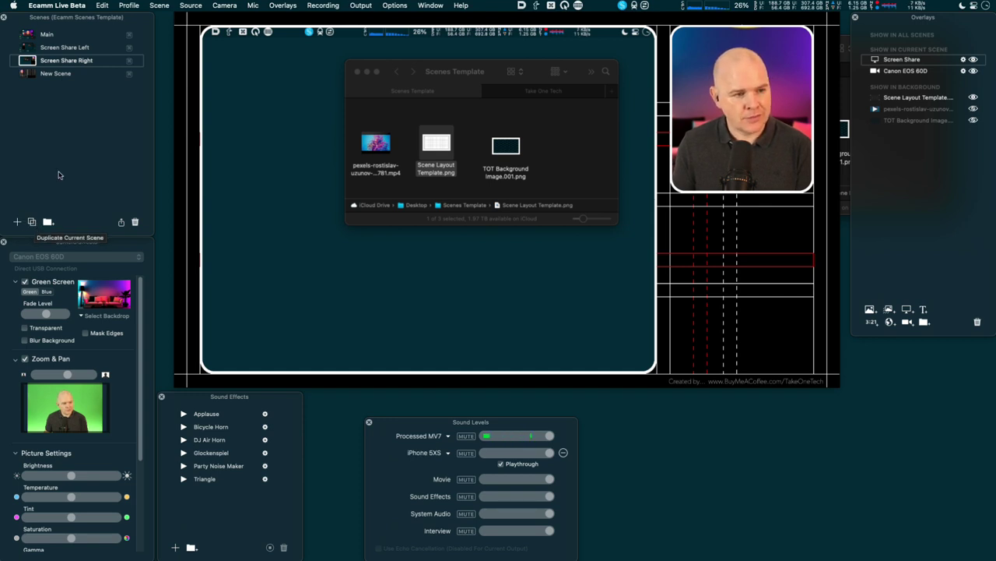
Step: Delete the Screen Share overlay from New Scene and rename that scene 4 Up
left_click(41, 75)
left_click(25, 74)
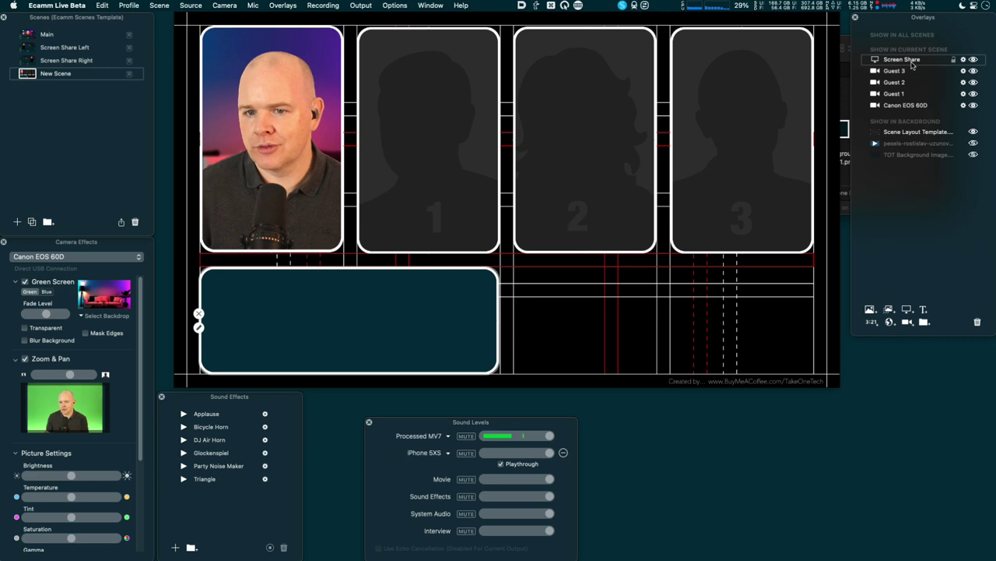
key("BackSpace")
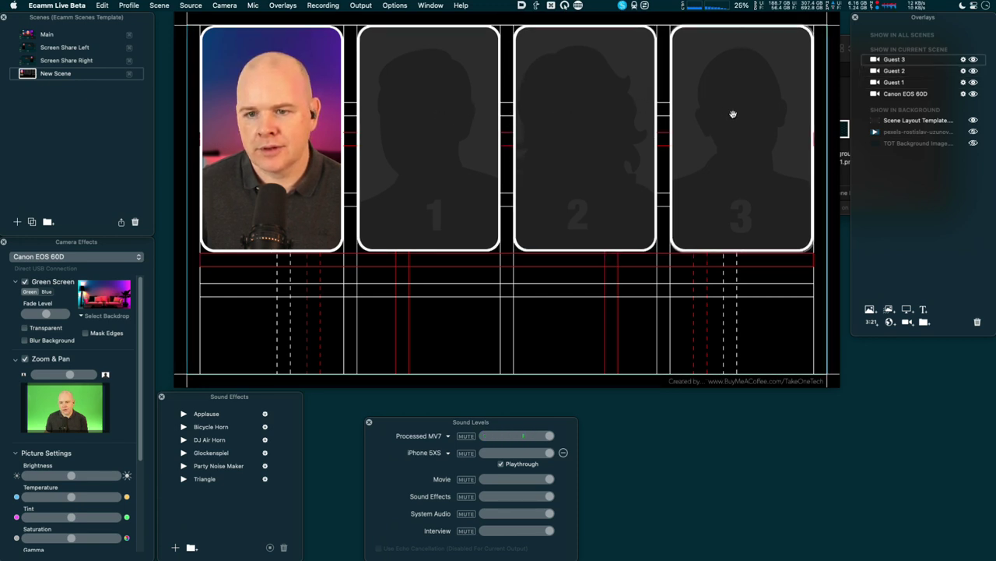
double_click(56, 75)
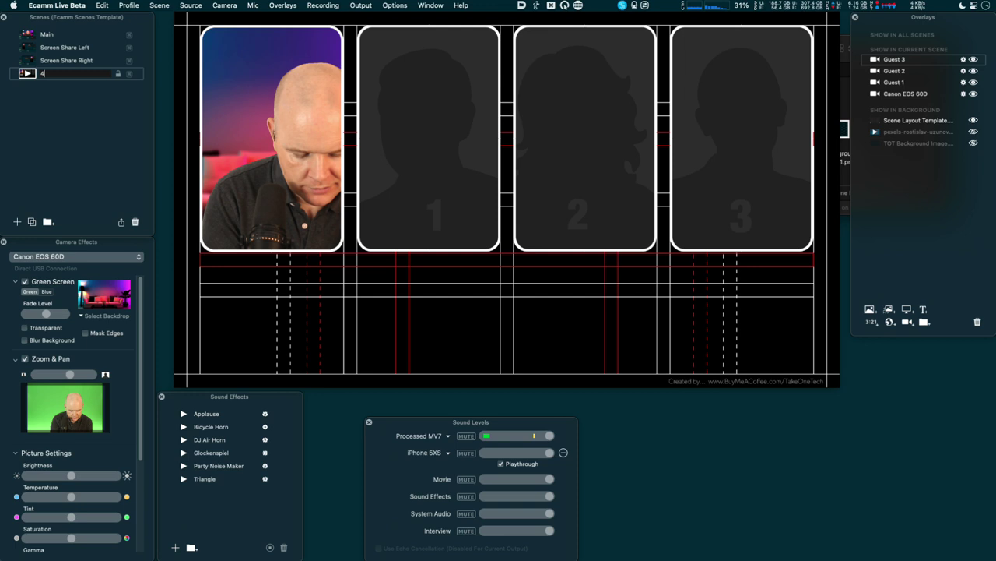
key("Return")
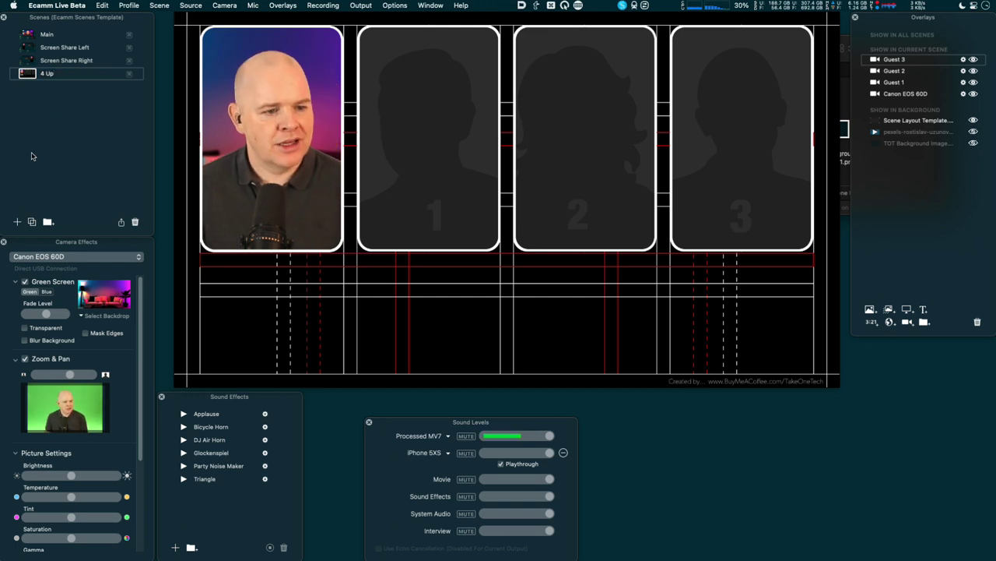
Step: Duplicate the 4 Up scene under the name 3Up and remove the Guest 3 overlay from the copy
left_click(32, 223)
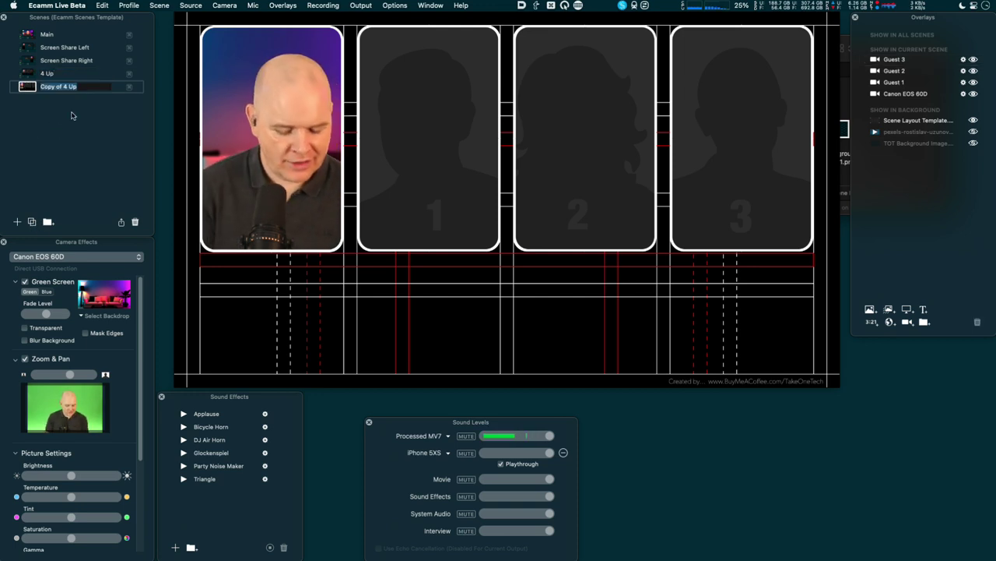
type("3")
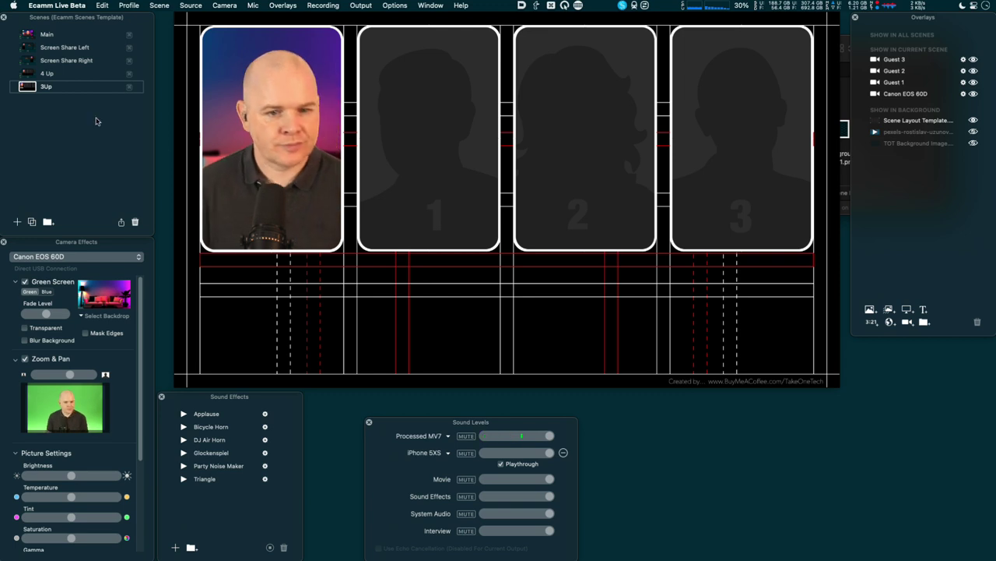
mouse_move(481, 172)
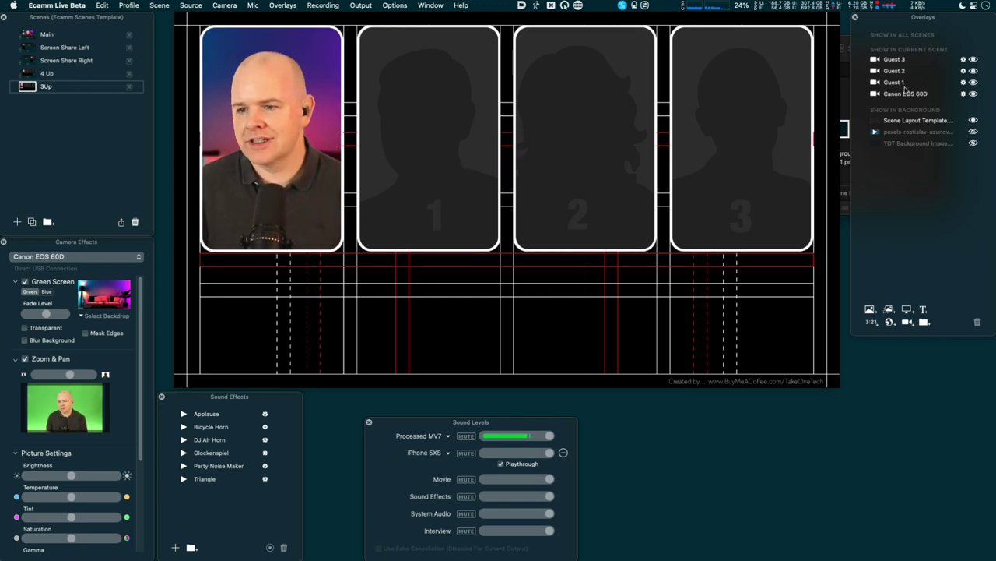
key("Delete")
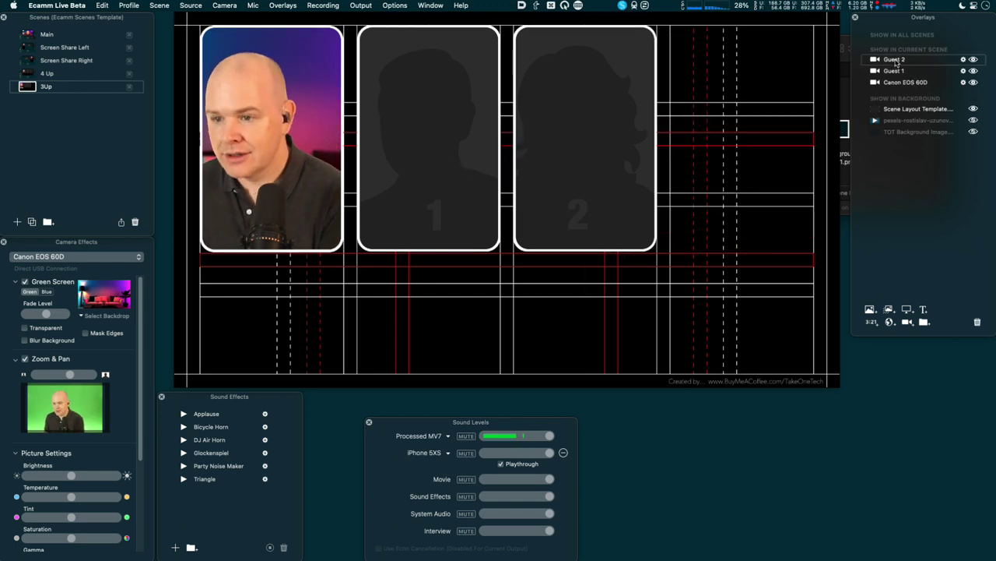
Step: Reposition and widen the Guest 2, Guest 1 and camera overlays so each fills one of the template's three equal columns
left_click_drag(563, 133, 621, 254)
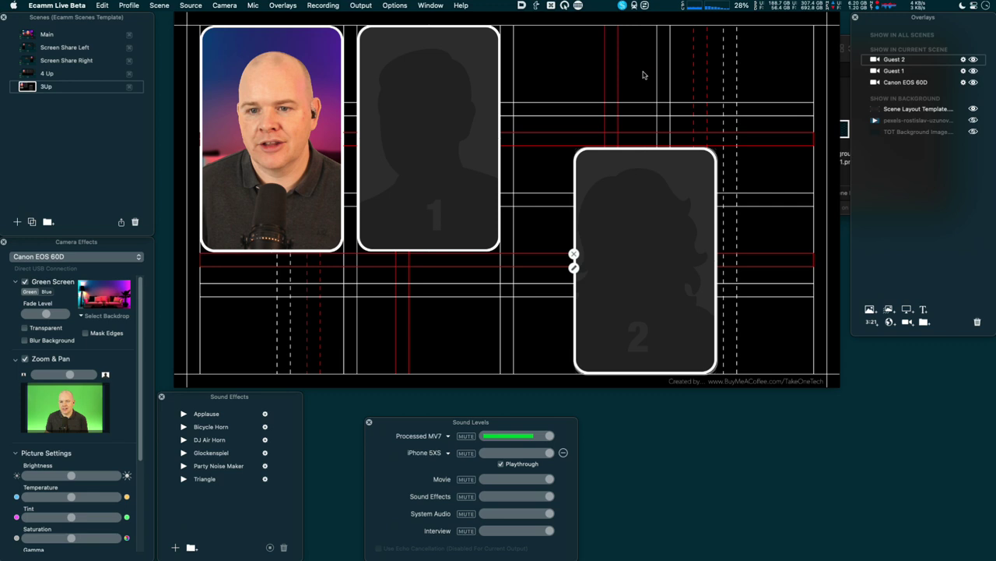
left_click_drag(645, 218, 686, 107)
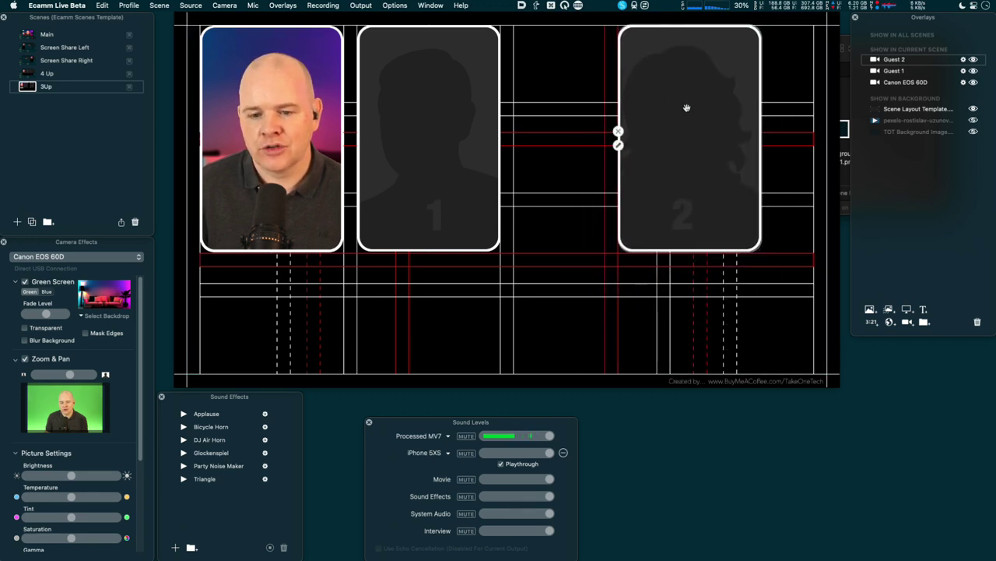
left_click_drag(754, 248, 809, 250)
left_click_drag(429, 180, 480, 180)
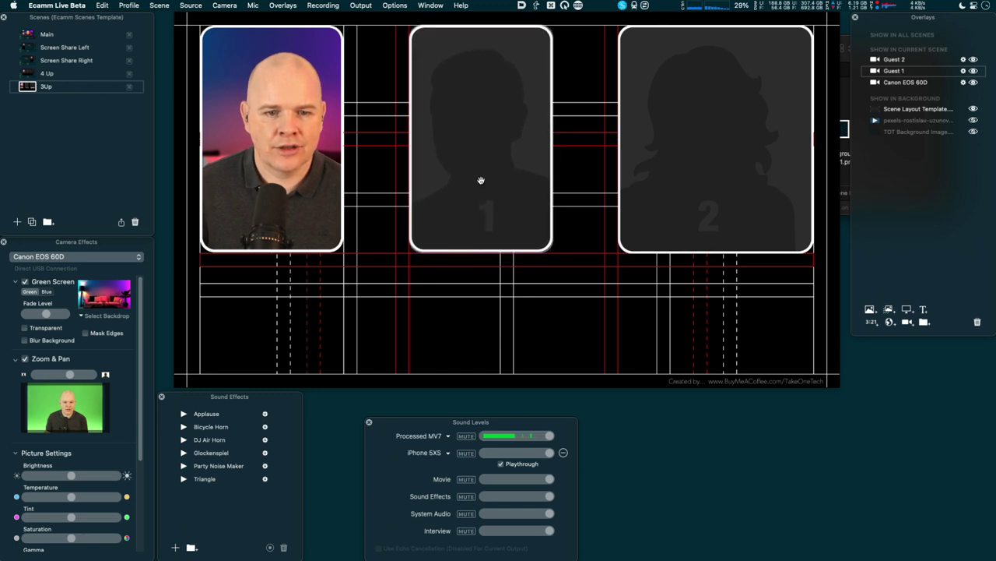
left_click_drag(545, 243, 598, 246)
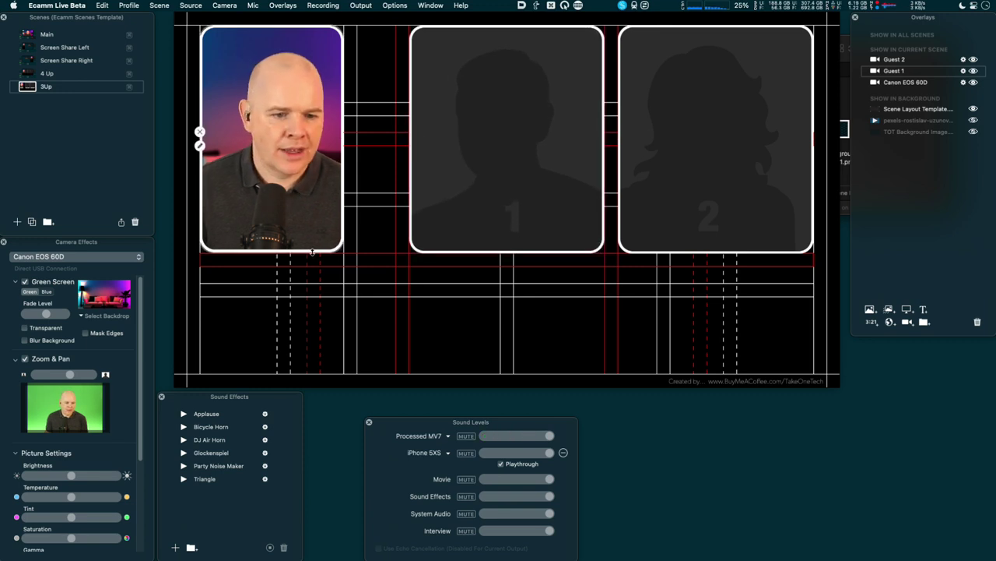
left_click_drag(338, 248, 389, 246)
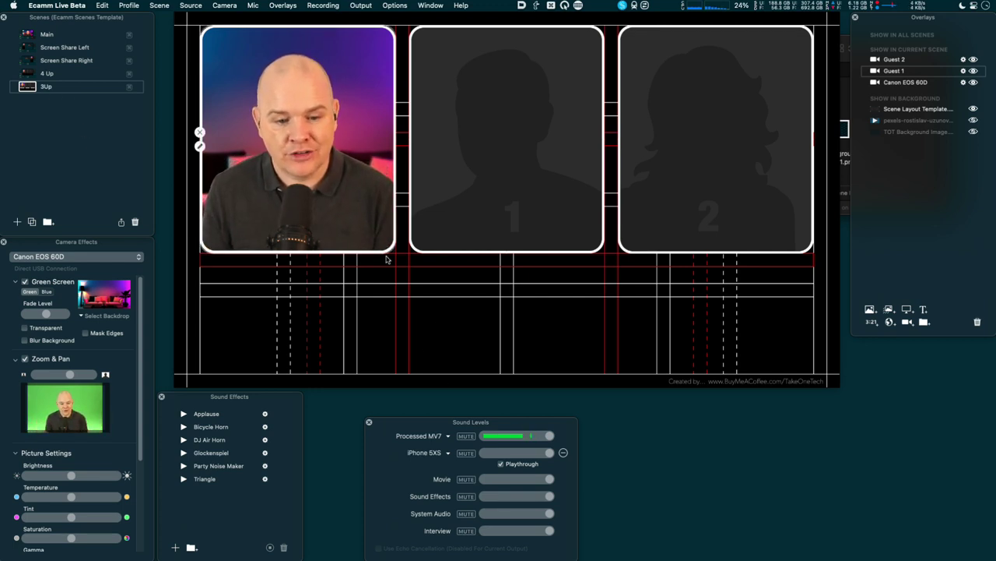
Step: Extend the camera, Guest 1 and Guest 2 overlays down to the template's three-quarter height line
left_click_drag(389, 249, 388, 279)
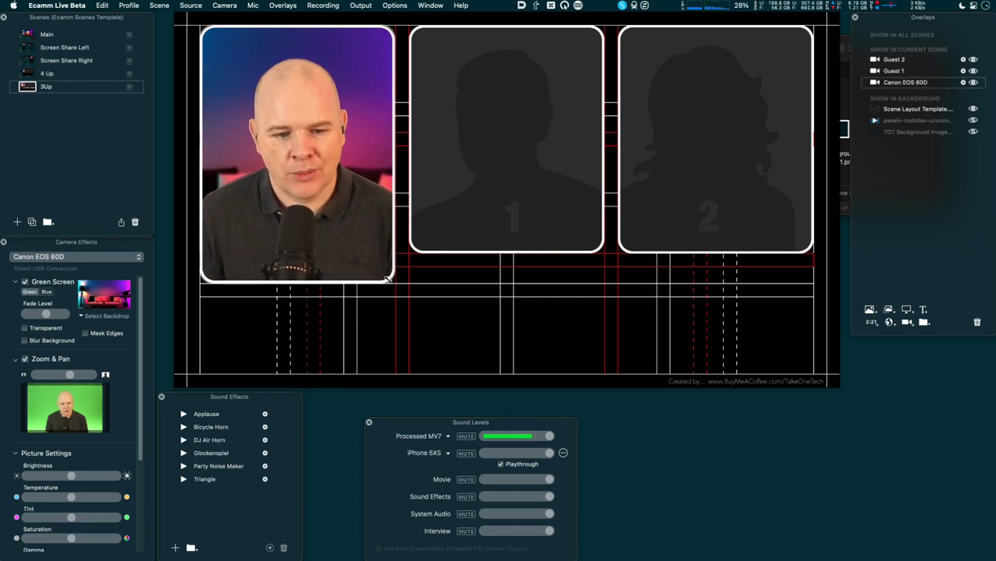
left_click_drag(424, 257, 418, 282)
mouse_move(619, 248)
left_click_drag(624, 245, 624, 274)
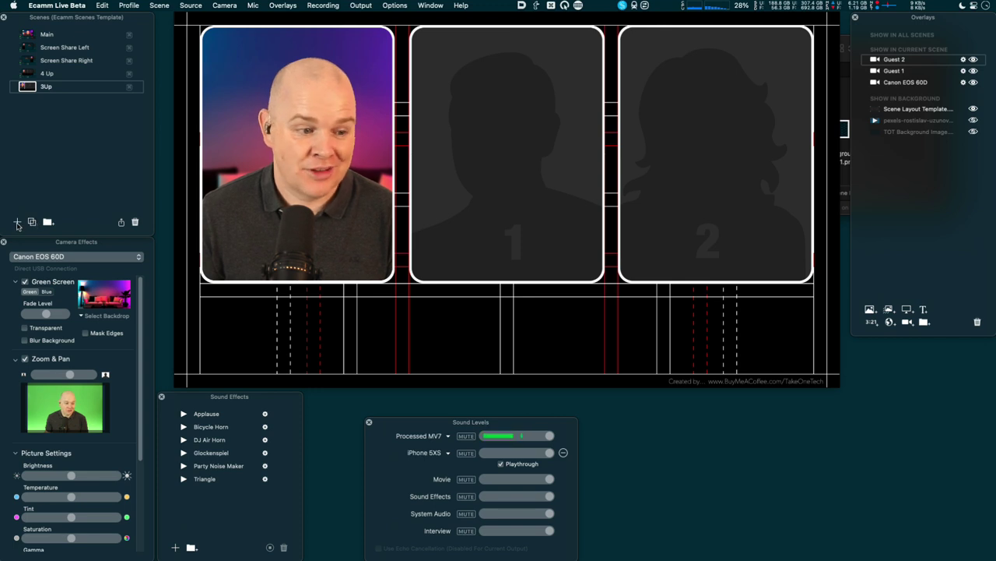
Step: Duplicate the 3Up scene under the name 2 Up and delete its Guest 2 overlay
left_click(32, 222)
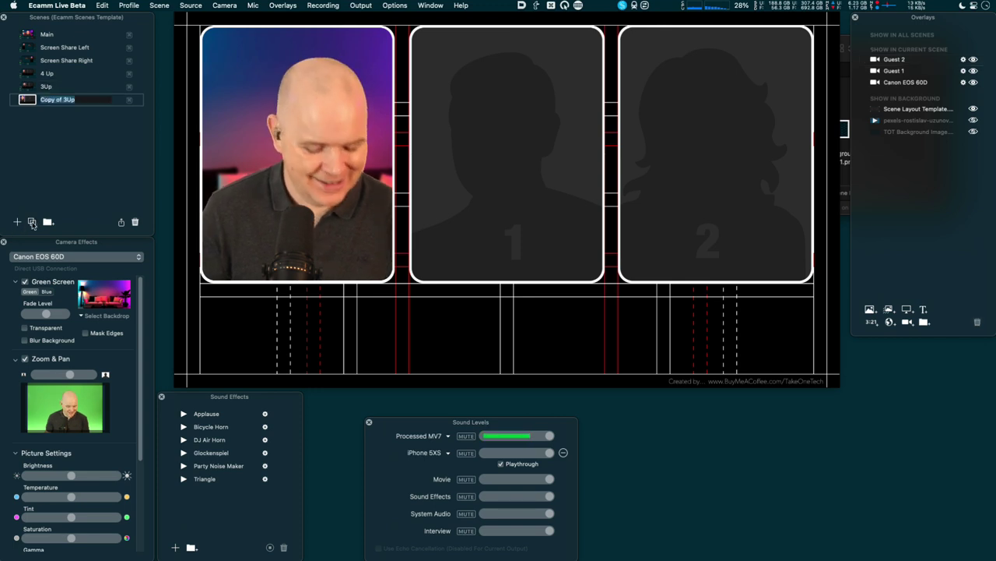
type("2 Up")
key("Return")
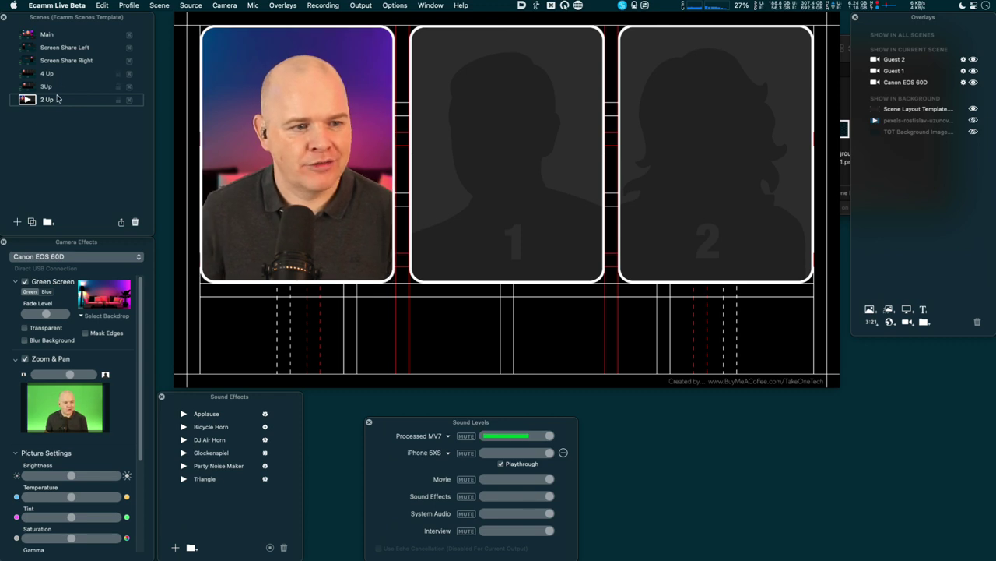
left_click(900, 62)
key("BackSpace")
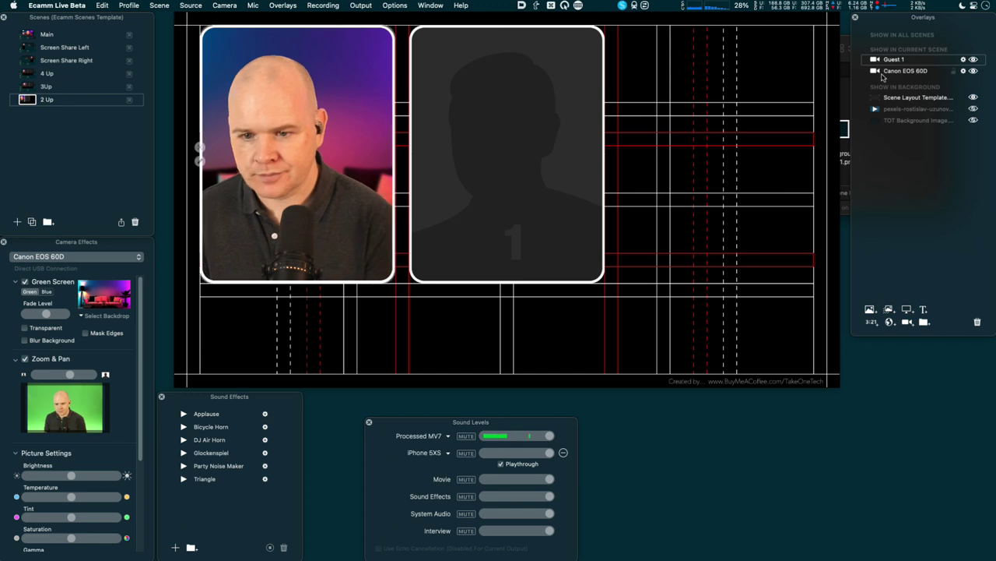
Step: Widen the camera and Guest 1 overlays to fill the two half-width columns of the template side by side
left_click_drag(512, 148, 666, 146)
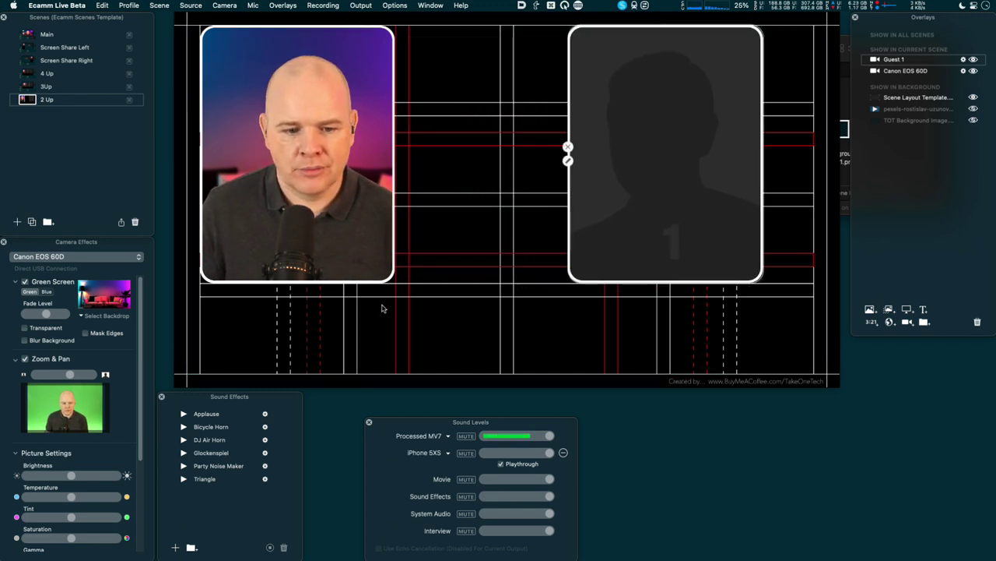
left_click_drag(393, 279, 495, 279)
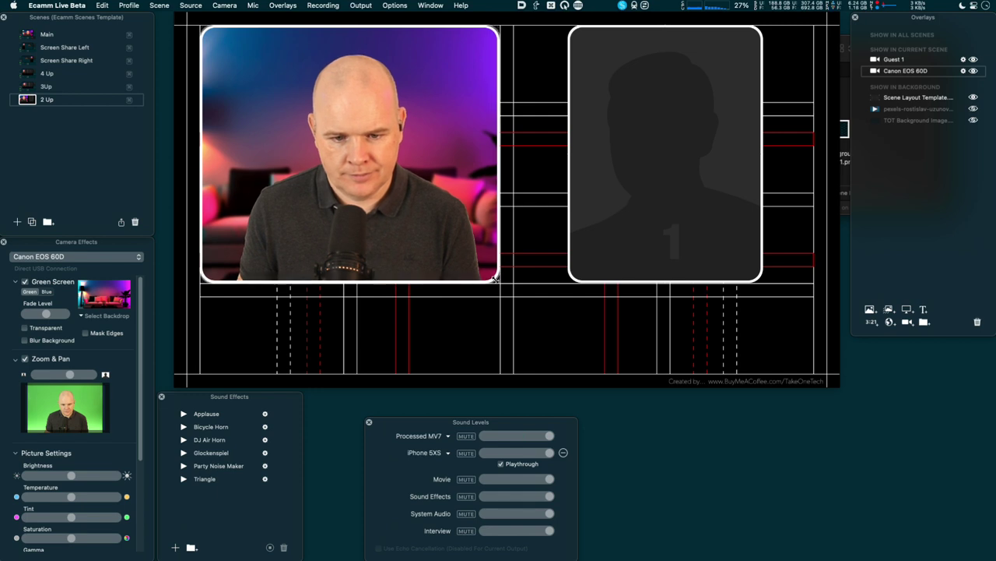
mouse_move(626, 268)
left_click_drag(577, 278, 522, 278)
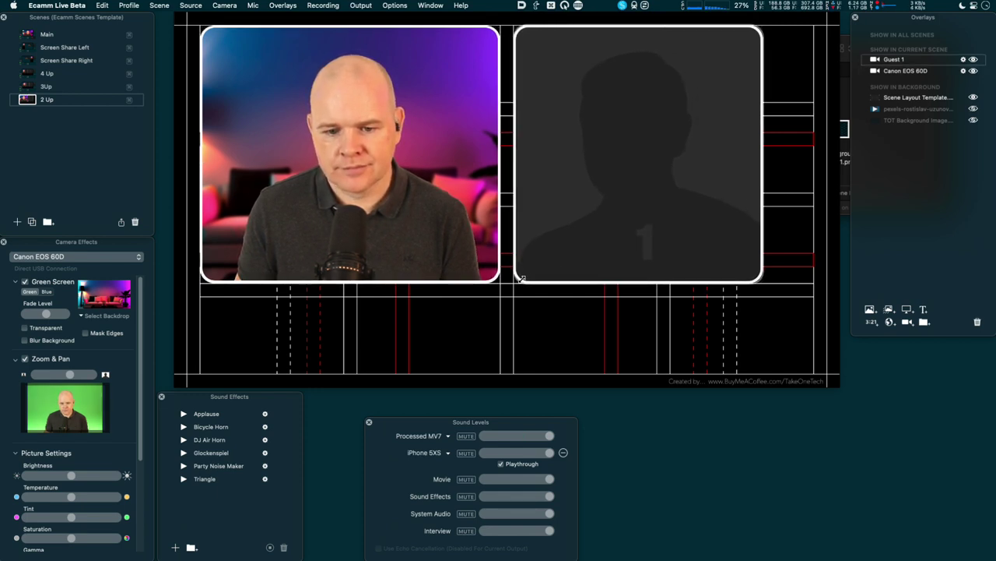
left_click_drag(759, 270, 812, 277)
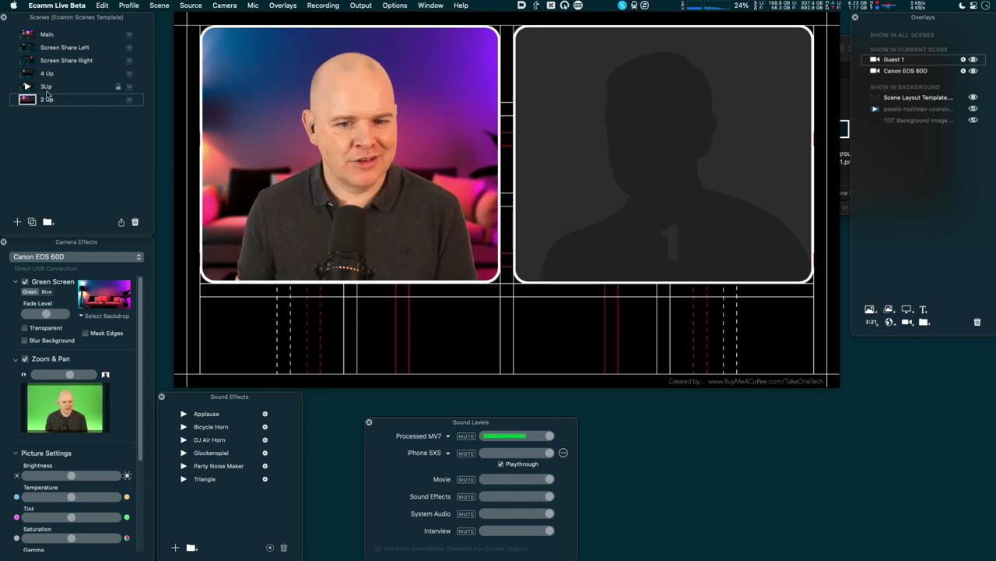
Step: Duplicate the 2 Up scene under the name 5 Up
left_click(32, 222)
type("5 Up")
key("Return")
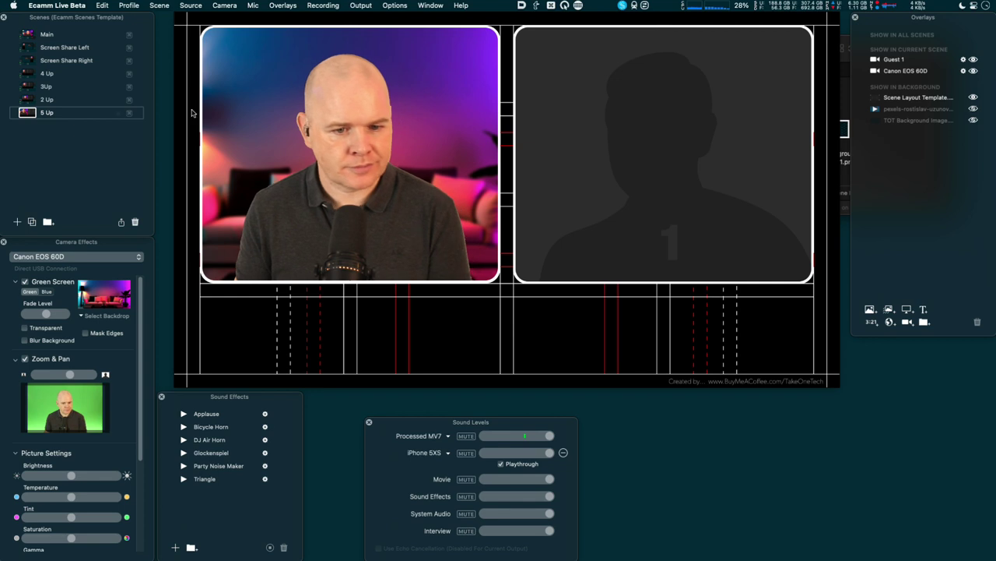
Step: In the 5 Up scene, move Guest 1 to the template's upper-left corner and shrink it to one-third width and half height
left_click_drag(490, 276, 514, 326)
left_click_drag(601, 151, 285, 149)
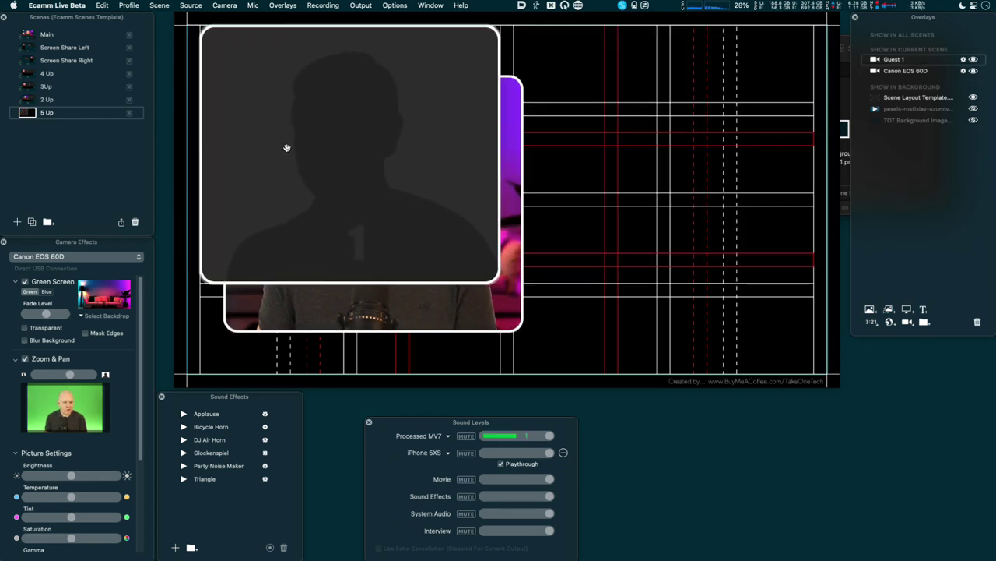
left_click(504, 132)
left_click_drag(515, 136, 754, 159)
left_click_drag(490, 269, 399, 187)
left_click_drag(544, 106, 570, 60)
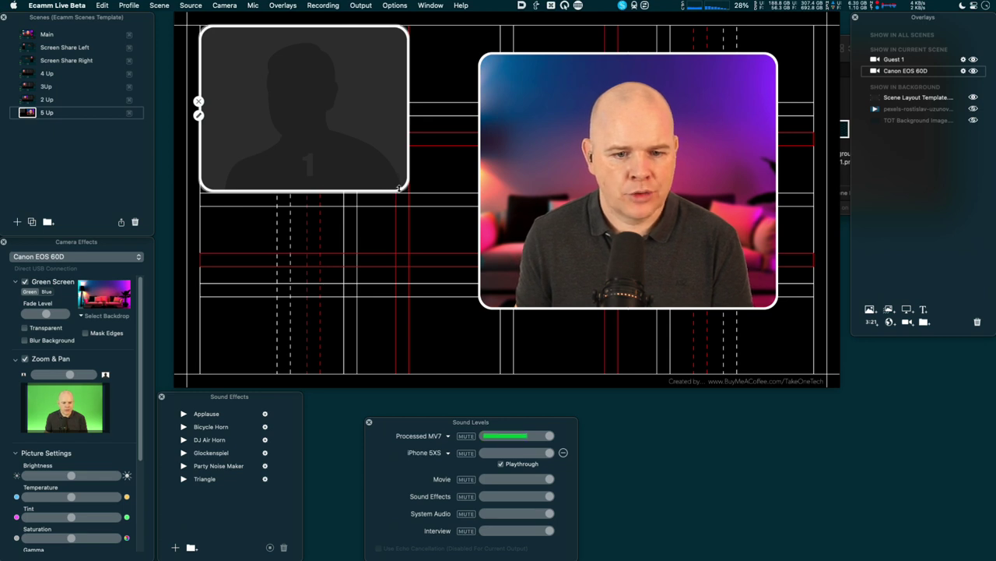
left_click(393, 185)
left_click_drag(398, 185, 386, 186)
Step: Fit the camera overlay into the upper row's middle third and align Guest 1's left edge with the template margin line
left_click_drag(532, 185, 462, 158)
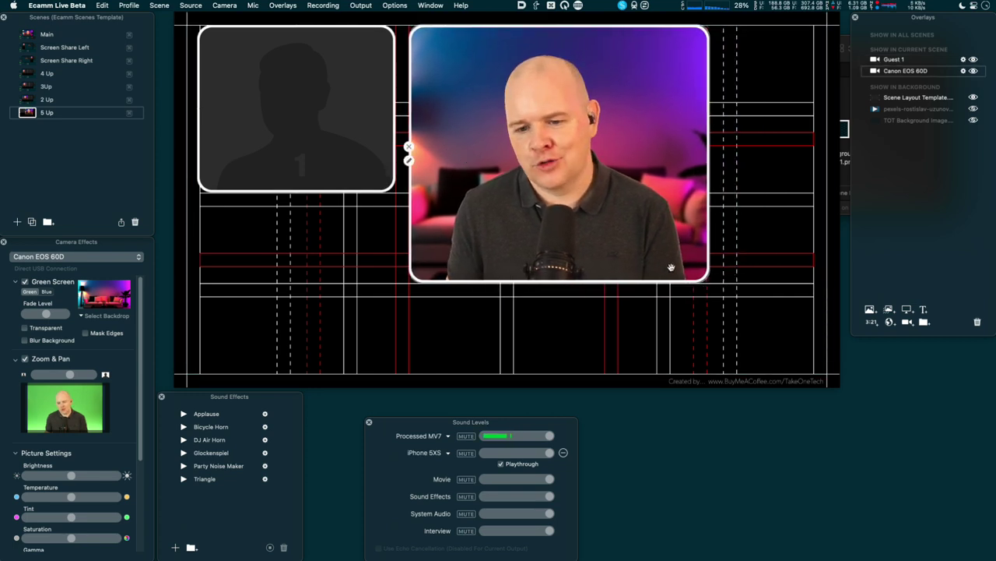
left_click_drag(703, 274, 599, 184)
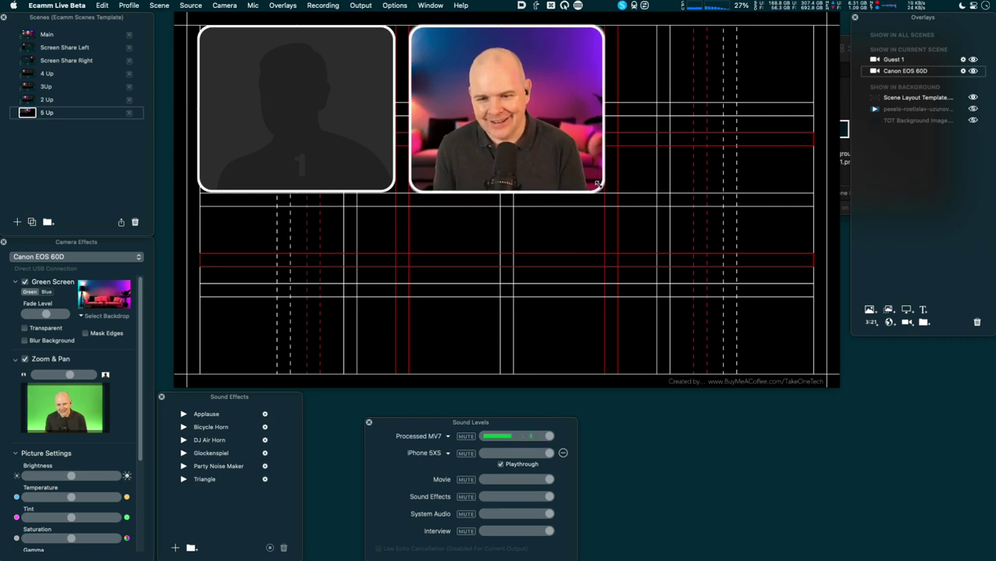
left_click(389, 188)
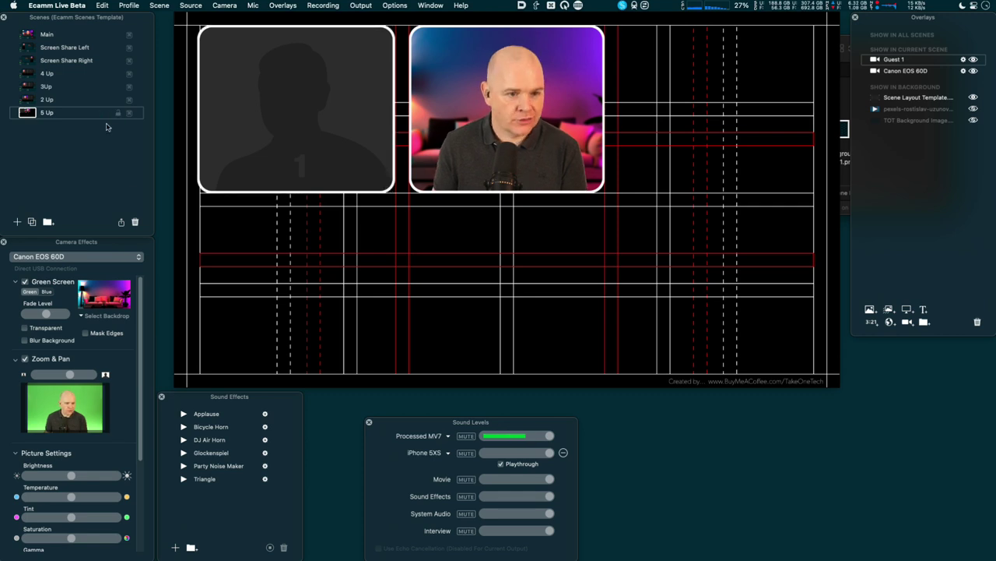
left_click_drag(203, 190, 206, 189)
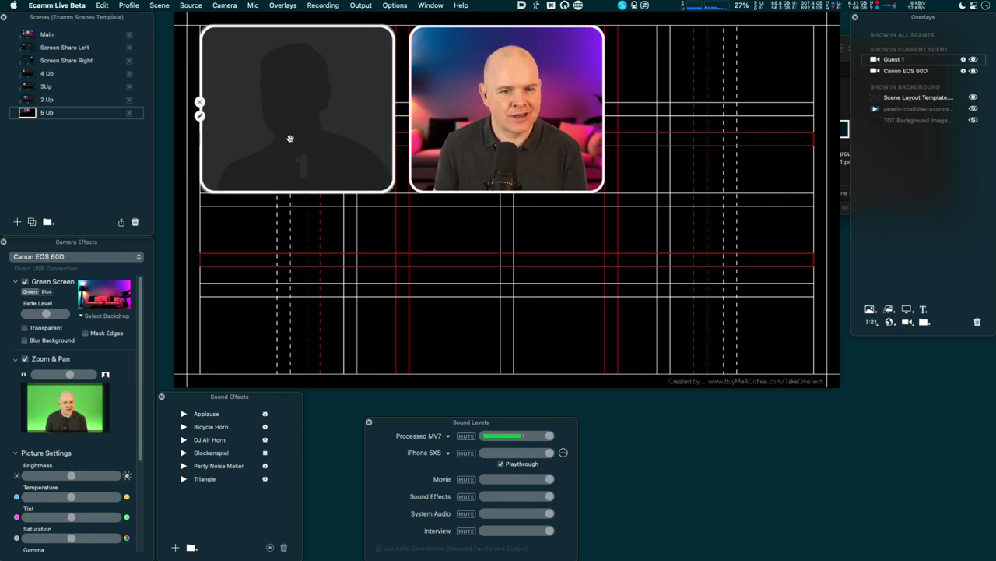
Step: Duplicate the Guest 1 overlay into the upper row's right third and set its camera to Guest 2
left_click_drag(283, 137, 701, 137)
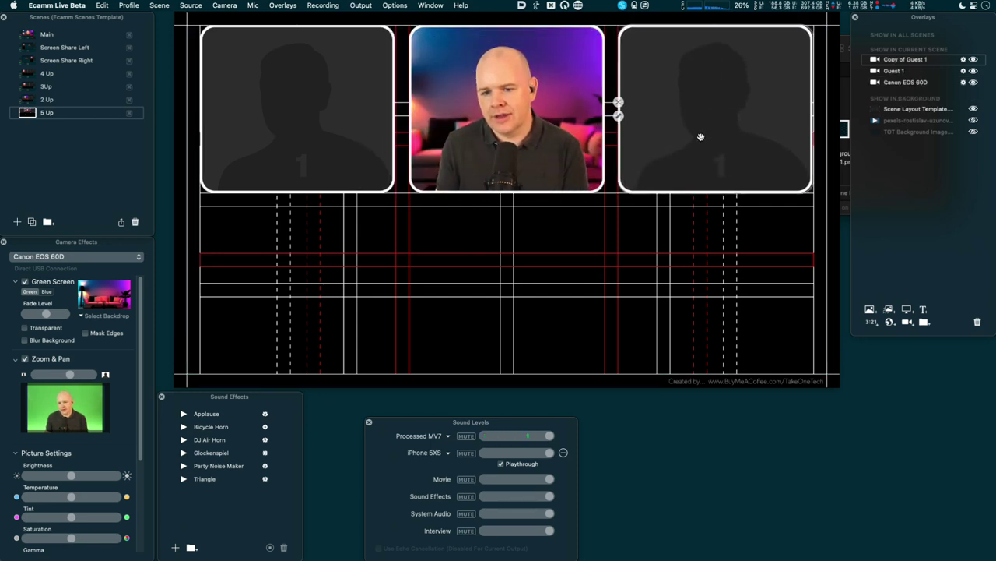
left_click(618, 116)
left_click(590, 93)
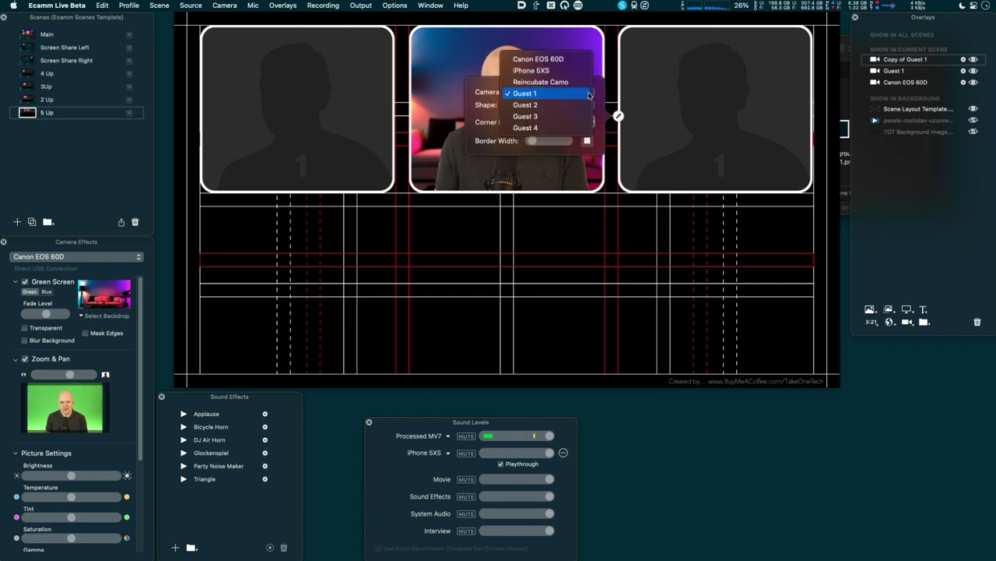
left_click(576, 105)
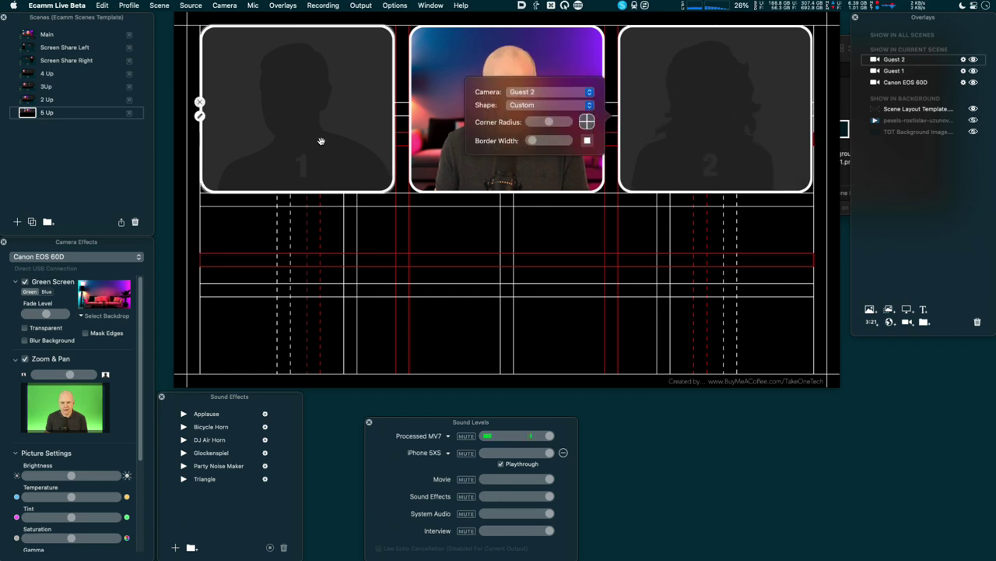
Step: Duplicate the Guest 1 overlay into the lower row, widen it to the left half column and set its camera to Guest 3
left_click_drag(299, 143, 296, 301)
left_click_drag(387, 367, 493, 366)
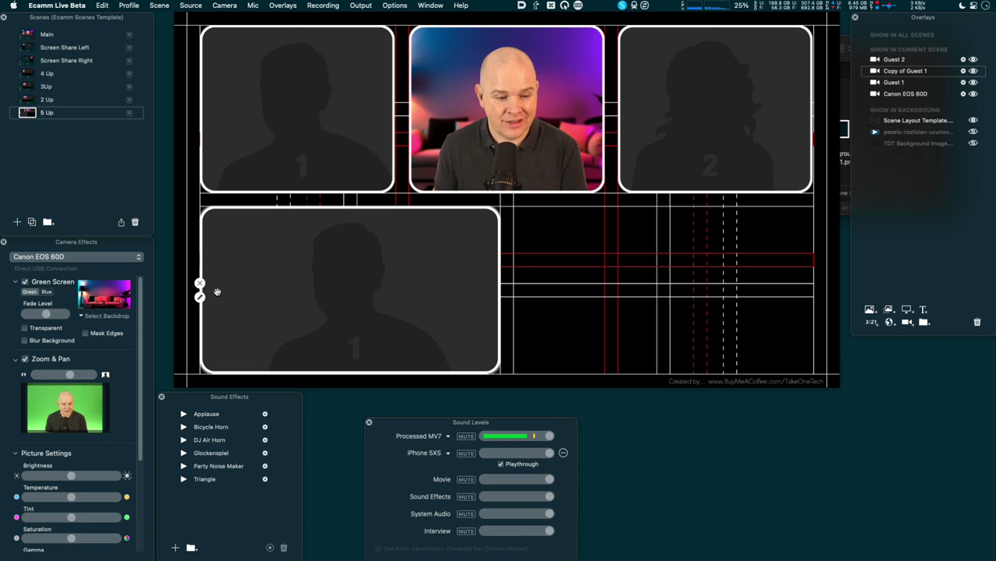
left_click(200, 297)
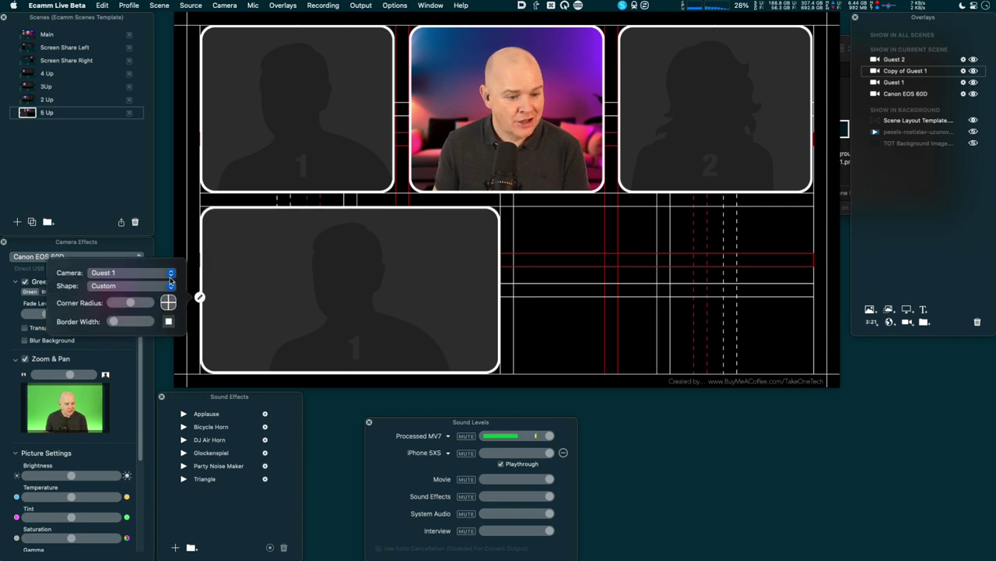
left_click(170, 274)
left_click(151, 297)
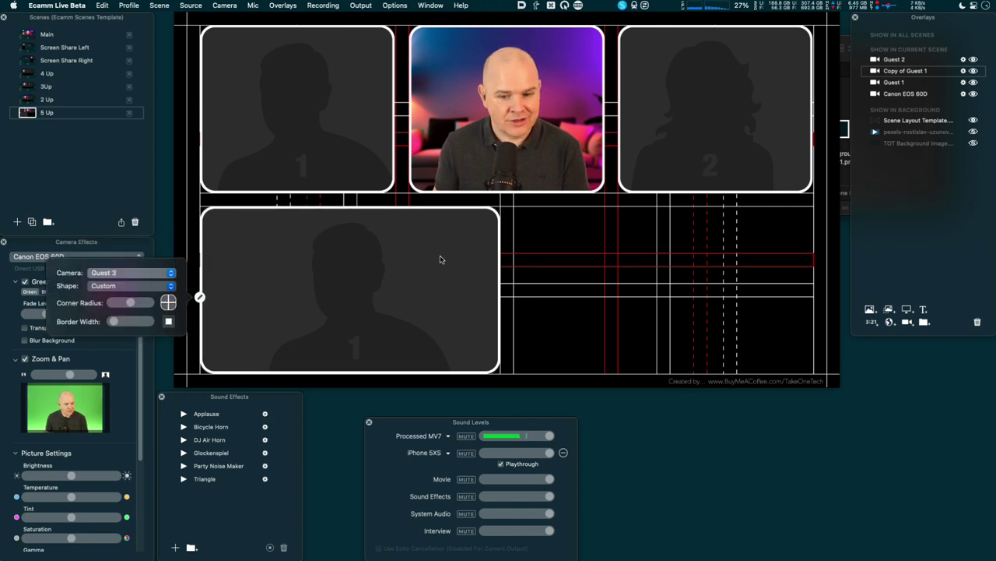
Step: Duplicate the Guest 3 overlay into the lower row's right half and set its camera to Guest 4
left_click_drag(359, 262, 649, 264)
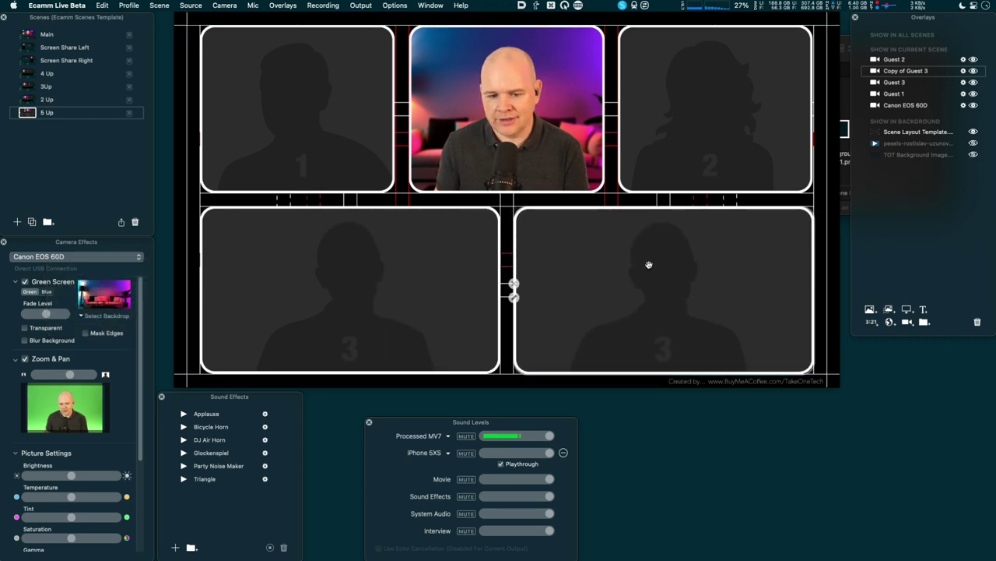
left_click(514, 298)
left_click(484, 274)
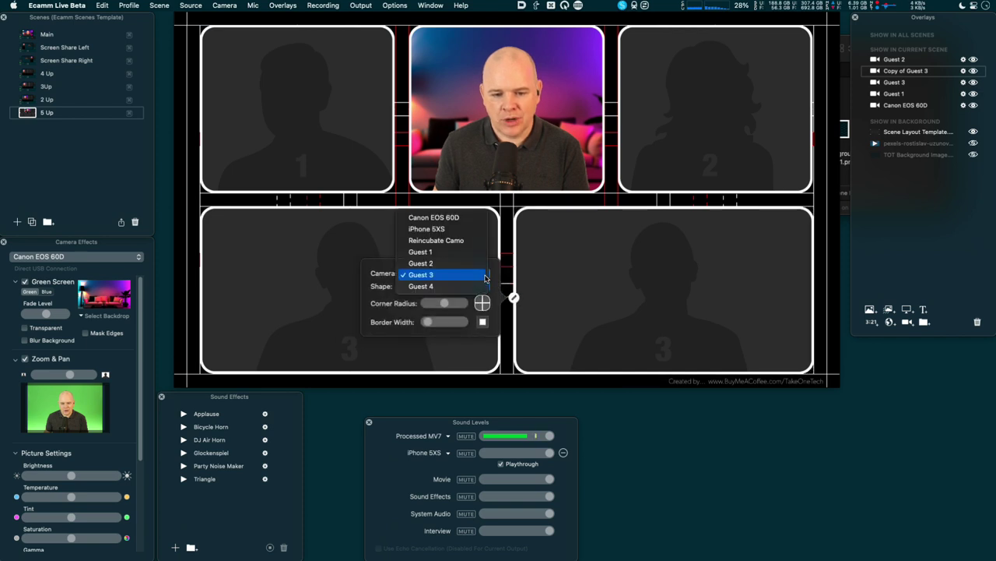
left_click(449, 285)
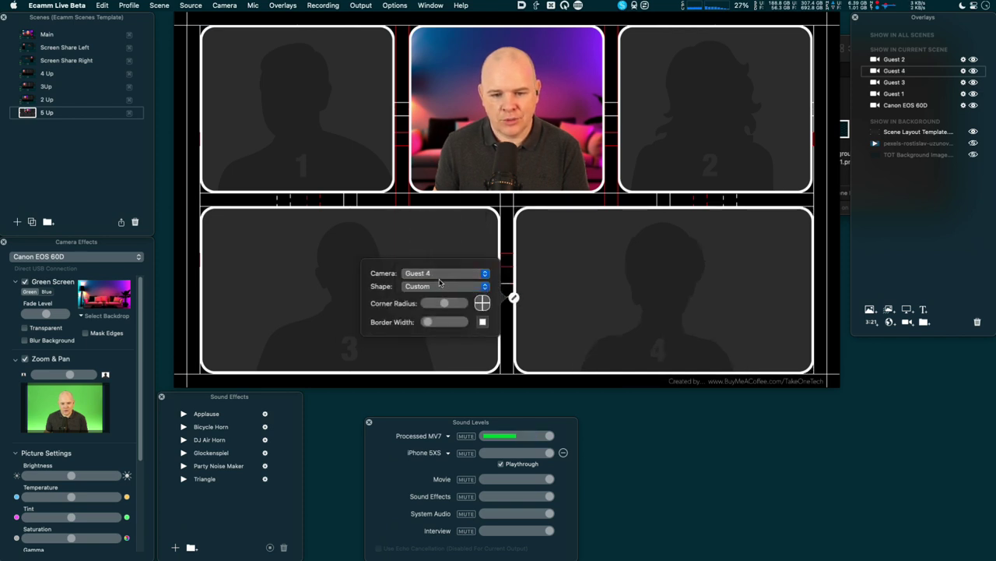
Step: Duplicate the 2 Up scene under the name 2 Up Screen Share
left_click(25, 48)
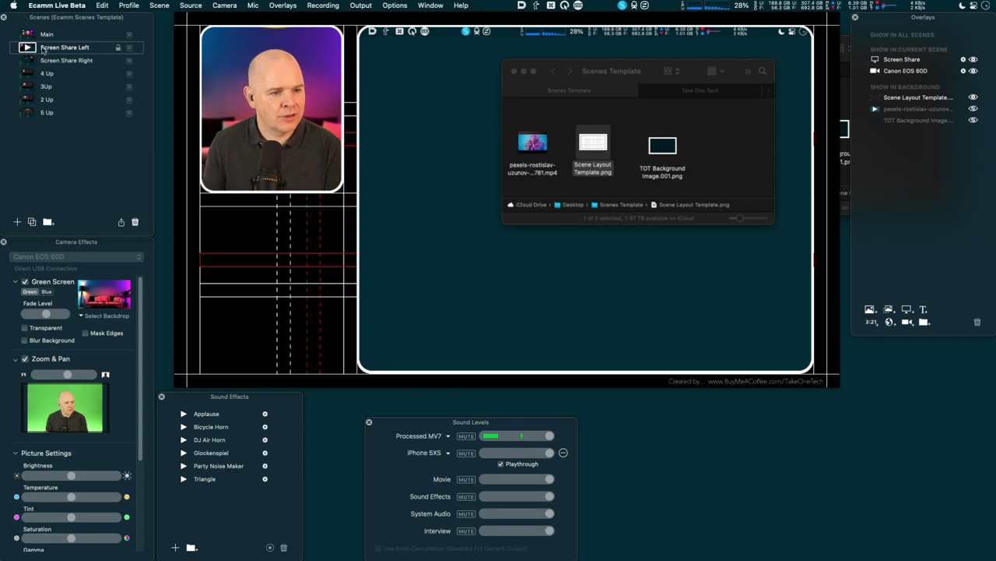
left_click(26, 114)
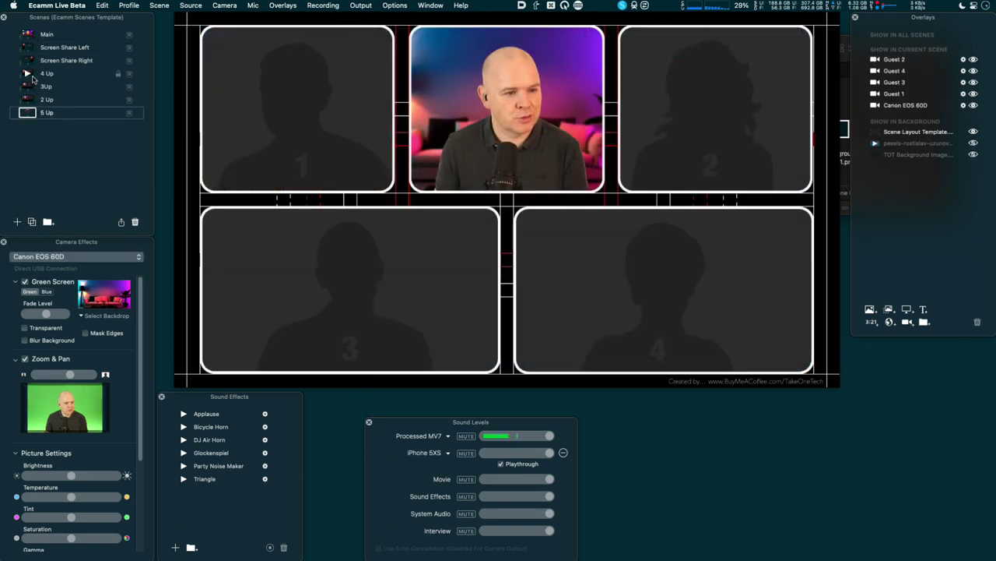
left_click(33, 99)
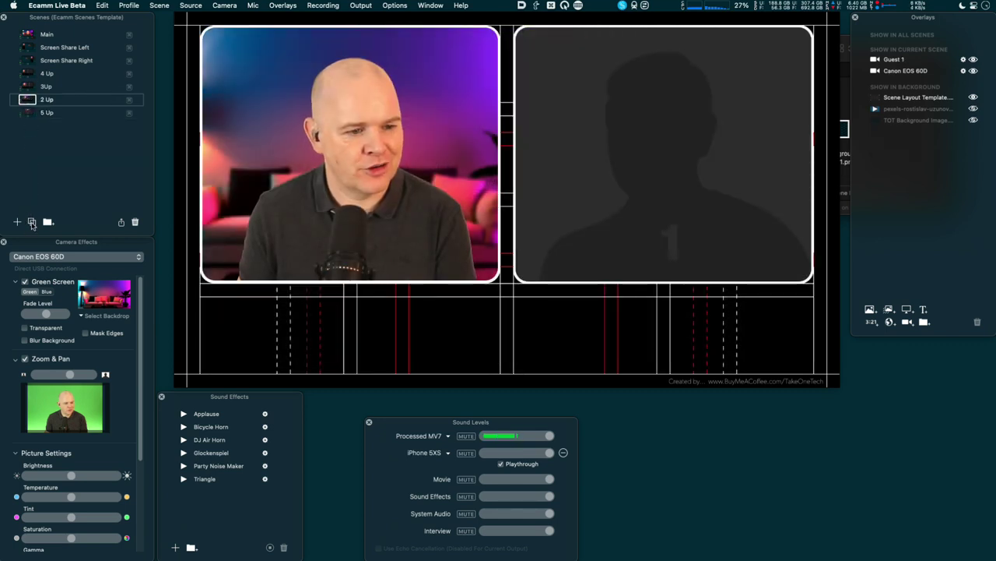
left_click(32, 223)
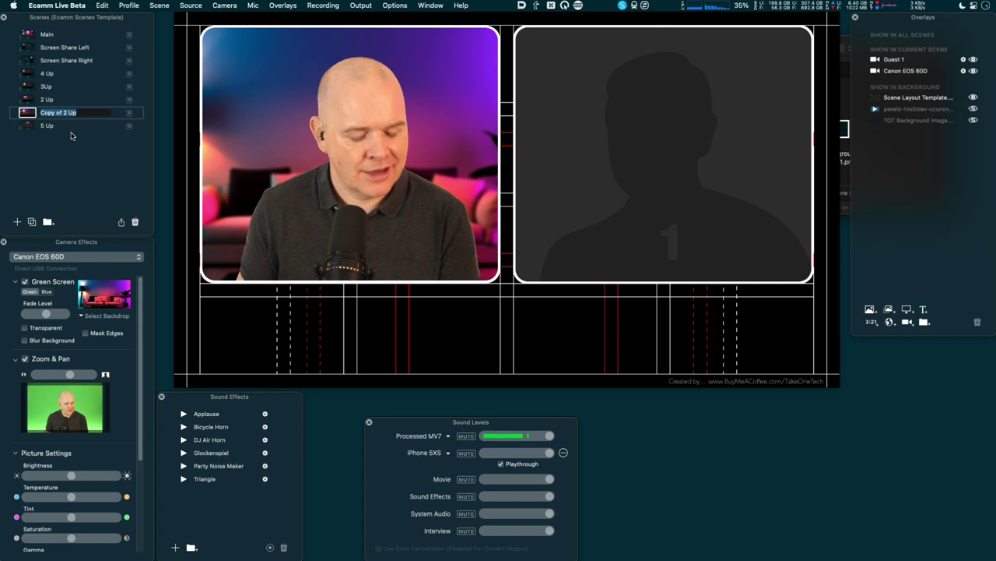
type("2 Up")
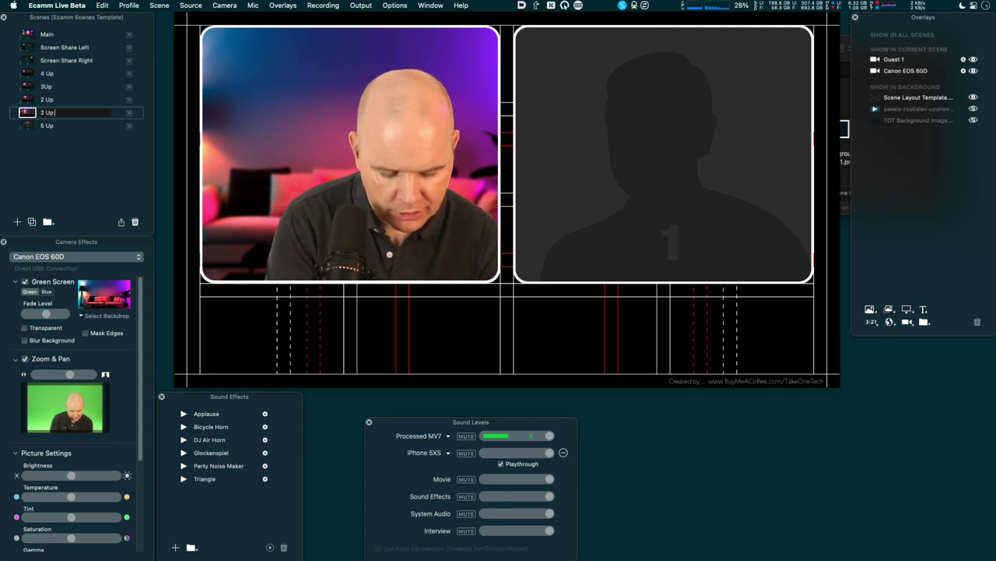
type(" Screen Share")
key("Return")
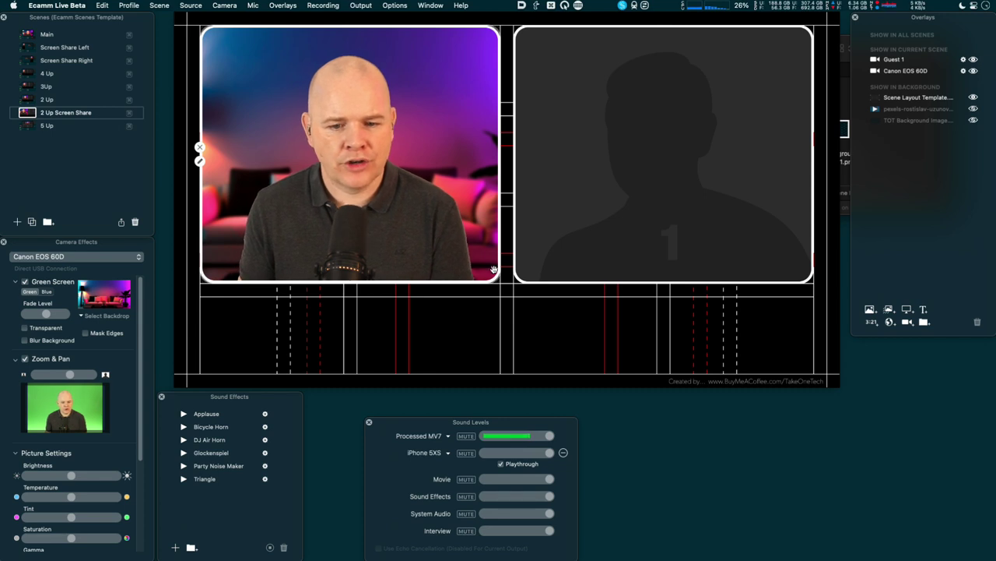
Step: Shrink the Guest 1 and camera overlays and move both toward the middle of the canvas
scroll(437, 238, "down", 10)
left_click_drag(581, 156, 457, 300)
left_click_drag(526, 340, 335, 187)
left_click_drag(297, 121, 486, 232)
left_click_drag(299, 74, 535, 137)
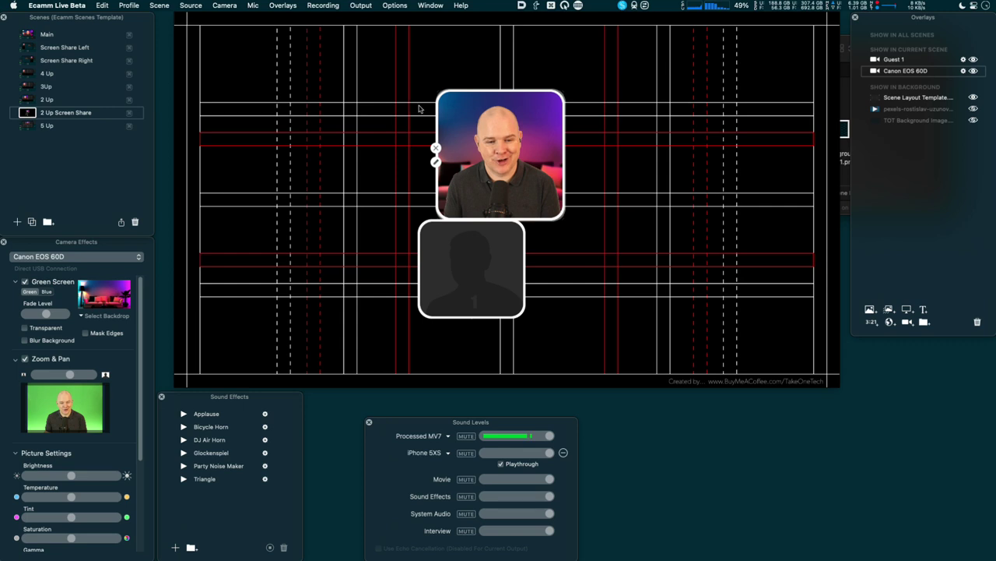
left_click_drag(468, 148, 526, 181)
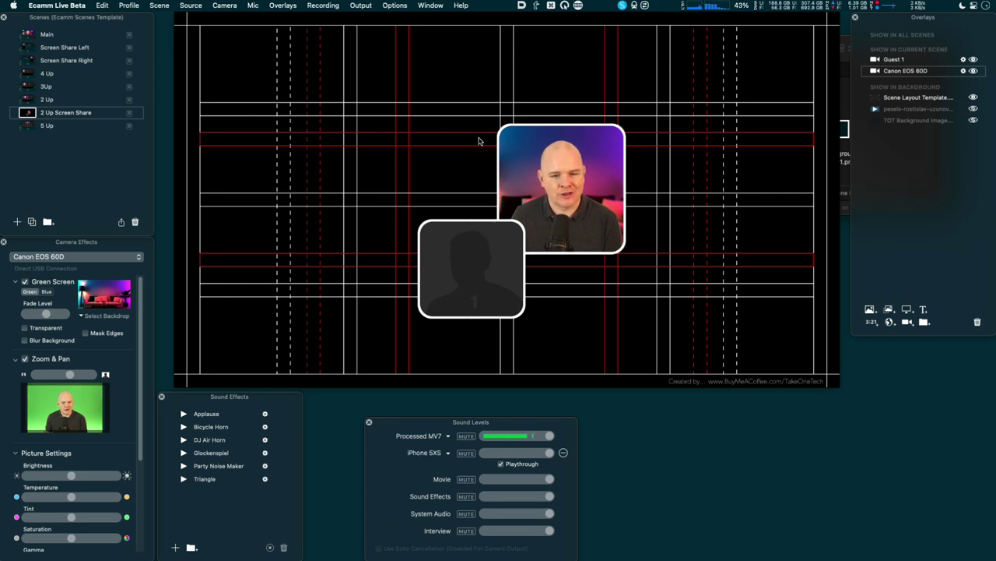
Step: Fit the camera overlay into the template's upper-left cell, one quarter high and as wide as the white dashed column line
left_click_drag(552, 172, 332, 97)
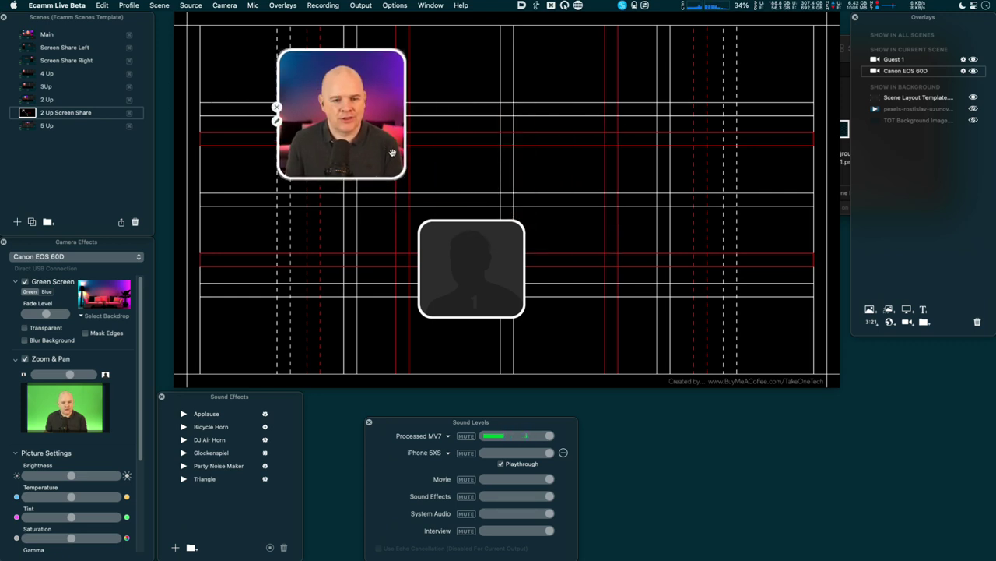
left_click_drag(405, 177, 345, 99)
left_click_drag(307, 65, 231, 41)
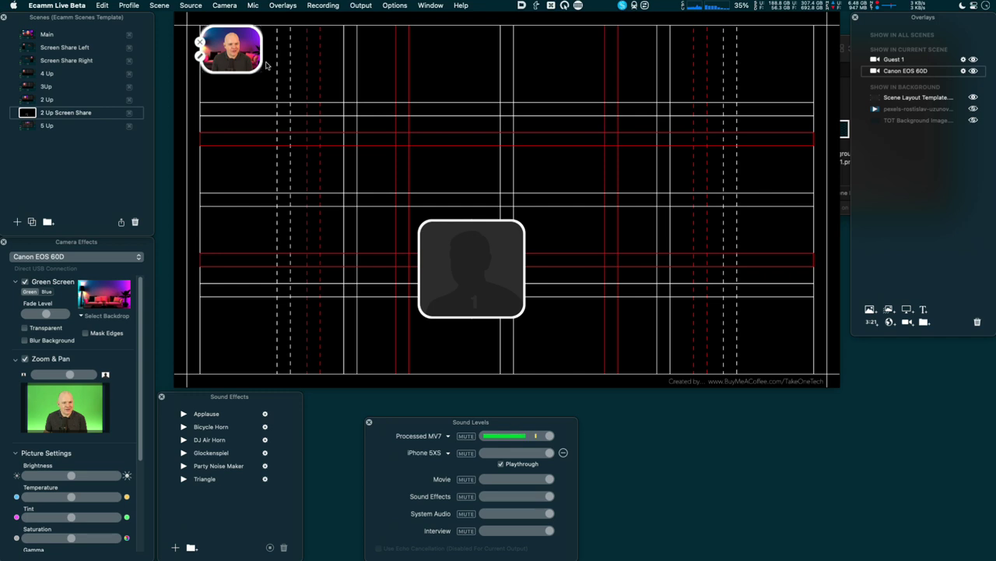
left_click_drag(249, 72, 269, 101)
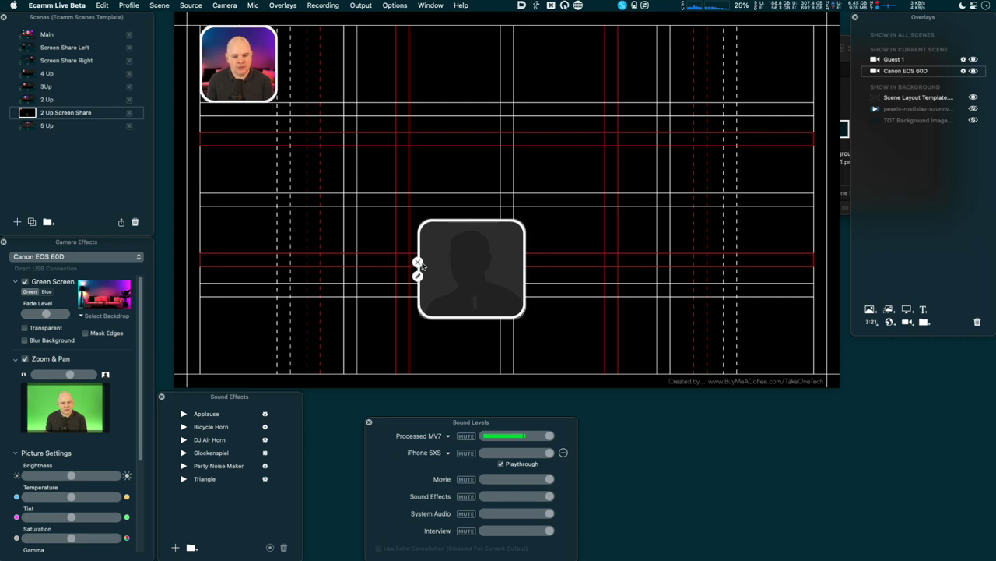
Step: Hide the Guest 1 overlay and stack three copies of the camera overlay in the quarter-height cells below the original
left_click(418, 263)
left_click_drag(241, 59, 263, 315)
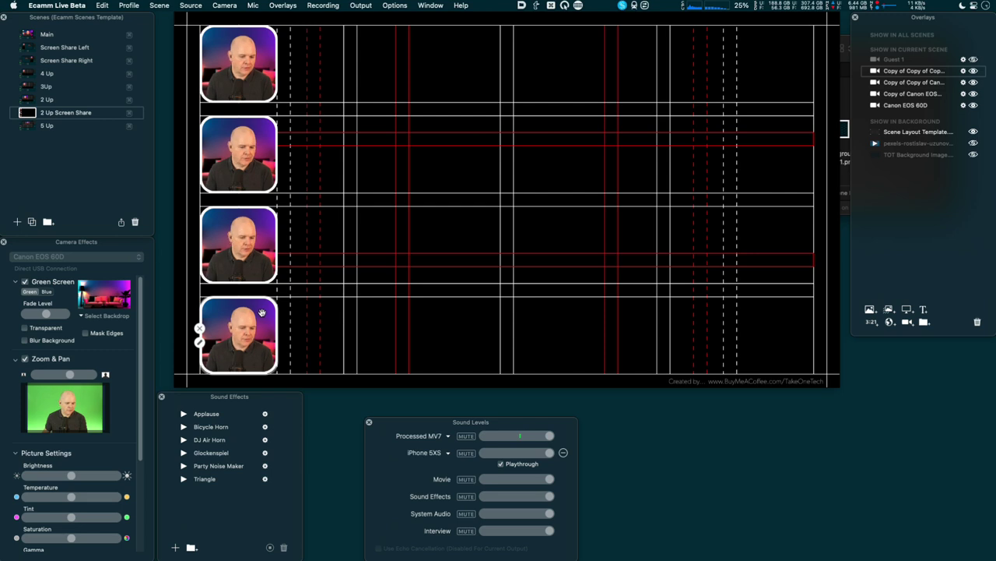
Step: Set the bottom camera copy in the column to Guest 3 and the copy above it to Guest 2
left_click(200, 342)
left_click(168, 318)
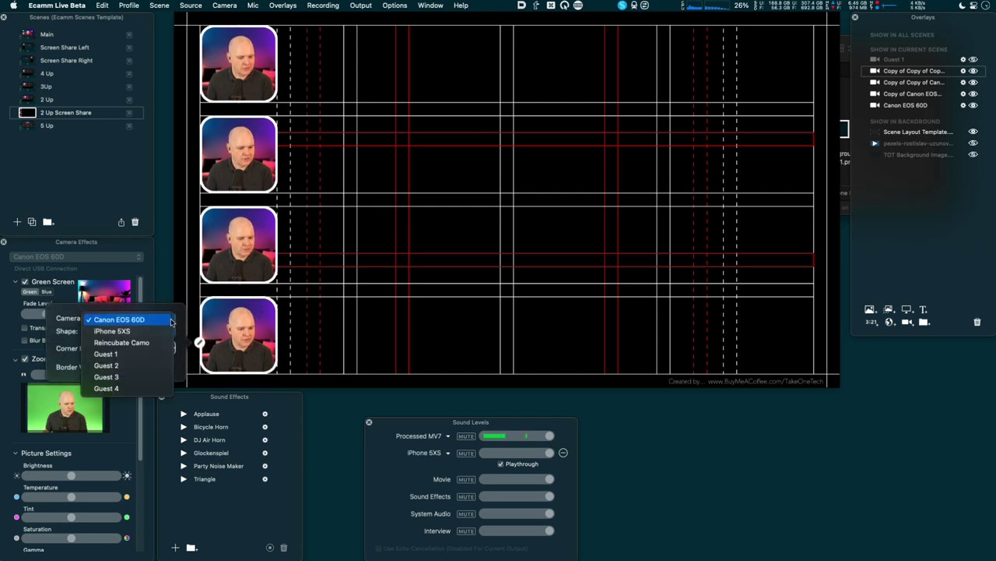
left_click(106, 377)
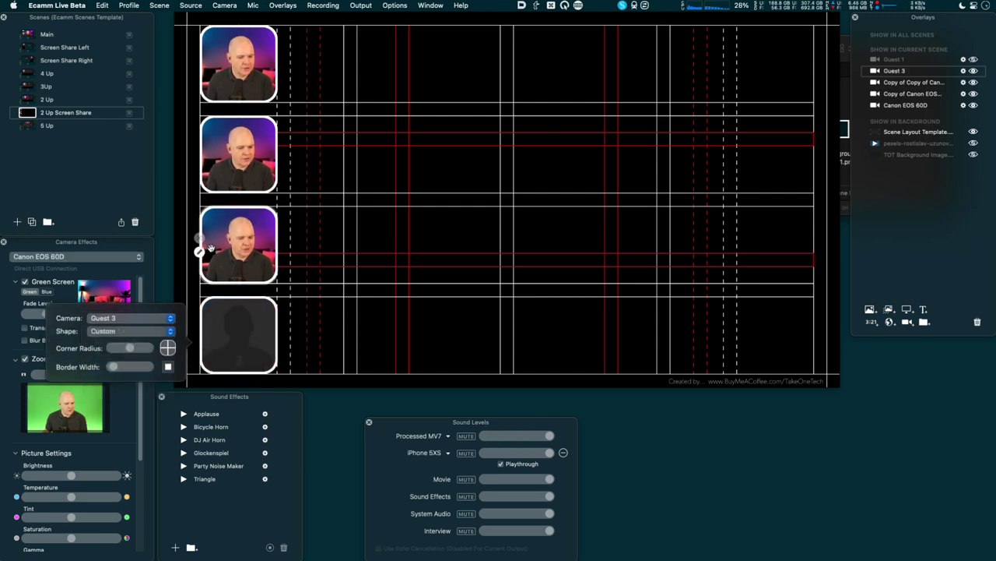
left_click(201, 254)
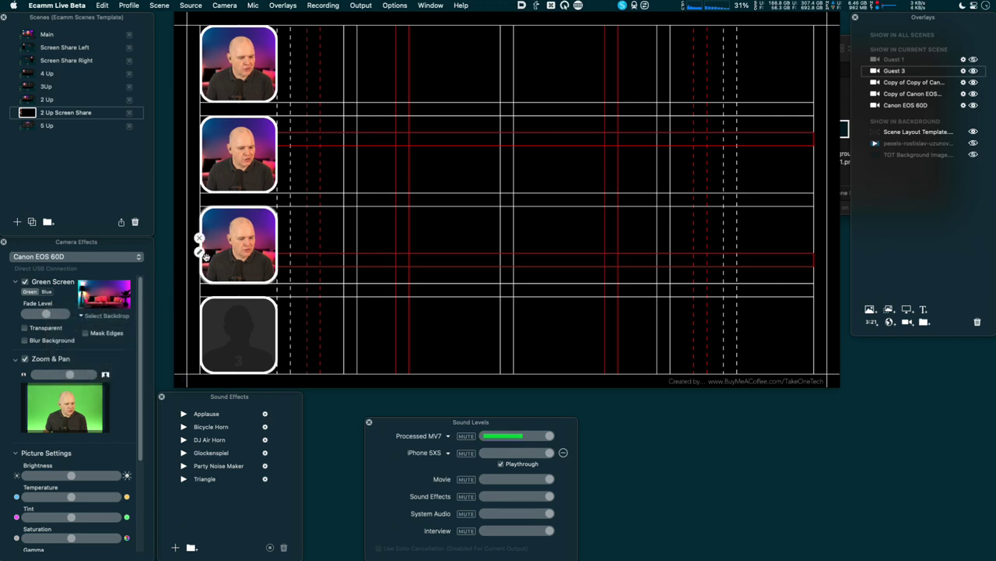
left_click(200, 252)
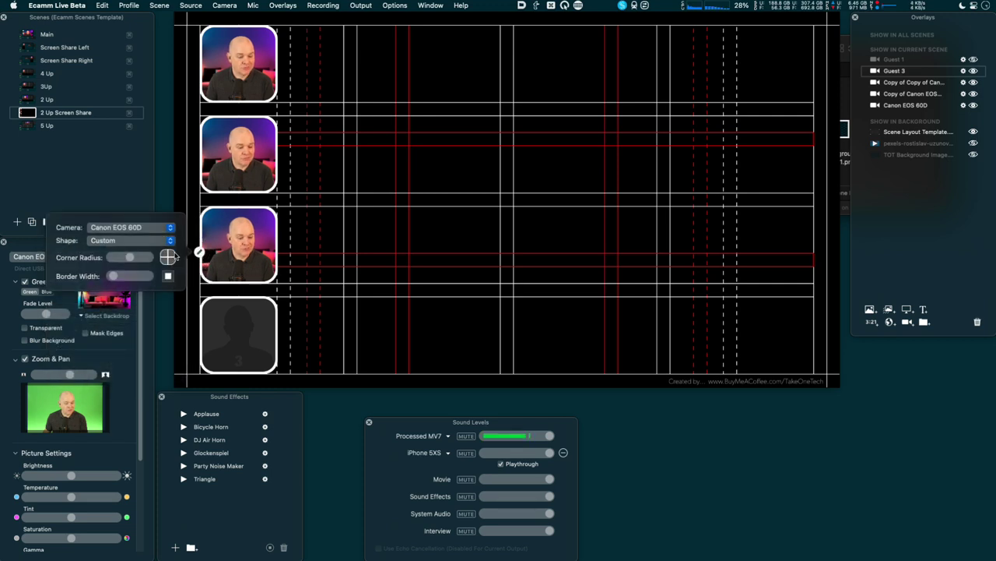
left_click(170, 230)
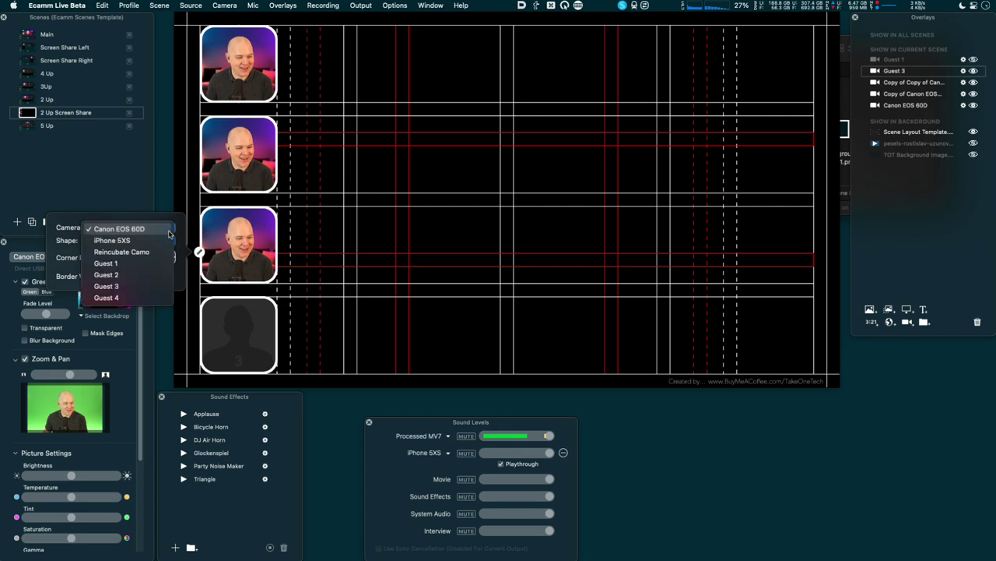
left_click(106, 275)
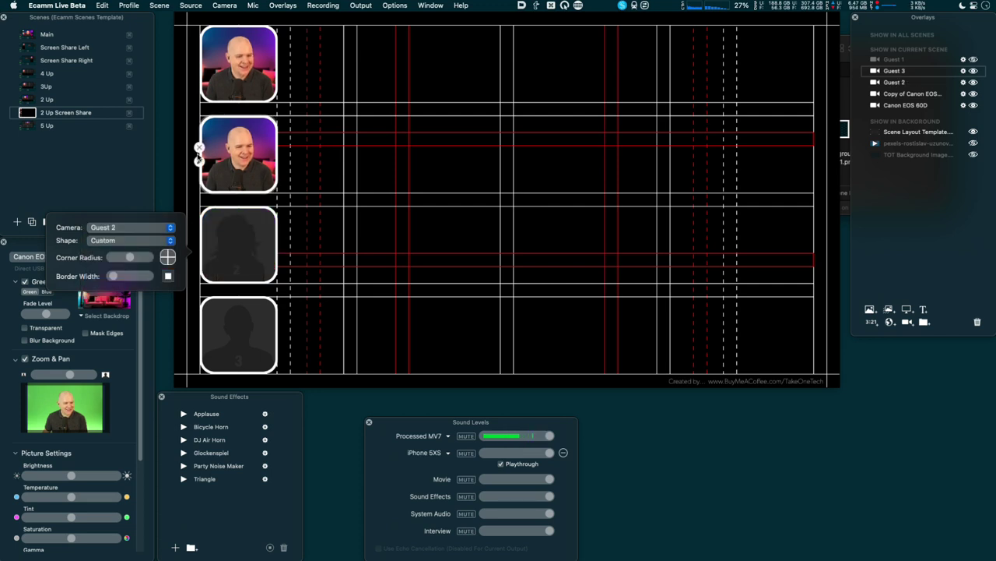
Step: Set the second camera overlay from the top of the column to Guest 1
left_click(200, 161)
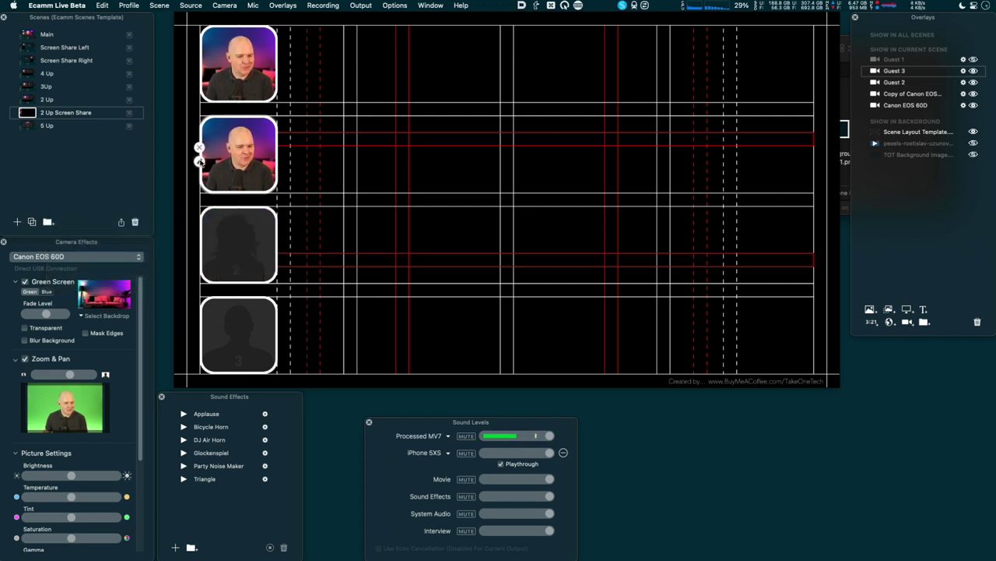
left_click(199, 161)
left_click(170, 144)
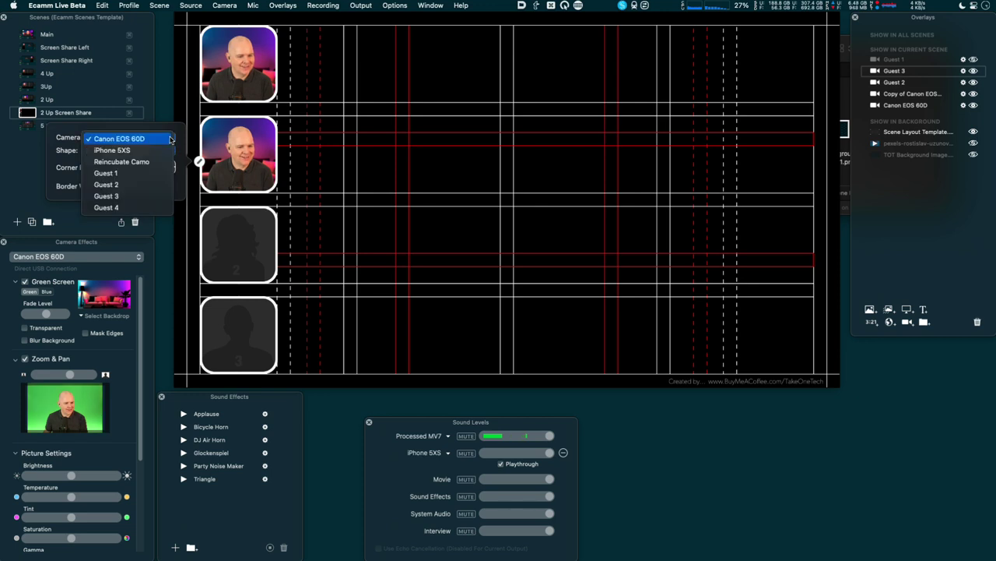
left_click(126, 170)
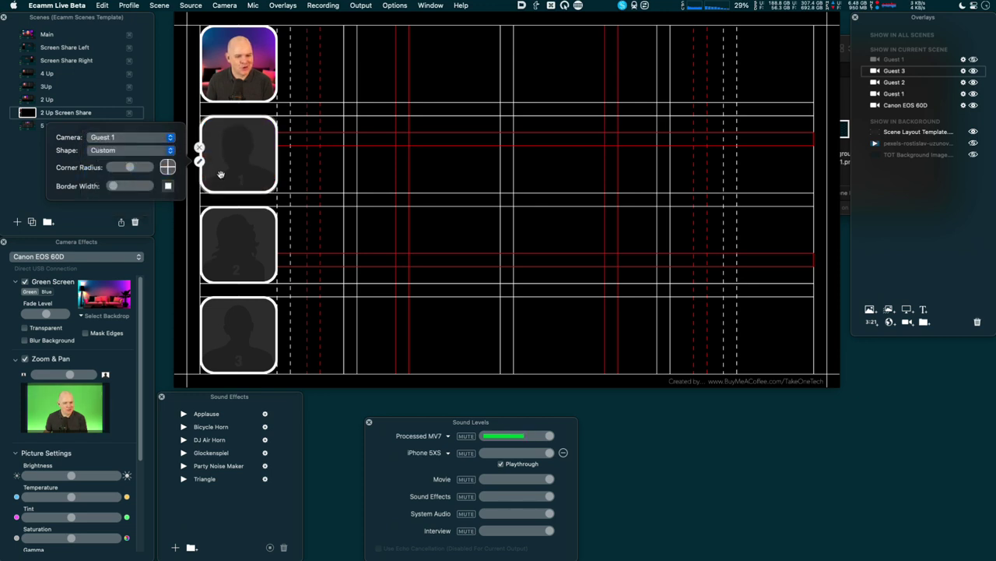
Step: Add a screen share overlay and fit it at full template height from the white dashed column line to the right margin
left_click(907, 309)
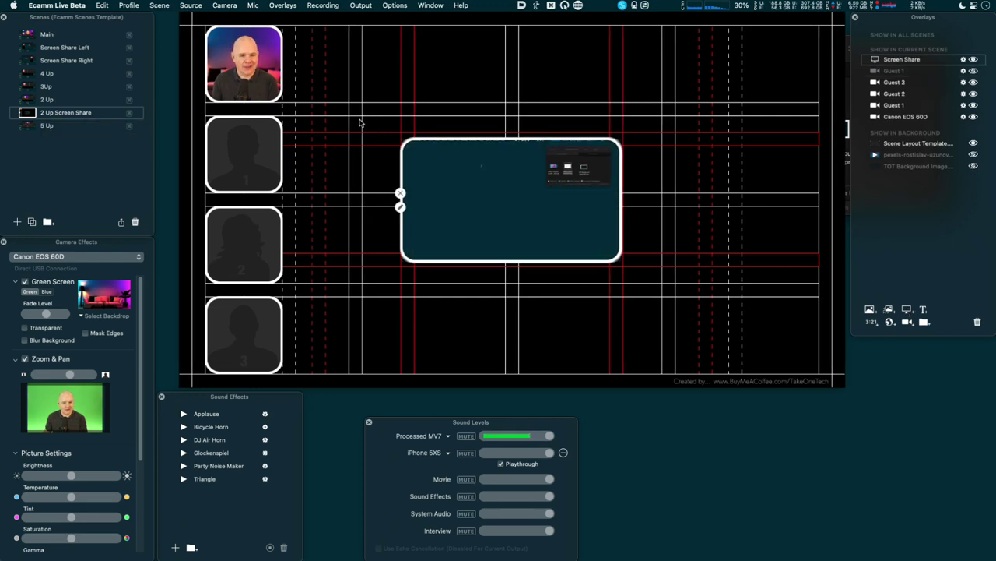
left_click_drag(463, 186, 359, 74)
left_click_drag(511, 147, 814, 376)
left_click_drag(639, 192, 594, 185)
left_click_drag(301, 333, 376, 311)
left_click_drag(492, 236, 490, 215)
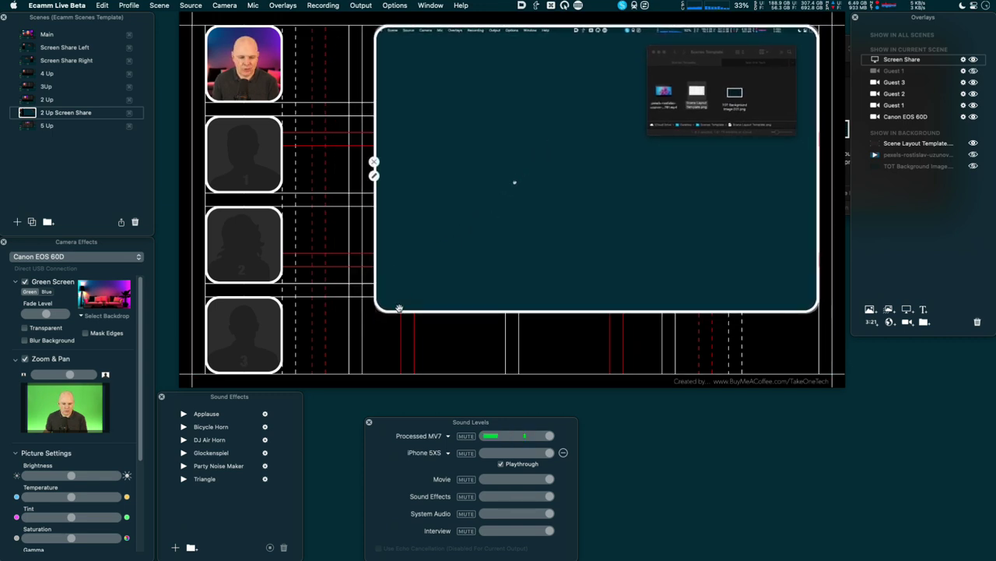
left_click_drag(377, 310, 308, 374)
left_click_drag(307, 331, 318, 367)
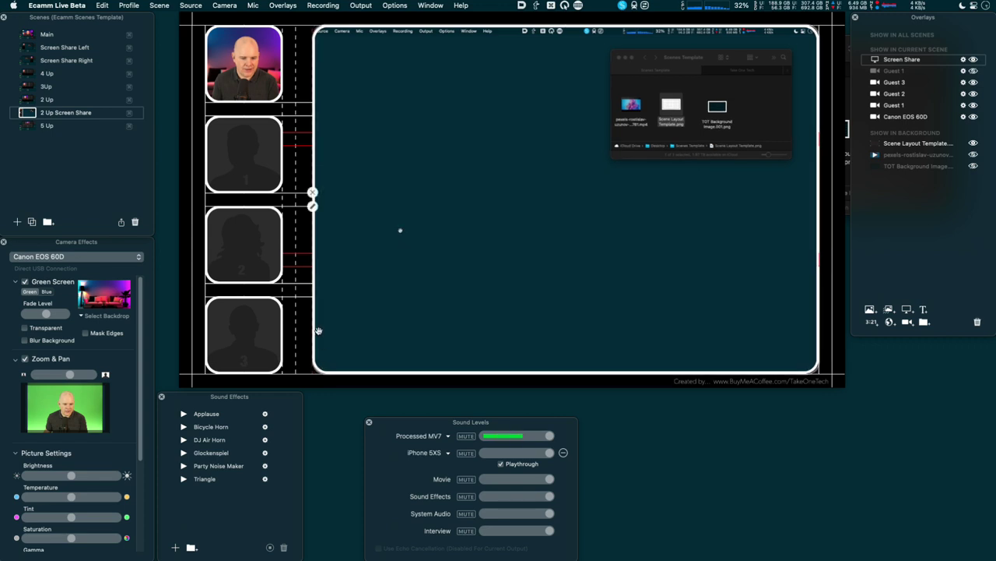
left_click_drag(313, 328, 296, 325)
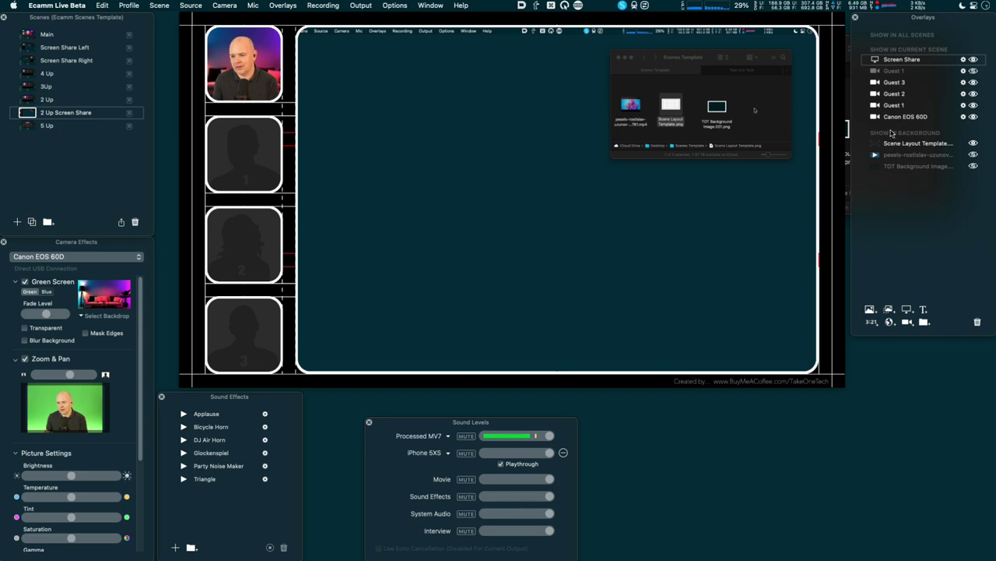
Step: Swap the layout template for the pexels video background and run through the scenes from Main onward to check their layouts
left_click(973, 144)
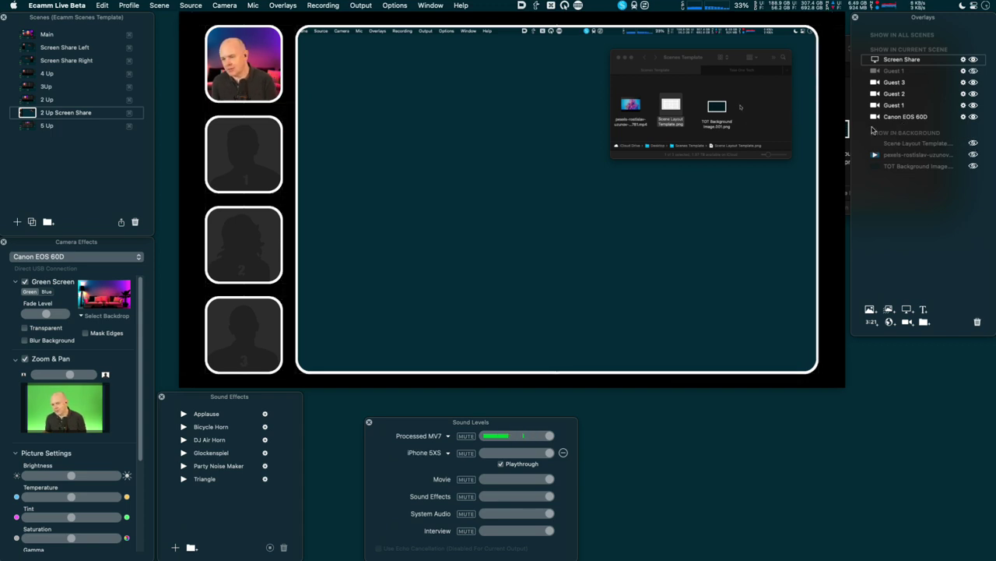
left_click(974, 154)
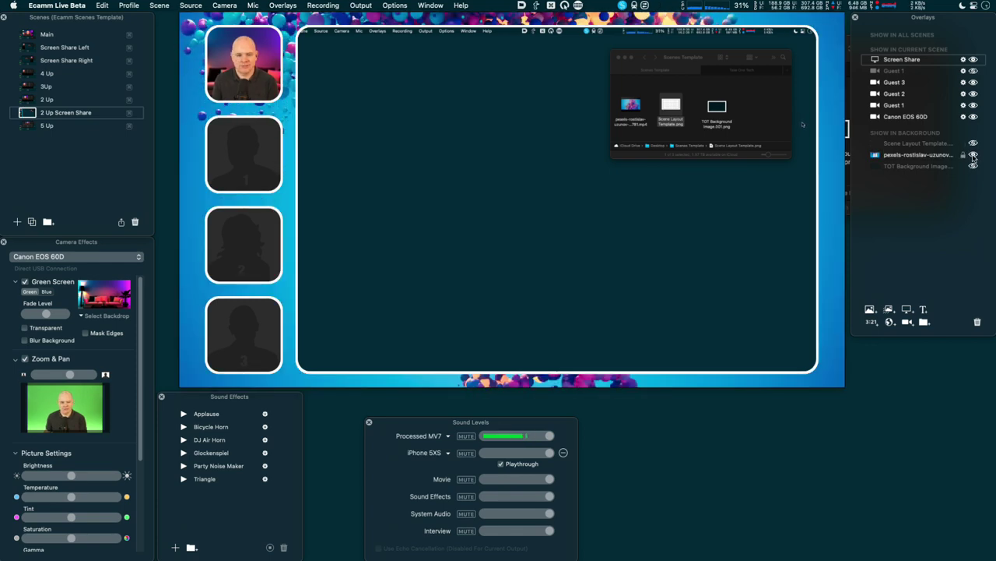
left_click(27, 35)
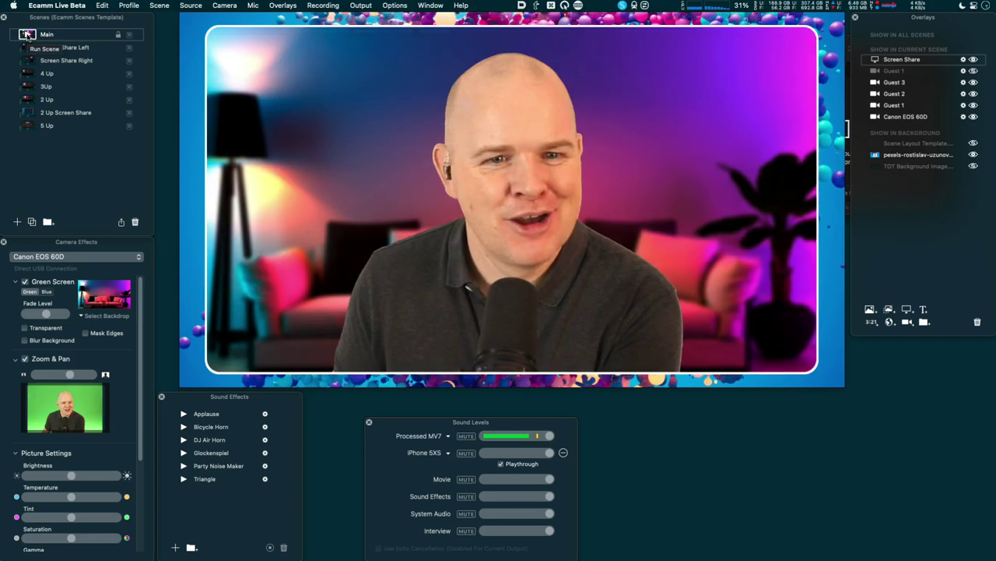
left_click(27, 44)
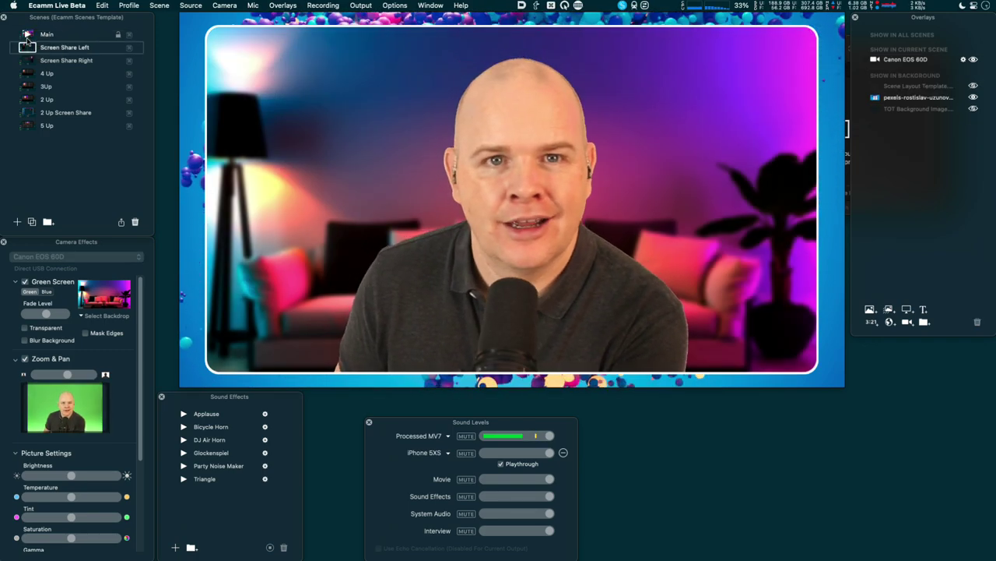
key("Down")
key("Down")
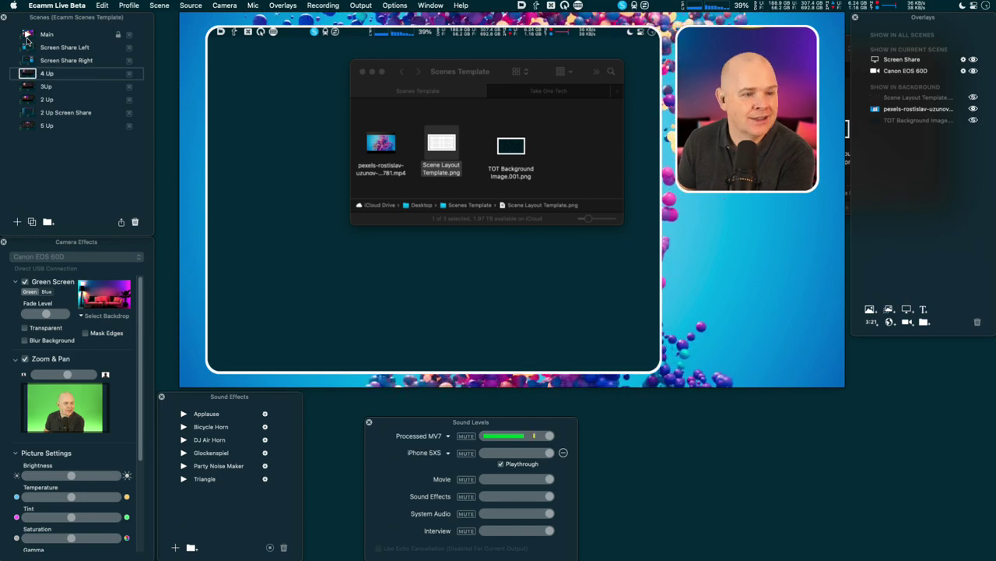
key("Down")
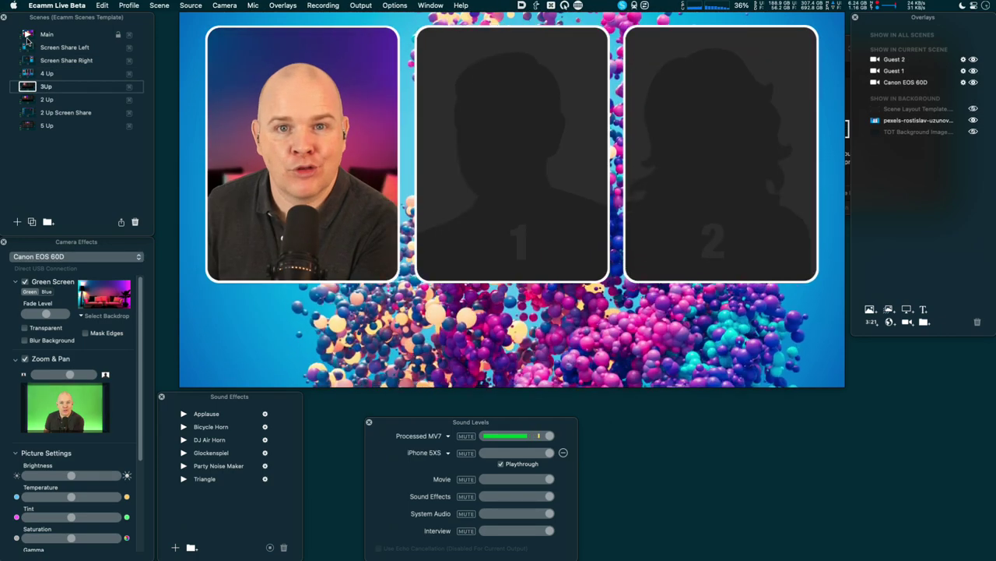
key("Down")
key("Down")
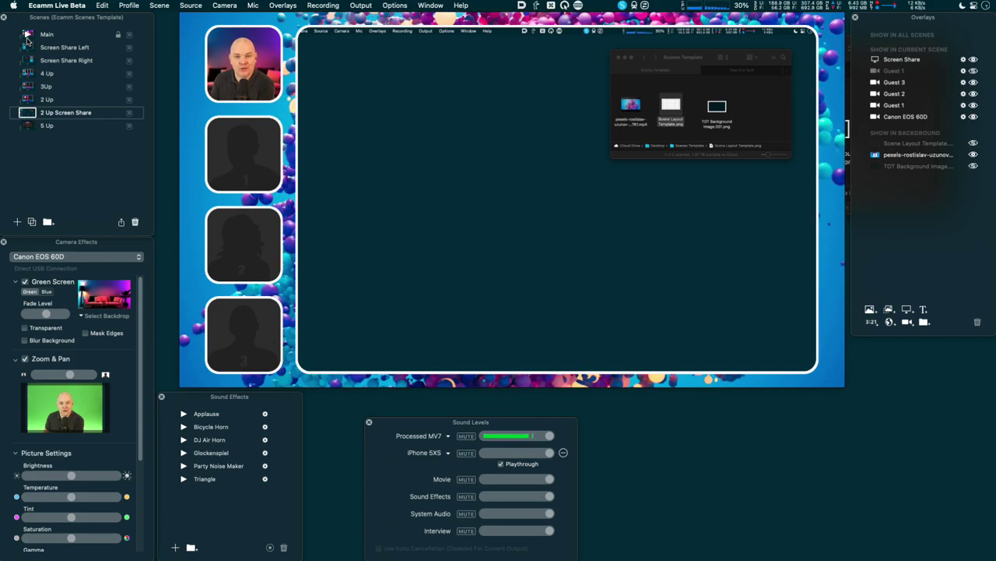
key("Down")
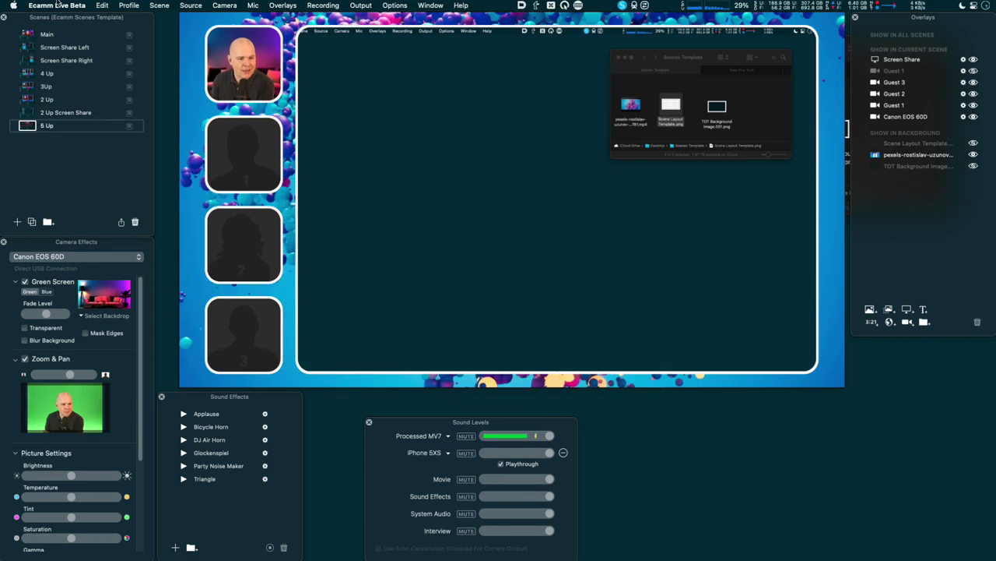
Step: Rename the 2 Up Screen Share scene to 4 Up Screen Share and swap its pexels video background for the layout template
key("Up")
left_click(974, 143)
left_click(973, 154)
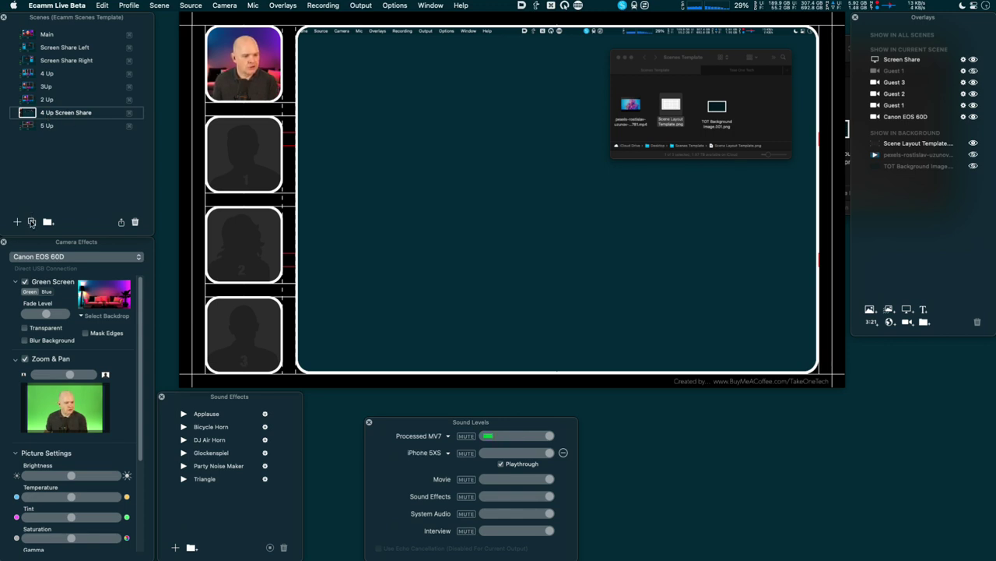
Step: Duplicate the 4 Up Screen Share scene as 3 Up Screen Share and shrink the copy's screen share toward the lower-right corner
left_click(31, 222)
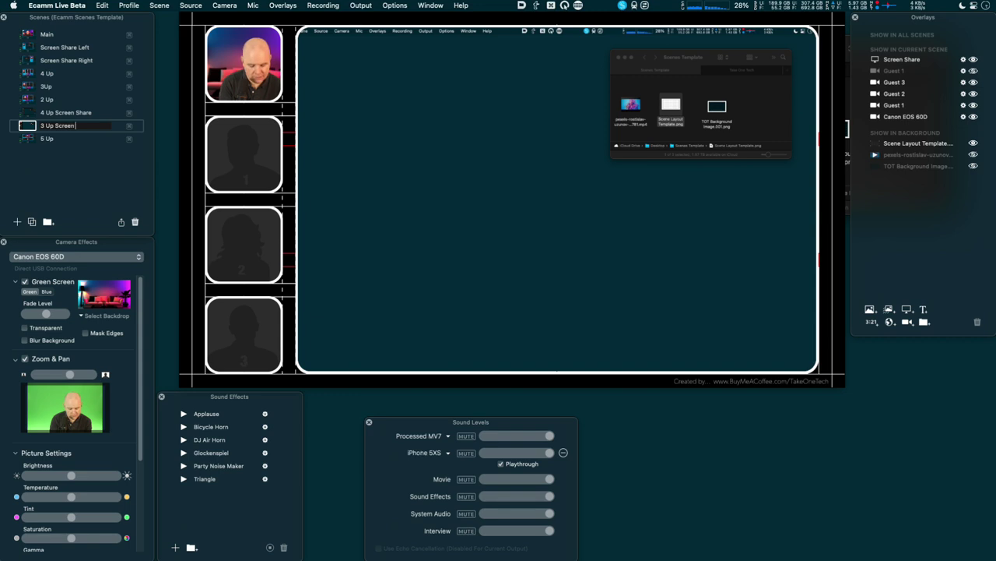
left_click(427, 98)
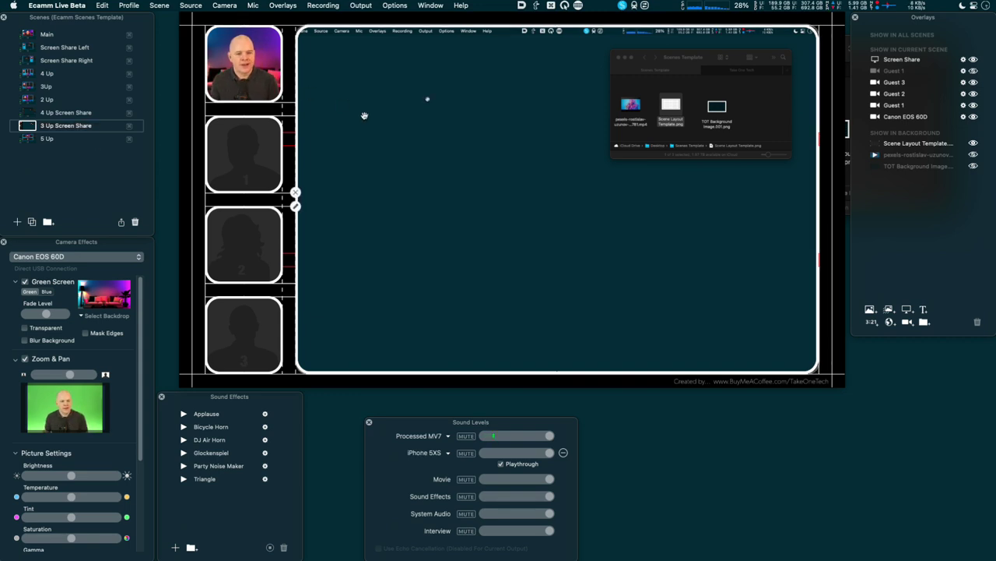
left_click_drag(297, 29, 389, 88)
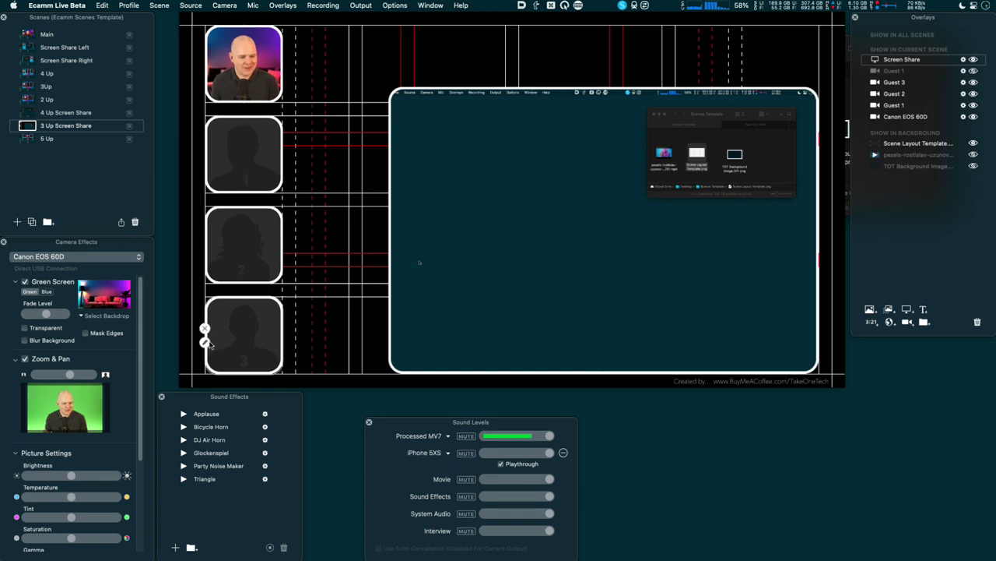
Step: Hide the Guest 3, Guest 2 and Guest 1 overlays in the camera column
left_click(205, 329)
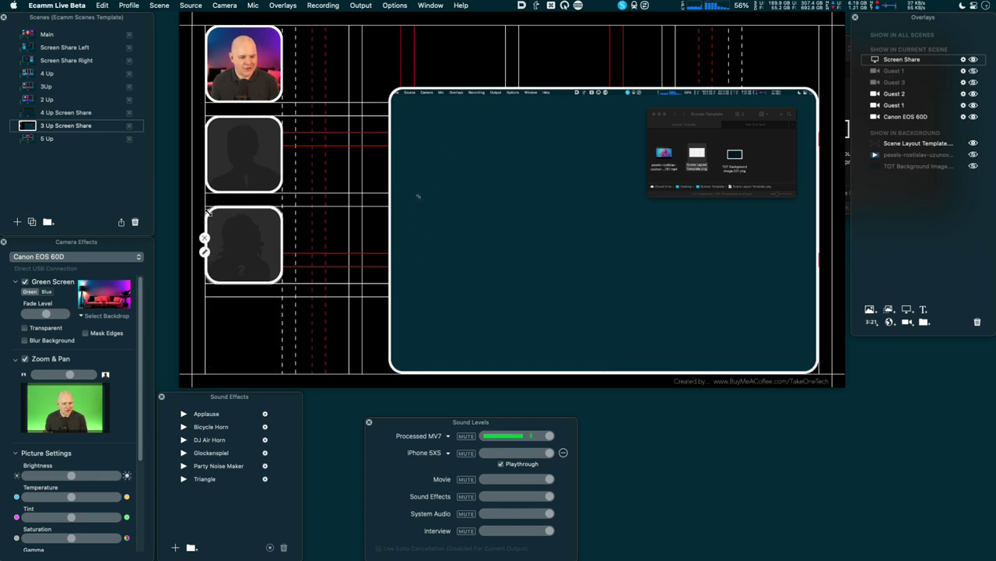
left_click(205, 238)
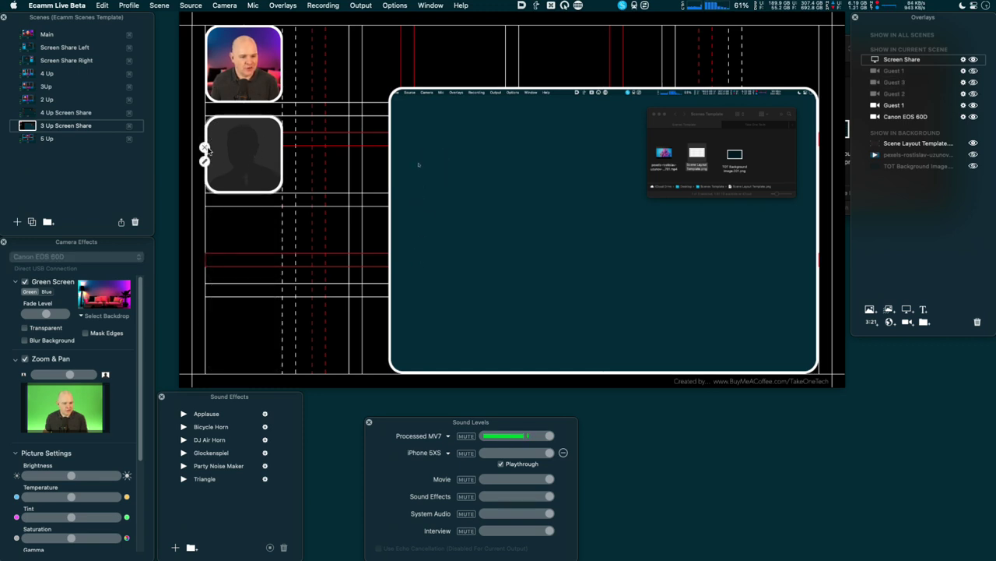
left_click(205, 148)
Step: Enlarge the remaining camera overlay to the template's one-third-height cell and stack two copies of it in the cells below
left_click(274, 97)
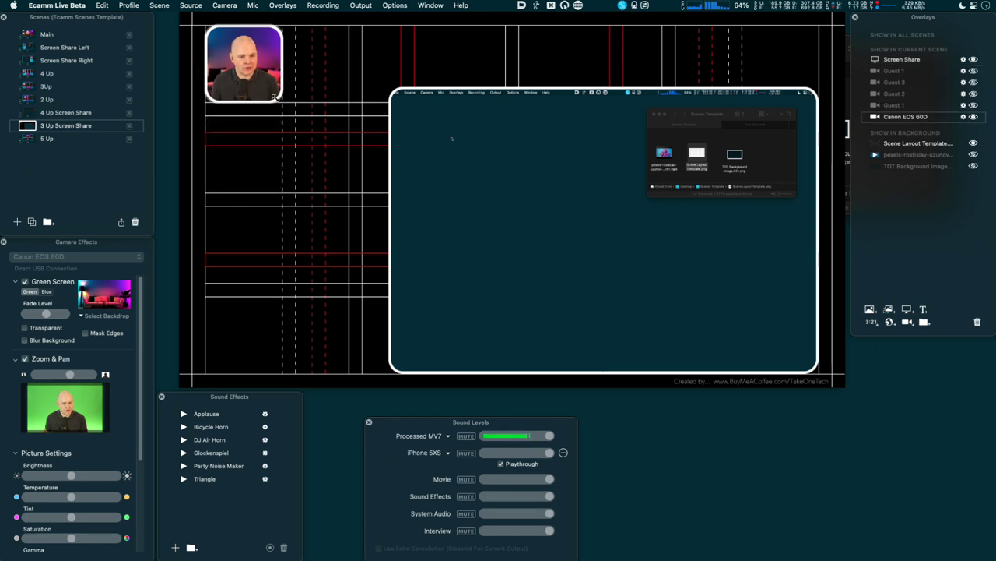
left_click_drag(313, 122, 303, 127)
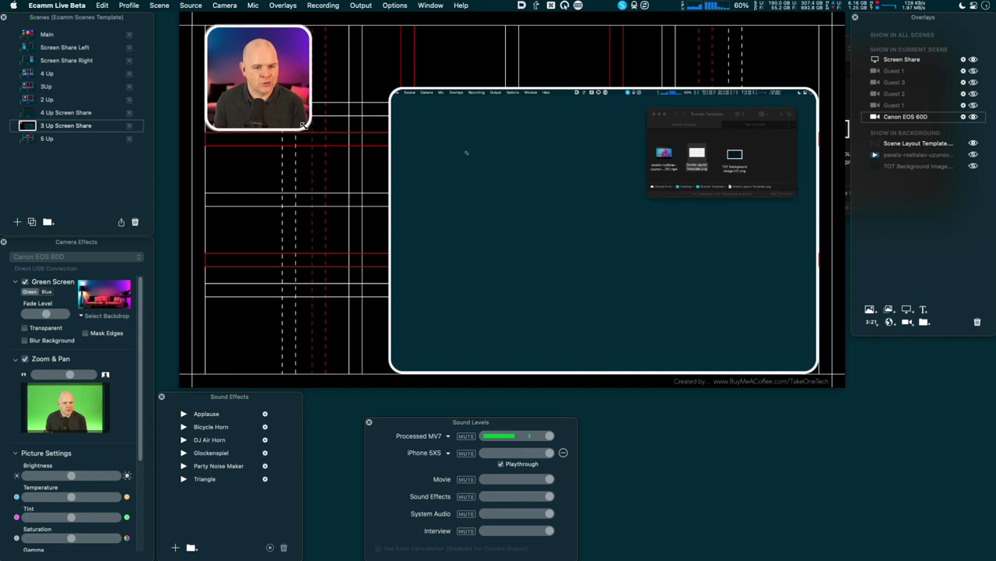
left_click_drag(278, 71, 277, 303)
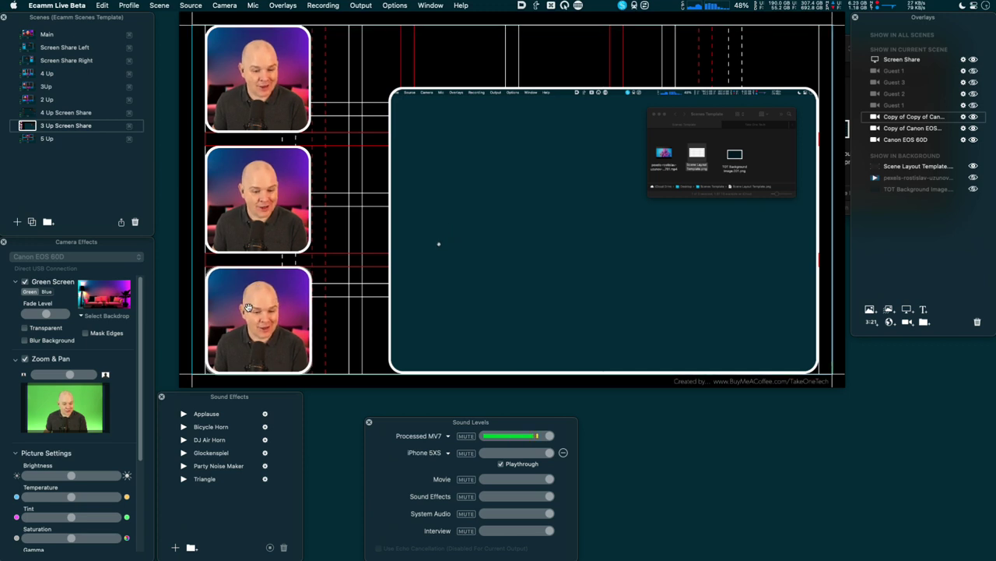
Step: Set the middle camera copy in the column to Guest 1 and the bottom copy to Guest 2
left_click(205, 206)
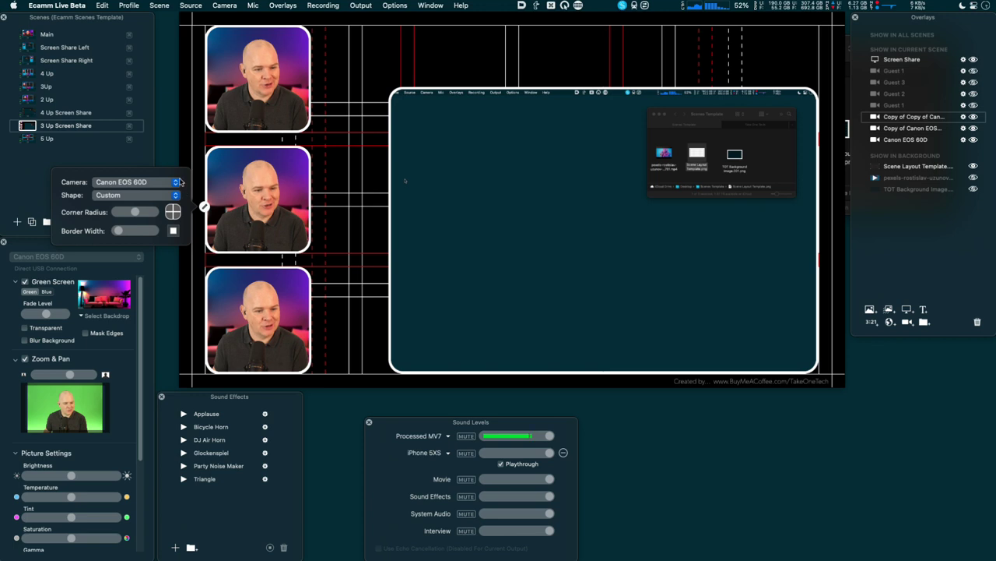
left_click(177, 182)
left_click(142, 223)
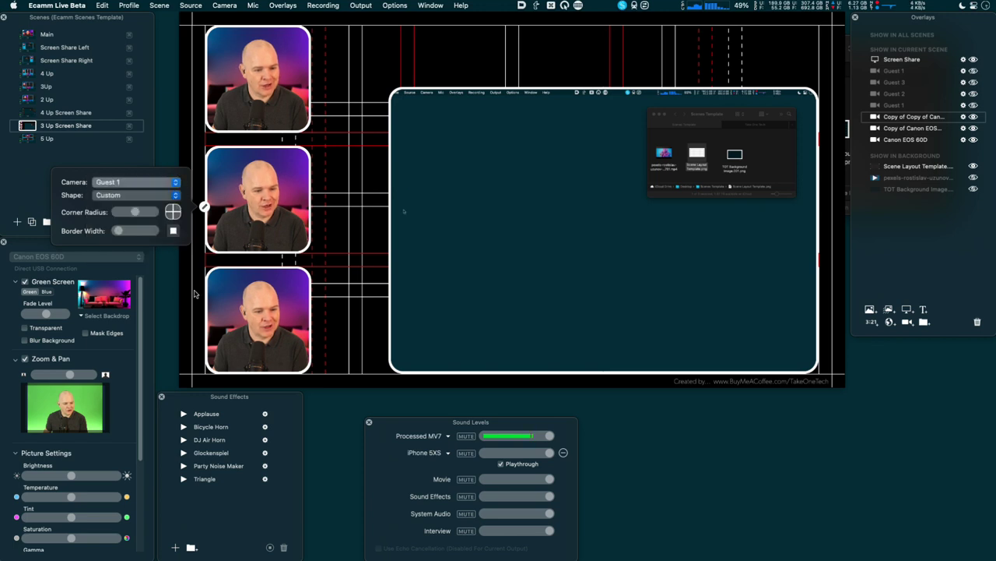
left_click(204, 327)
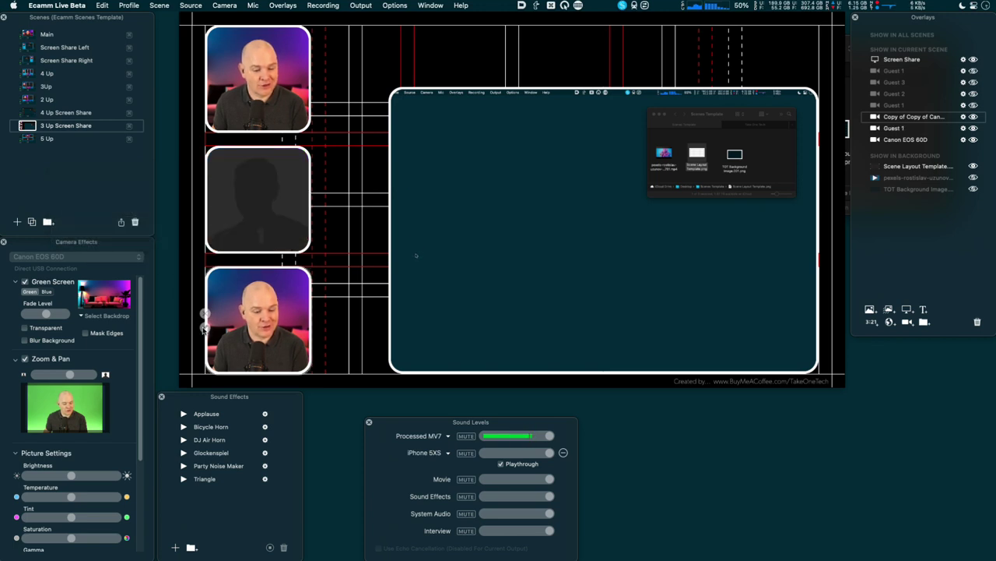
left_click(205, 327)
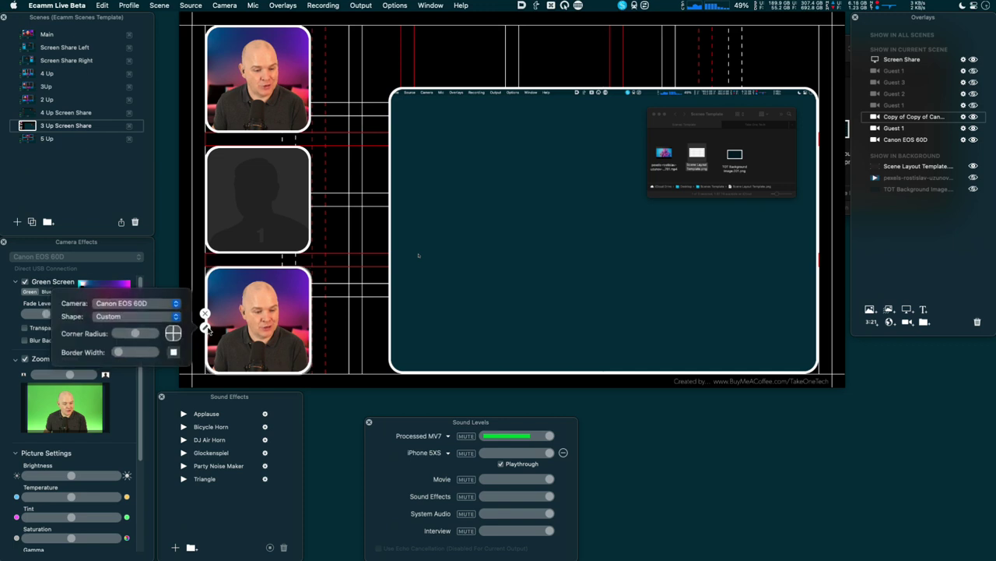
left_click(176, 304)
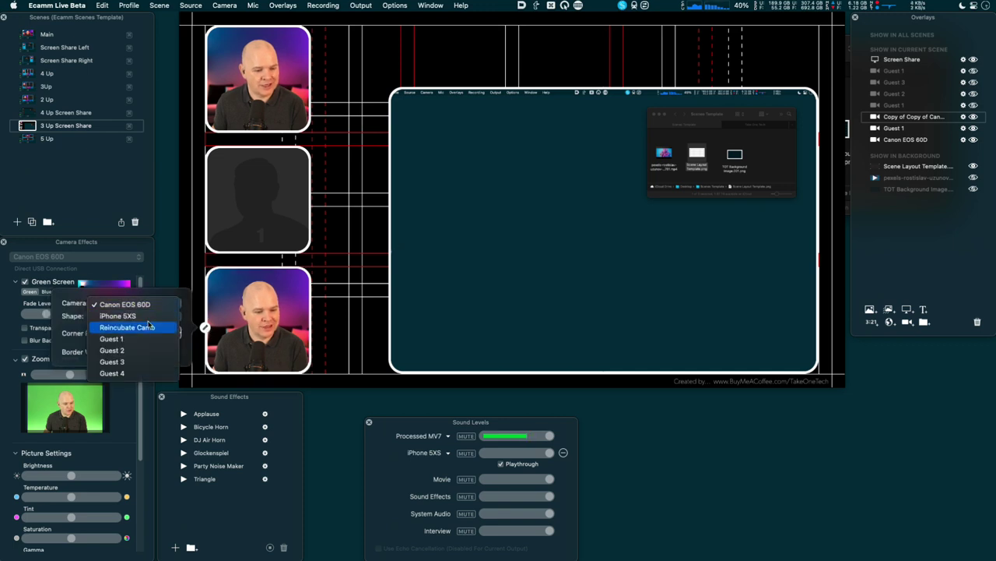
left_click(131, 352)
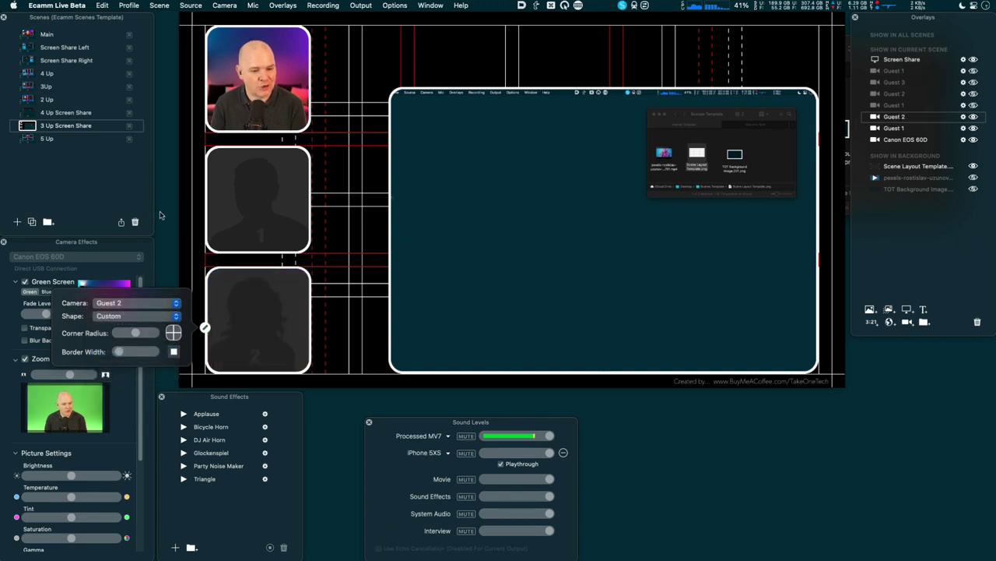
Step: Fit the screen share at full height from the red dashed column line to the right margin, and fine-tune the three camera overlays to the column width
left_click_drag(390, 91, 408, 36)
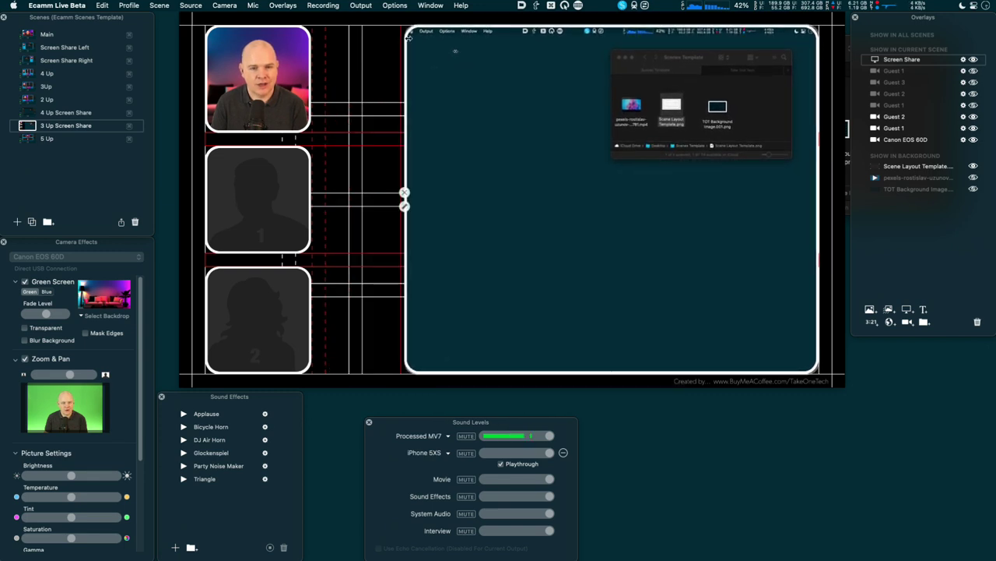
left_click_drag(405, 93, 328, 90)
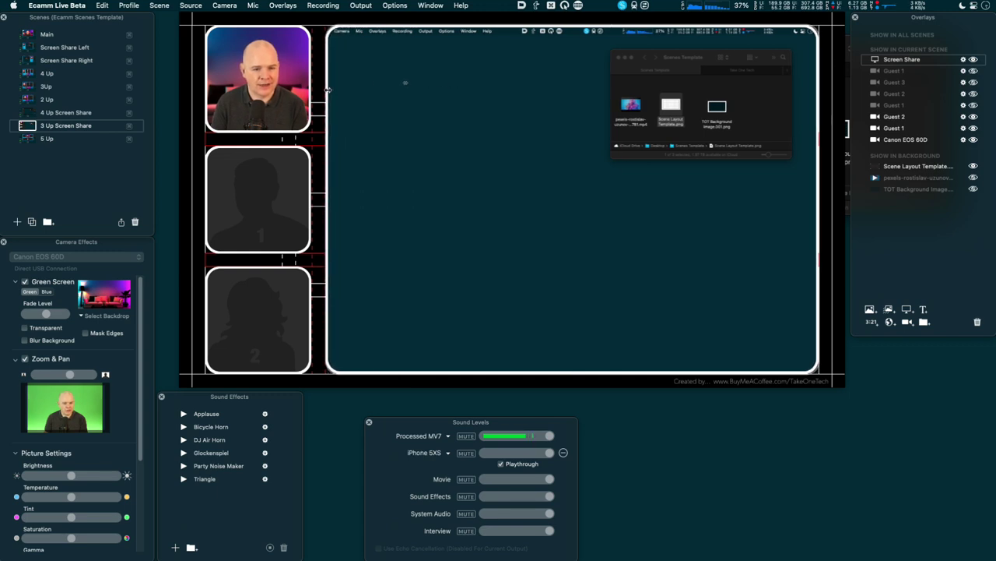
left_click(269, 224)
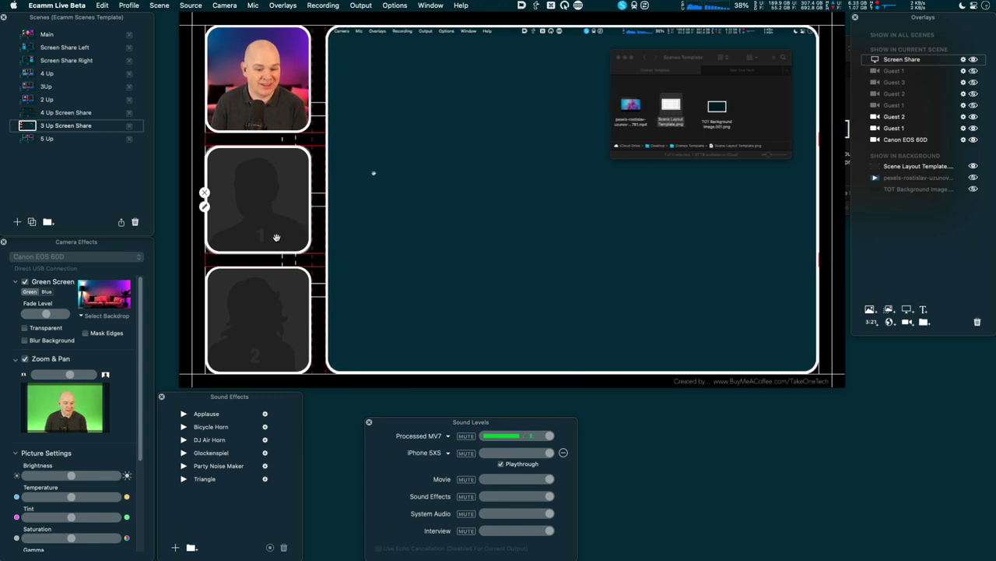
left_click(306, 127)
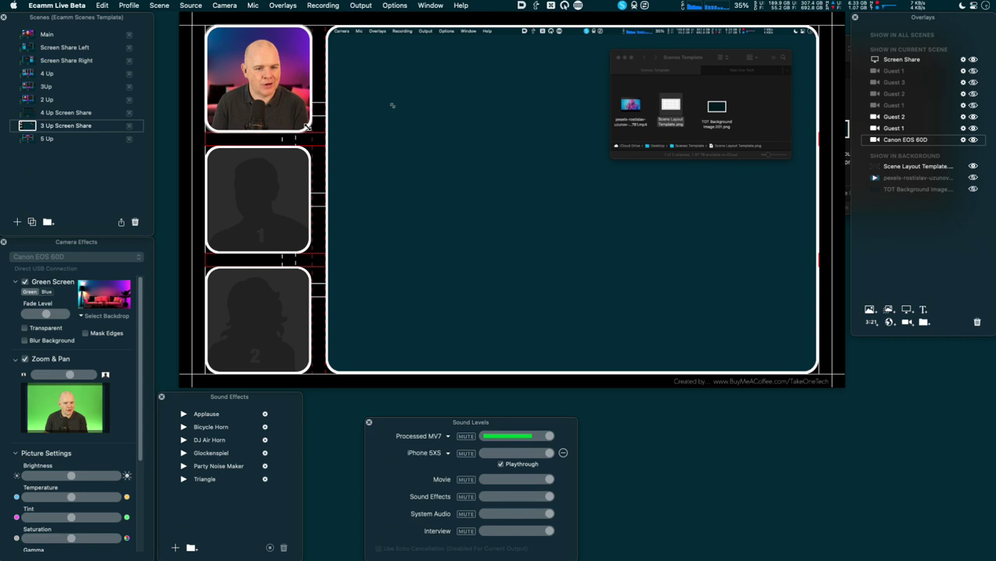
left_click(308, 244)
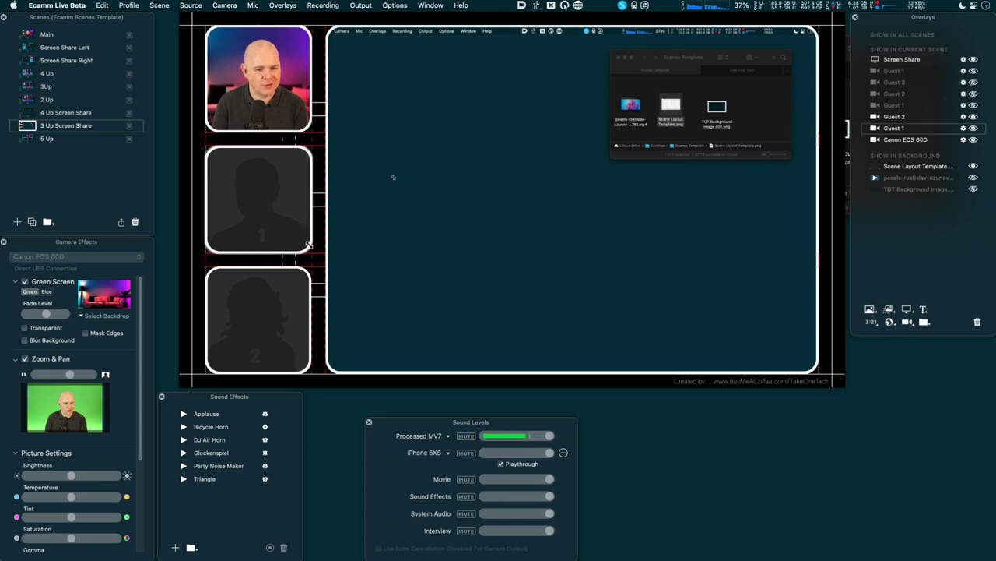
left_click(306, 367)
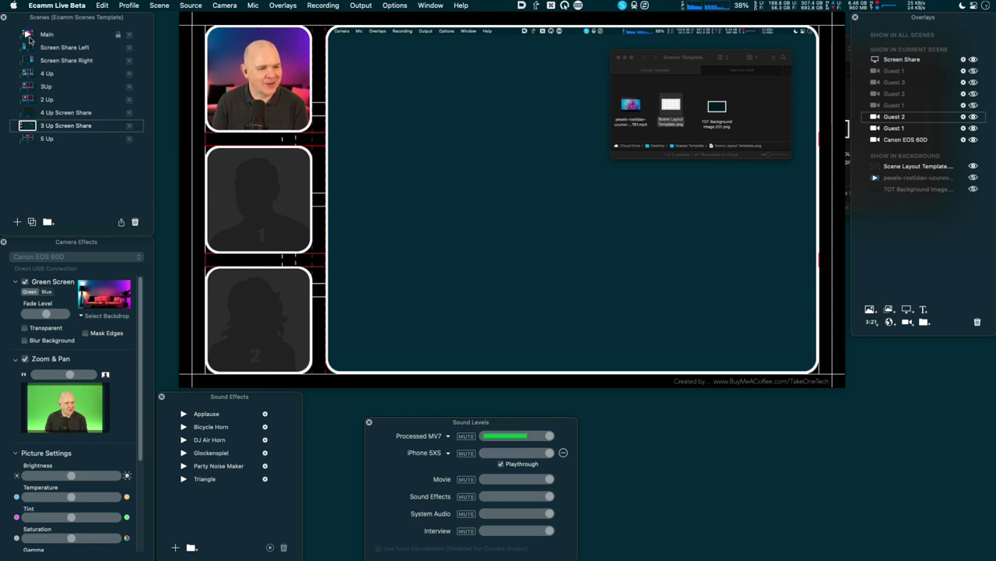
Step: Hide the layout template and use TOT Background Image as the scene's background, leaving the pexels video hidden
left_click(973, 166)
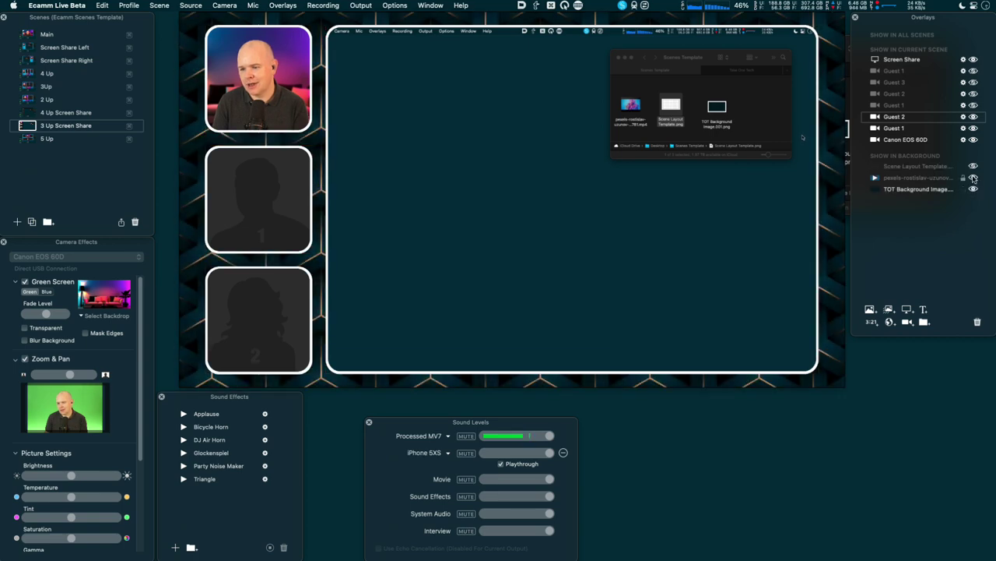
left_click(973, 178)
left_click(973, 177)
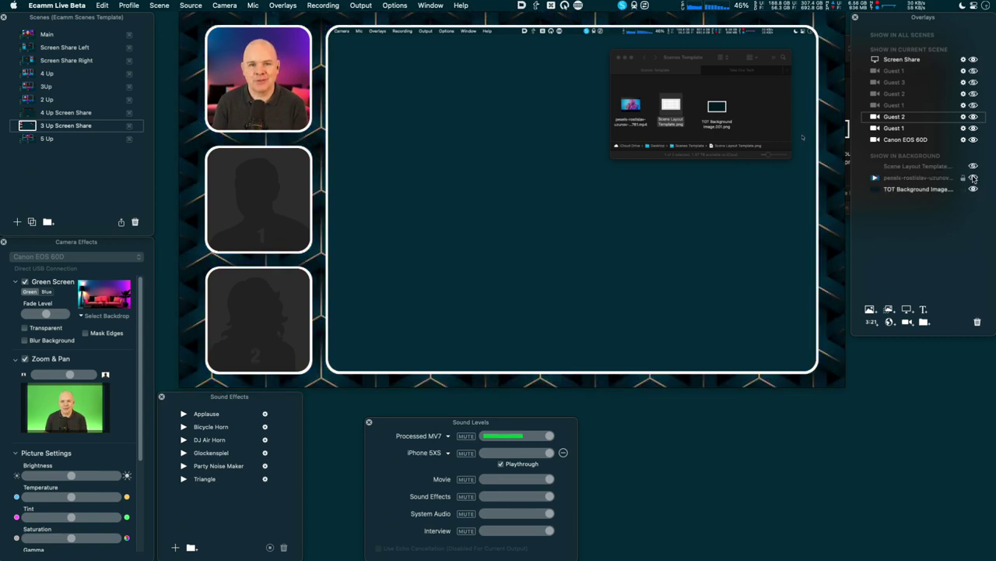